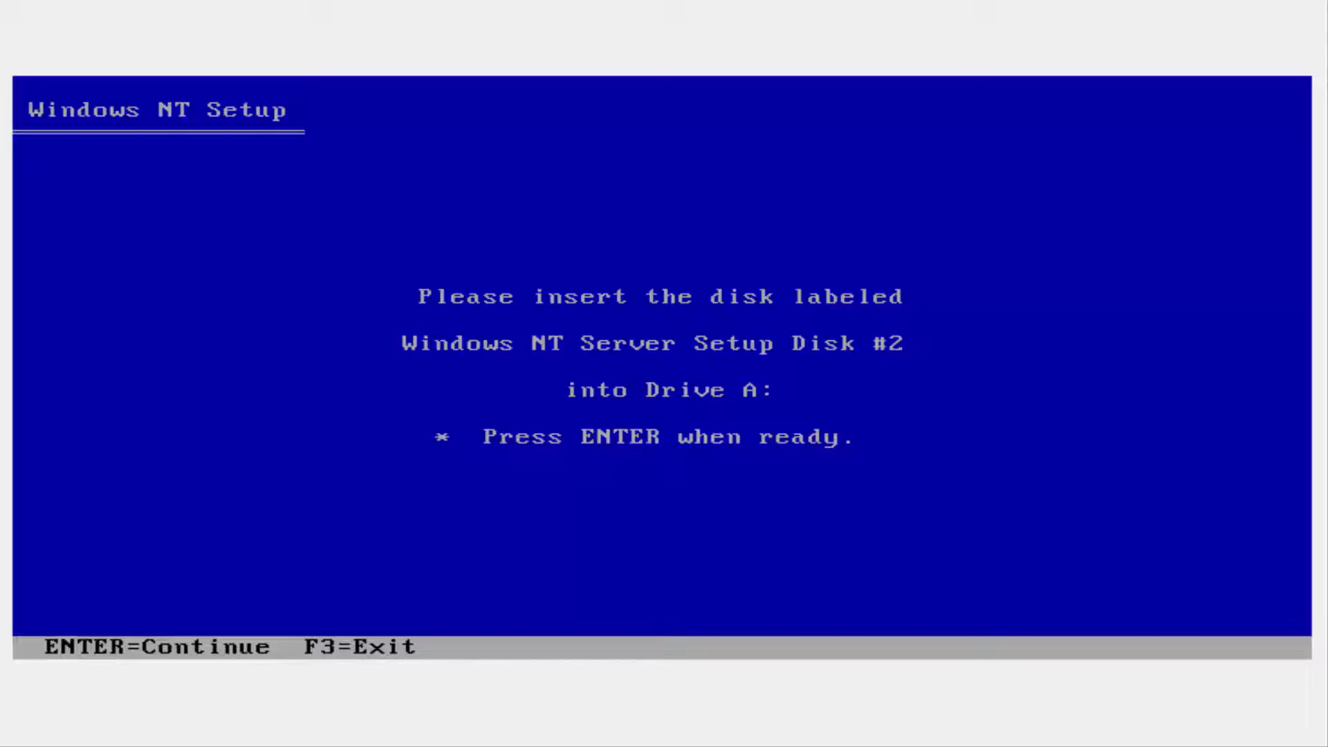
- Load the second and third setup disks and let setup detect the IDE CD-ROM storage
key(Return)
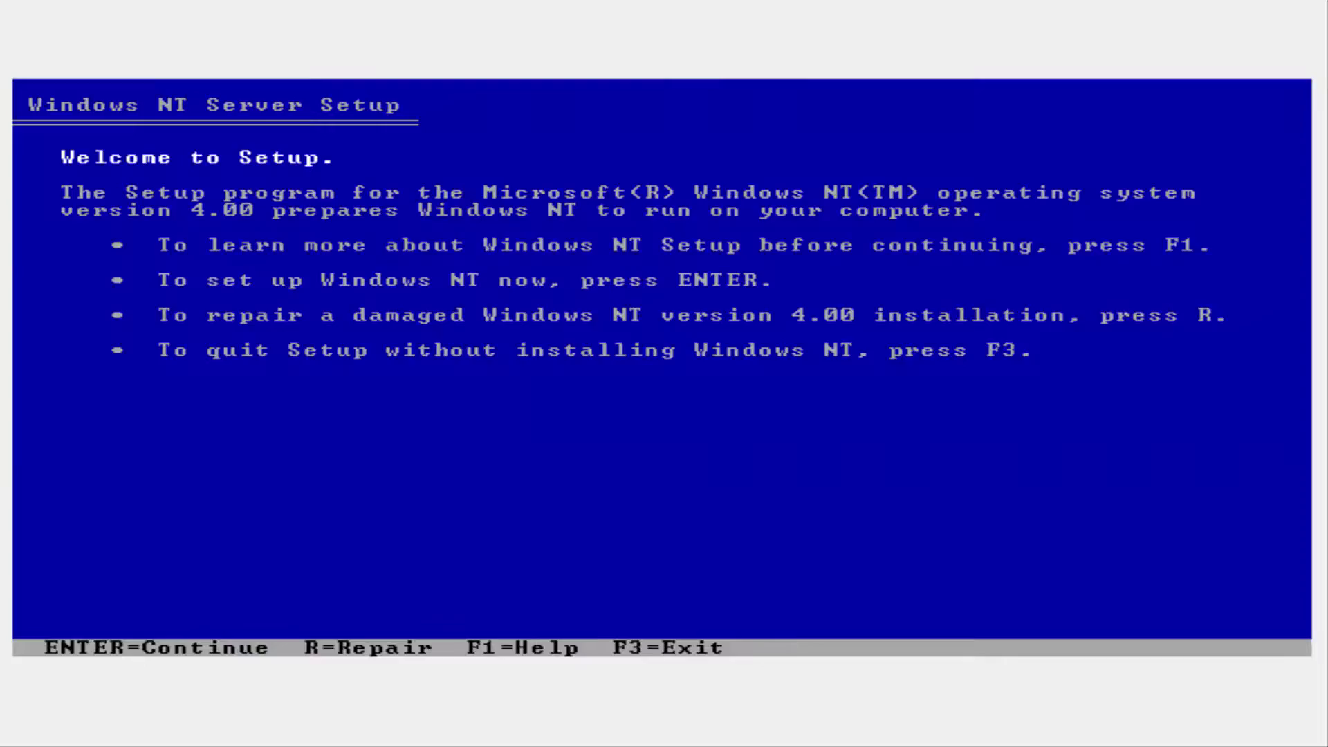
key(Return)
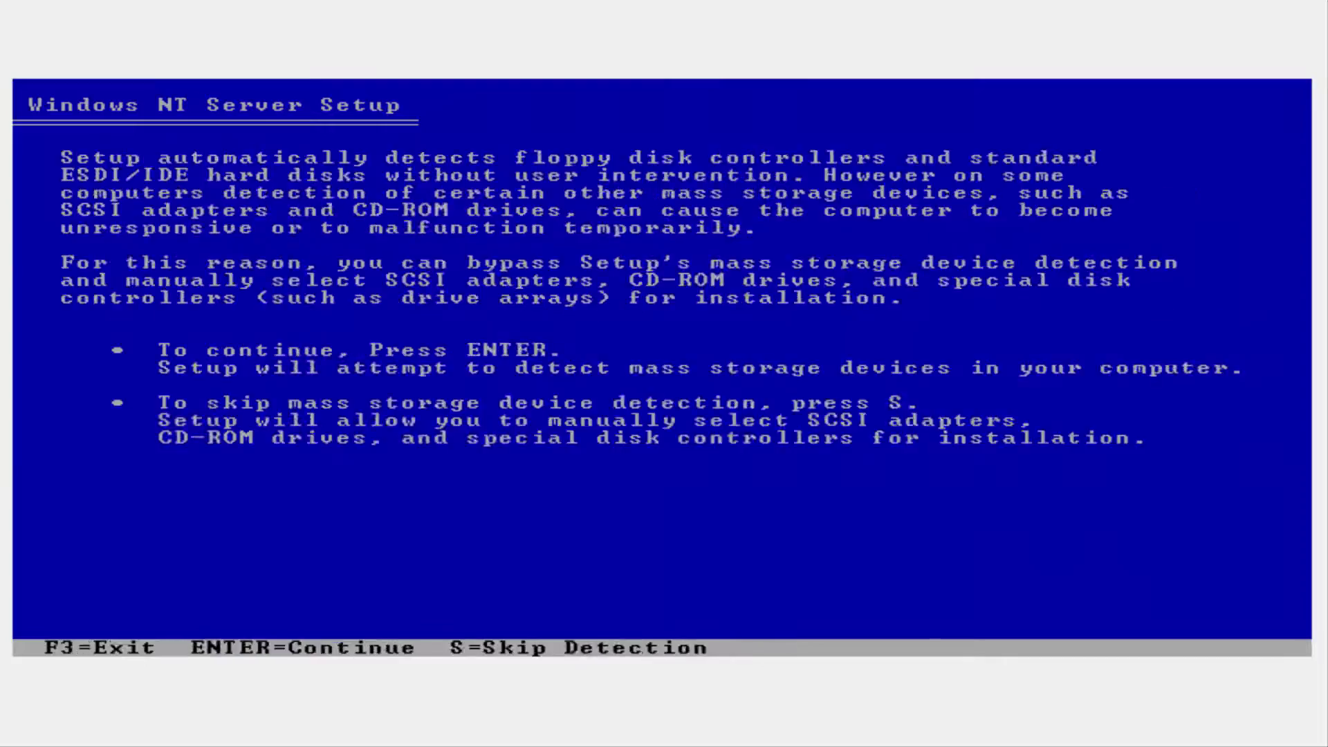
key(Return)
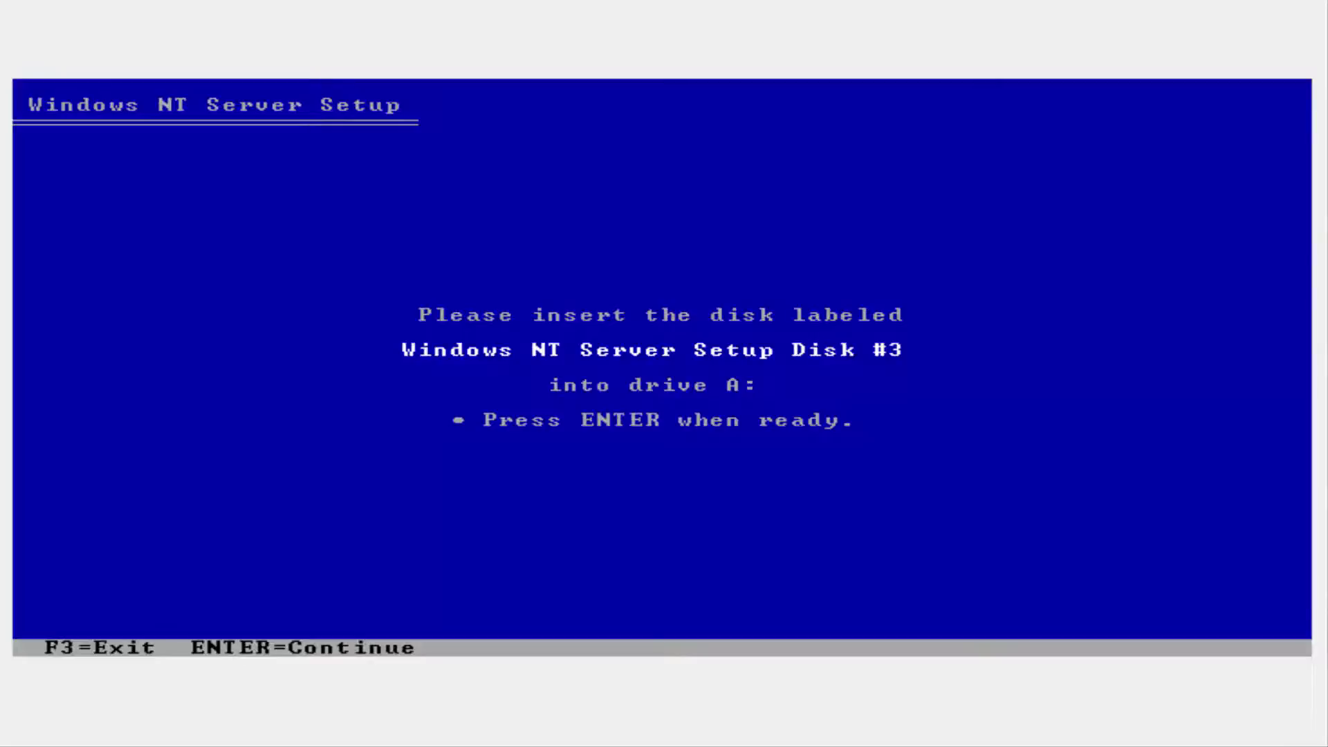
key(Return)
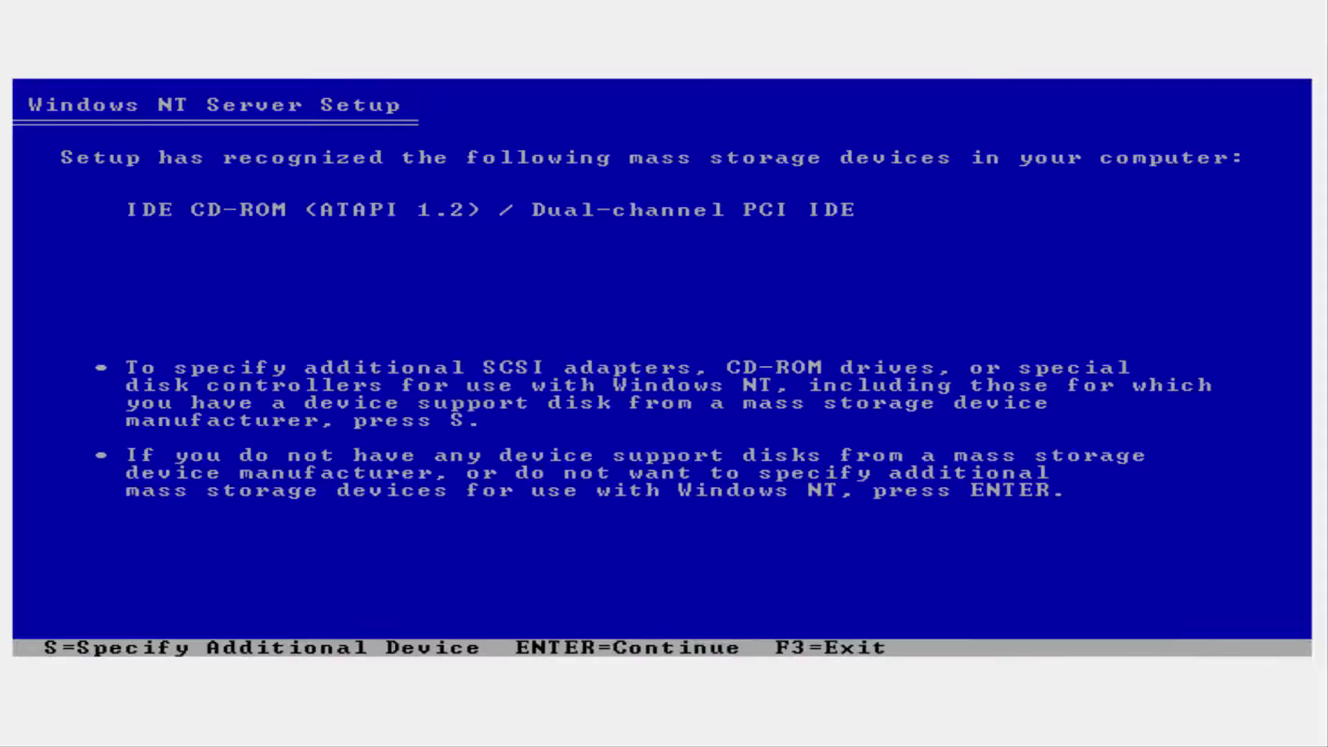
- Accept the detected hardware, install to C: converted to NTFS in \WINNT, and check the disk
key(Return)
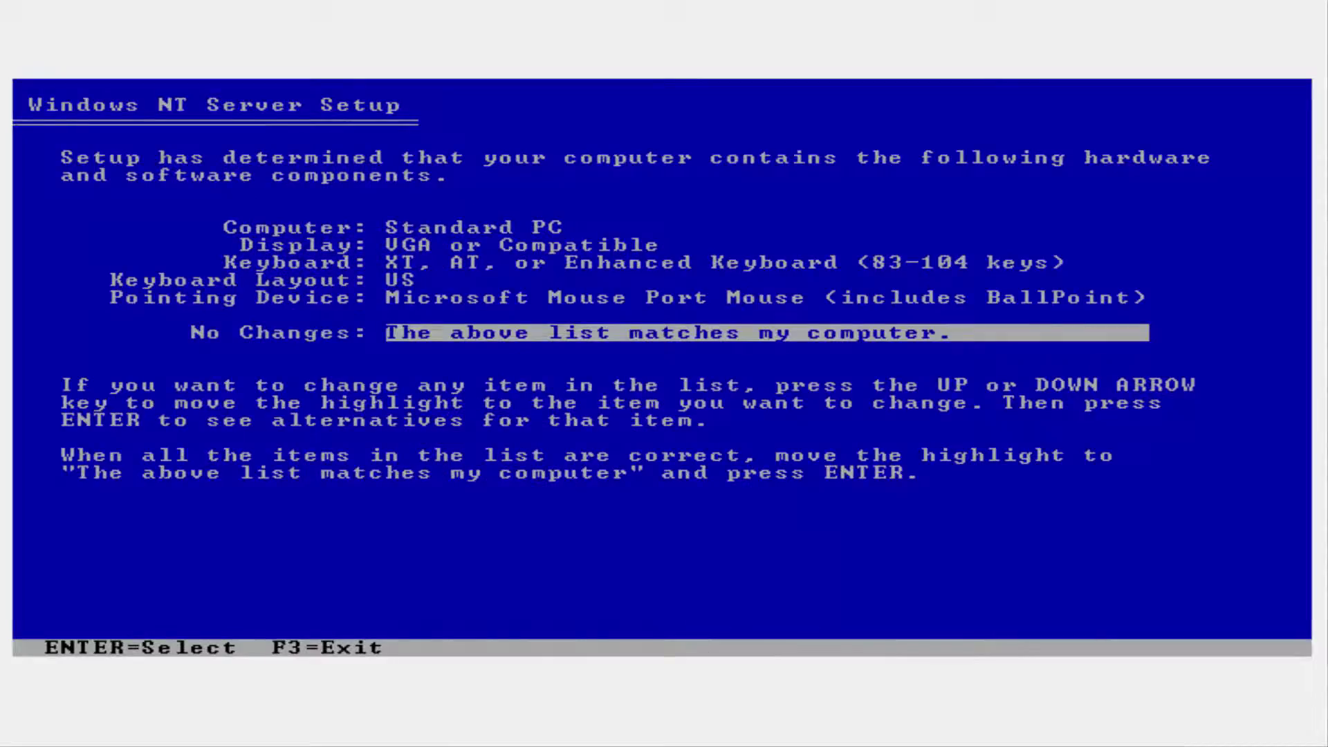
key(Return)
key(Return)
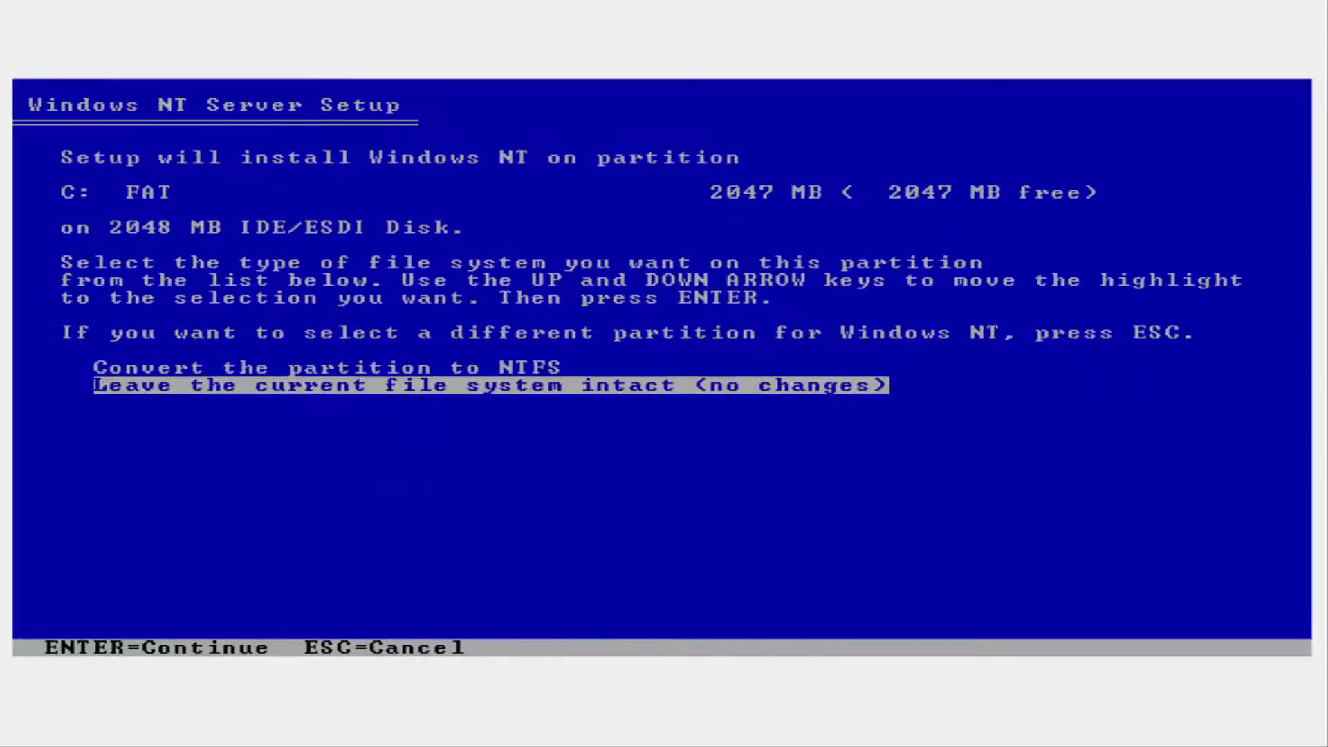
key(Up)
key(Return)
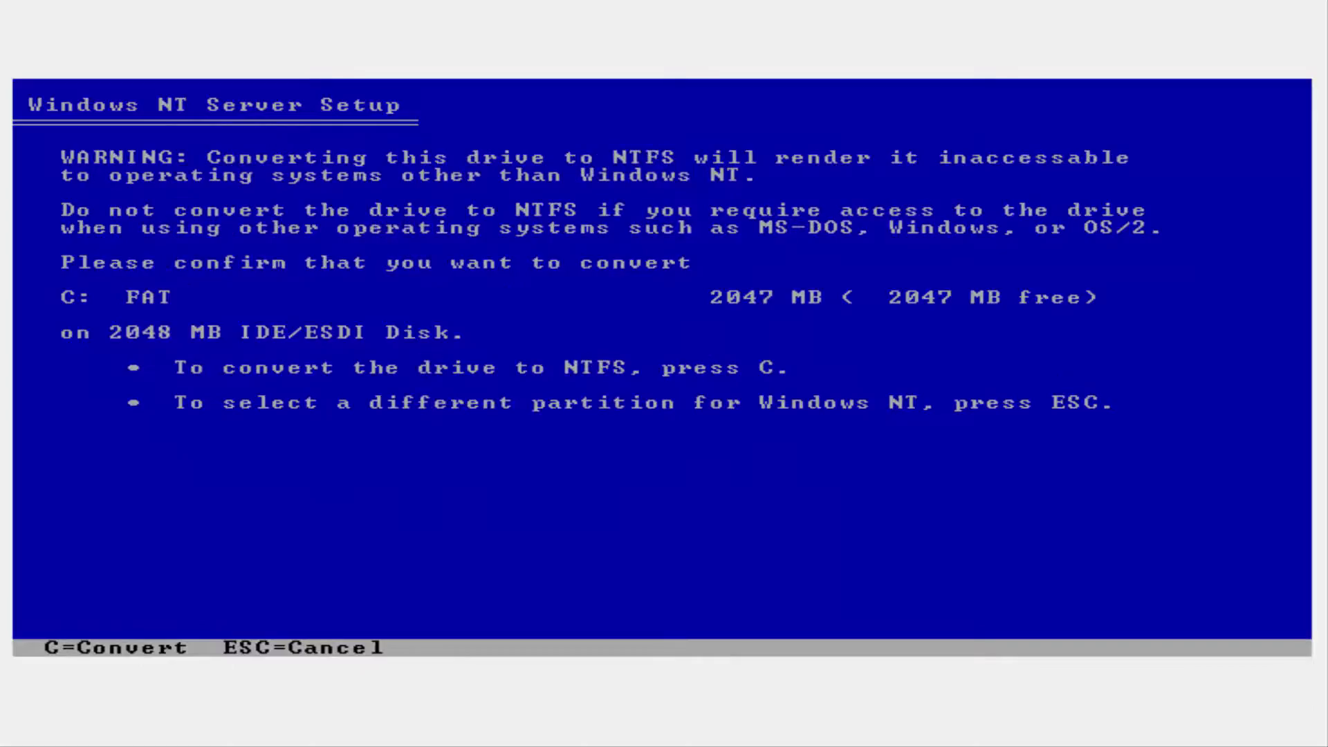
key(c)
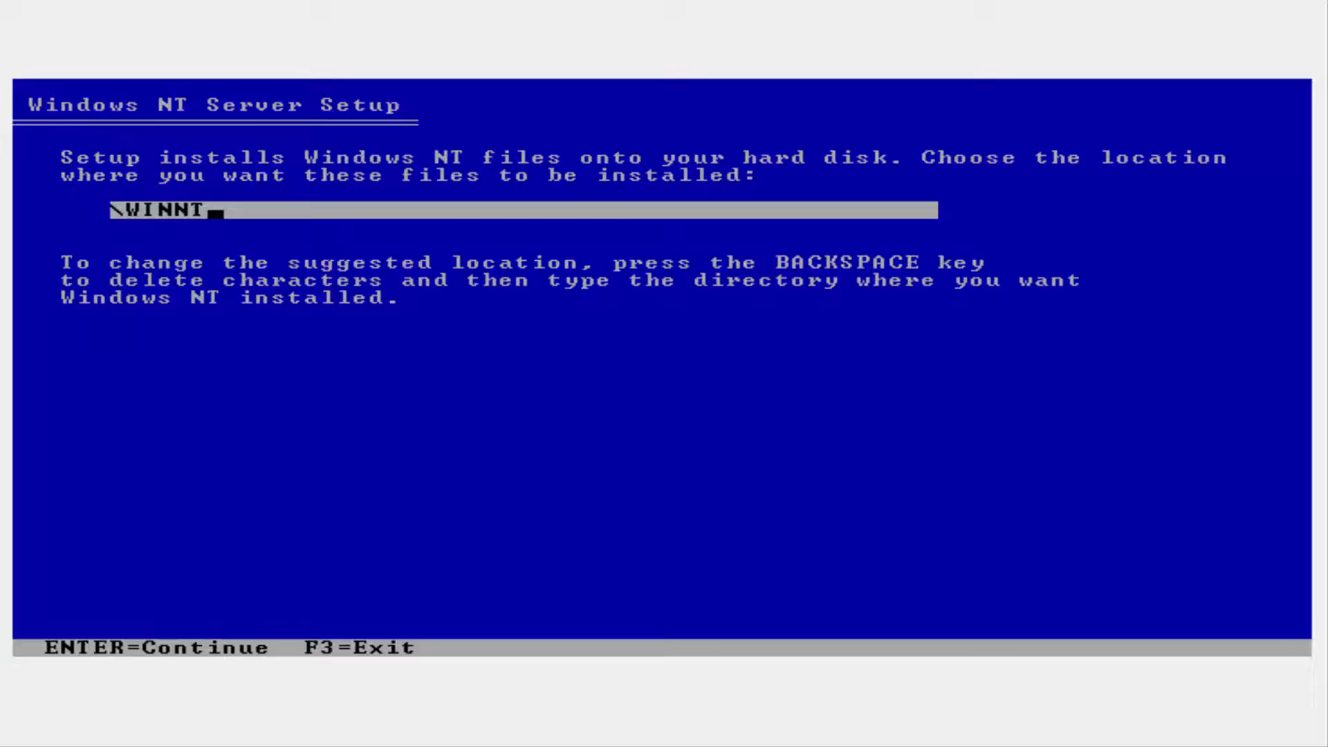
key(Return)
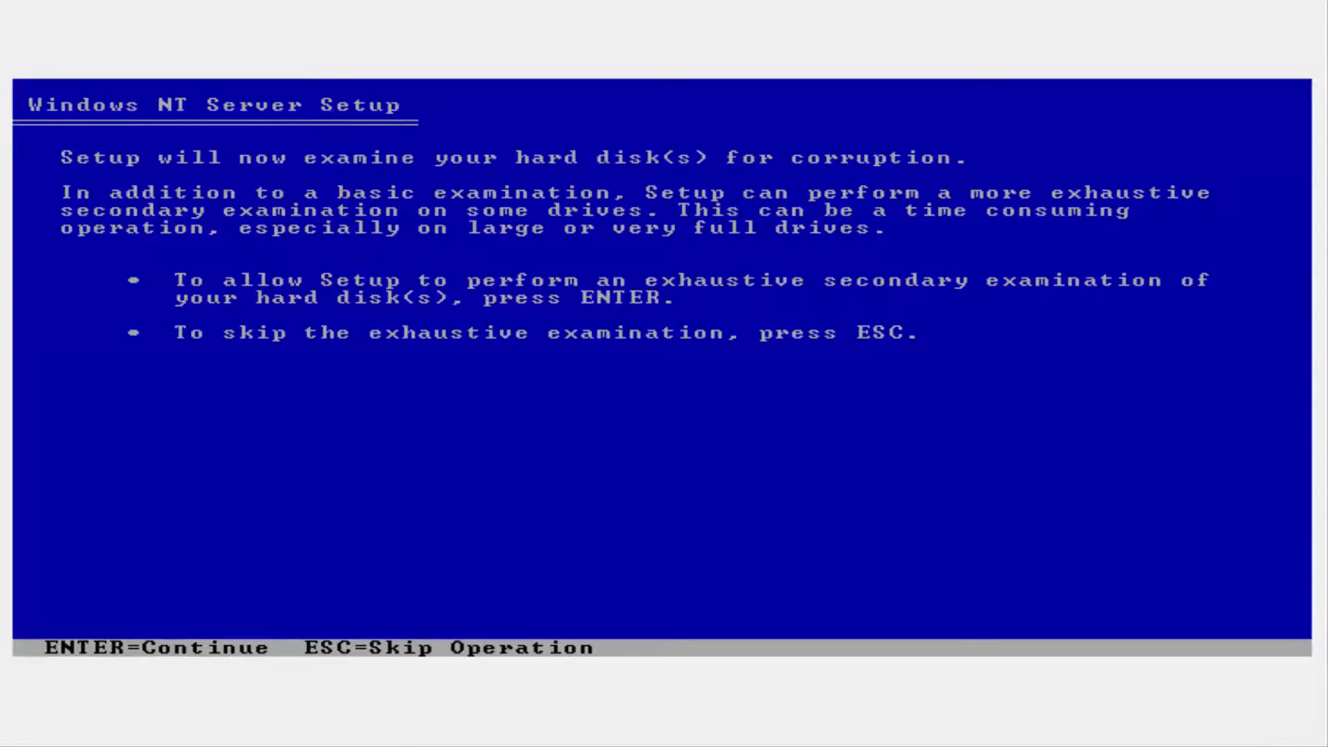
key(Return)
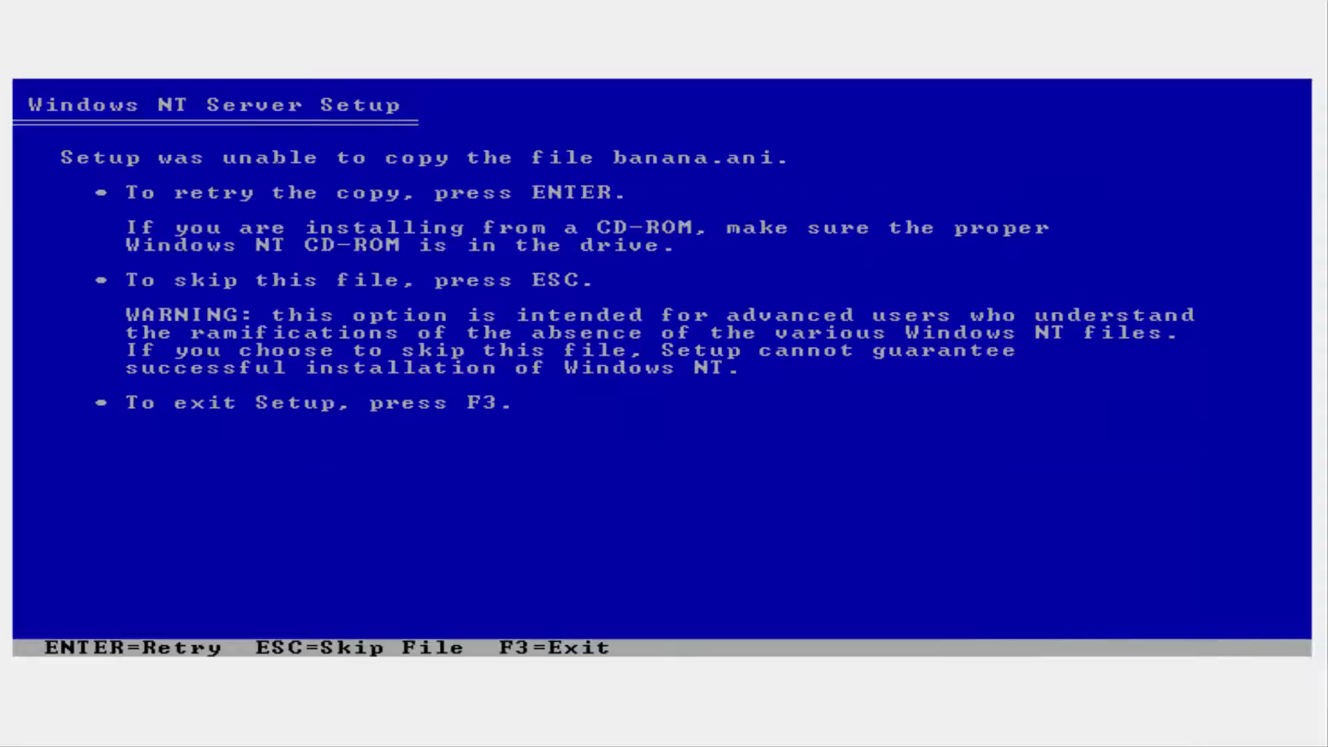
- Retry copying banana.ani so text-mode setup can finish and restart
key(Escape)
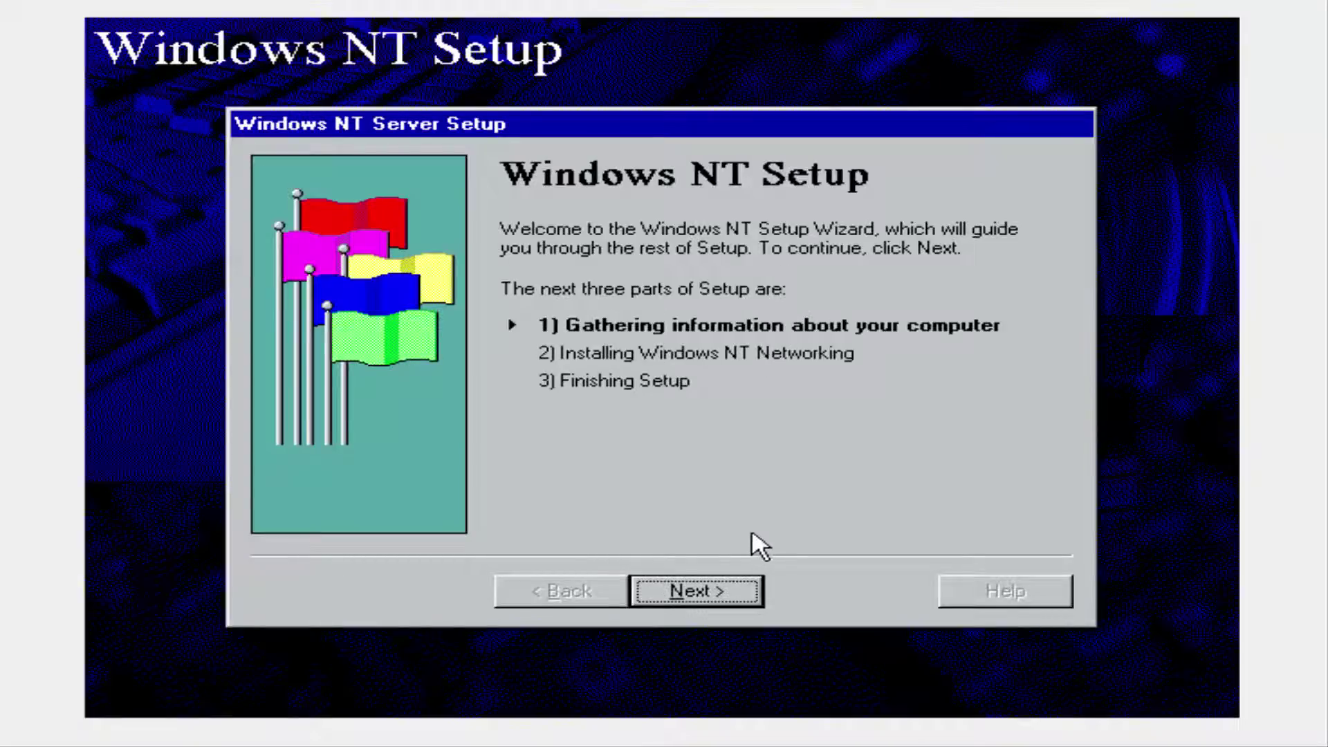
- Enter the owner's name and the organization 'Windows NT 4.0'
click(726, 588)
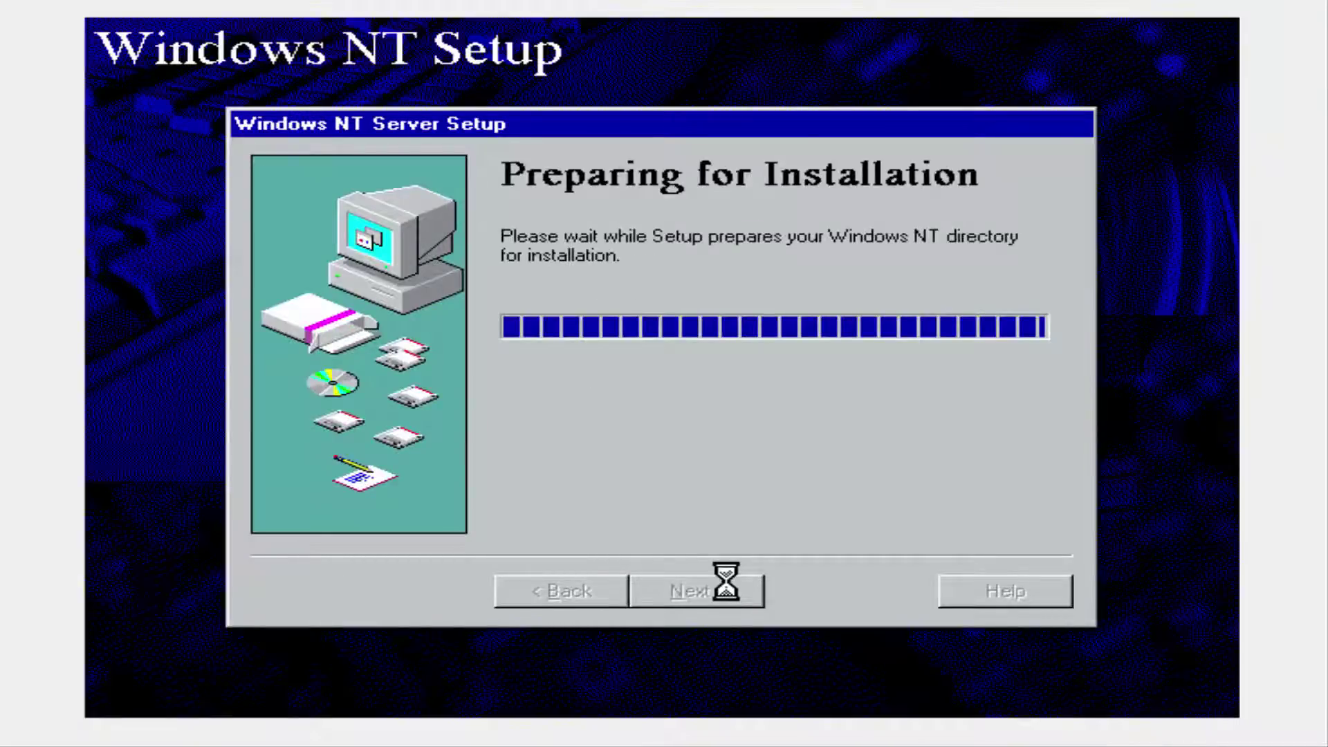
text(MirusAlert)
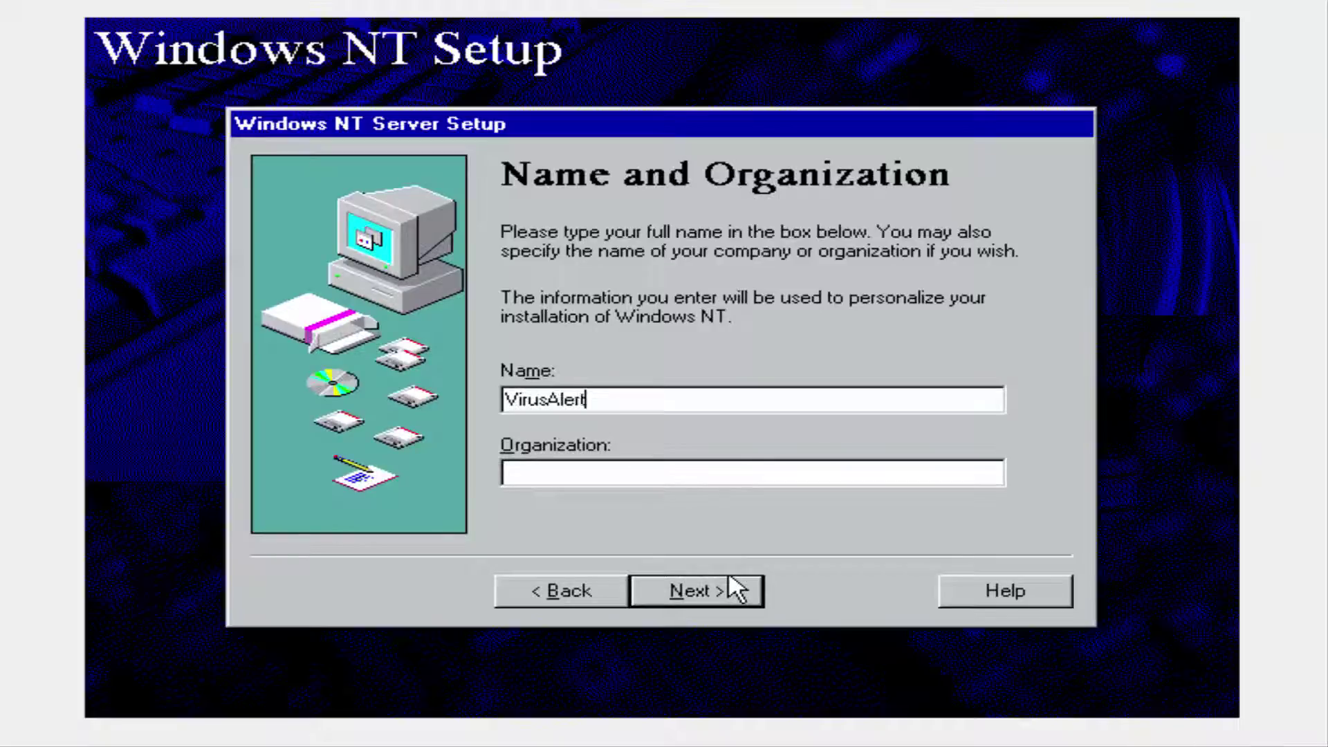
text(able)
key(Tab)
text(Windows NT )
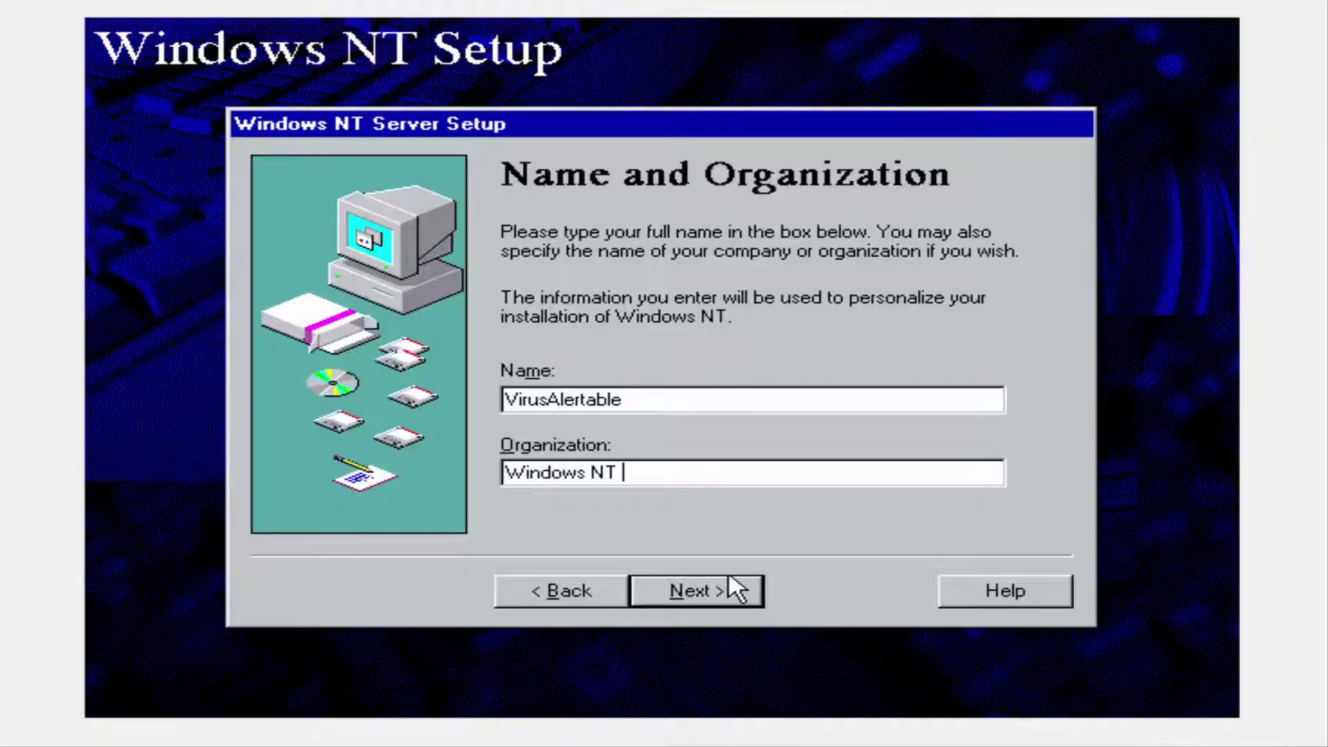
text(4.0)
key(Return)
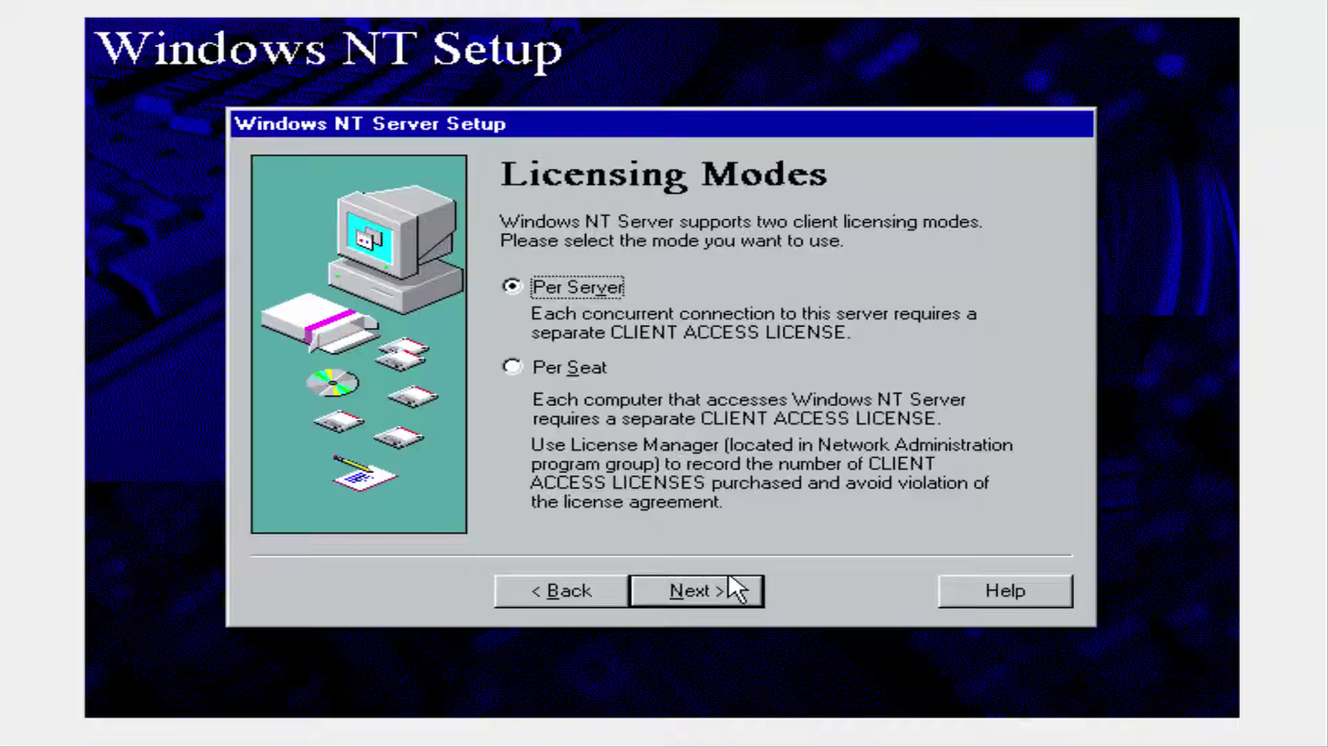
- Keep Per Server licensing, name the computer COMP as Primary Domain Controller, and skip the repair disk
key(Return)
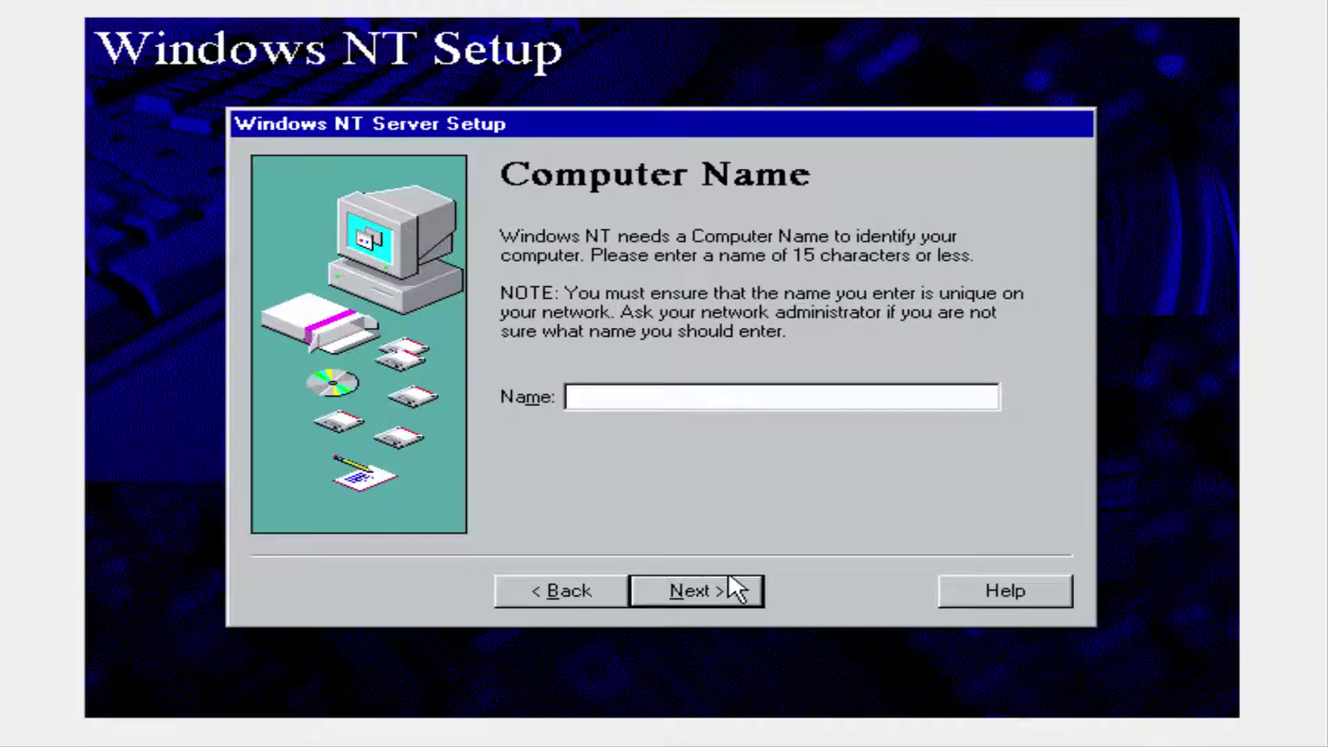
text(COMP)
key(Return)
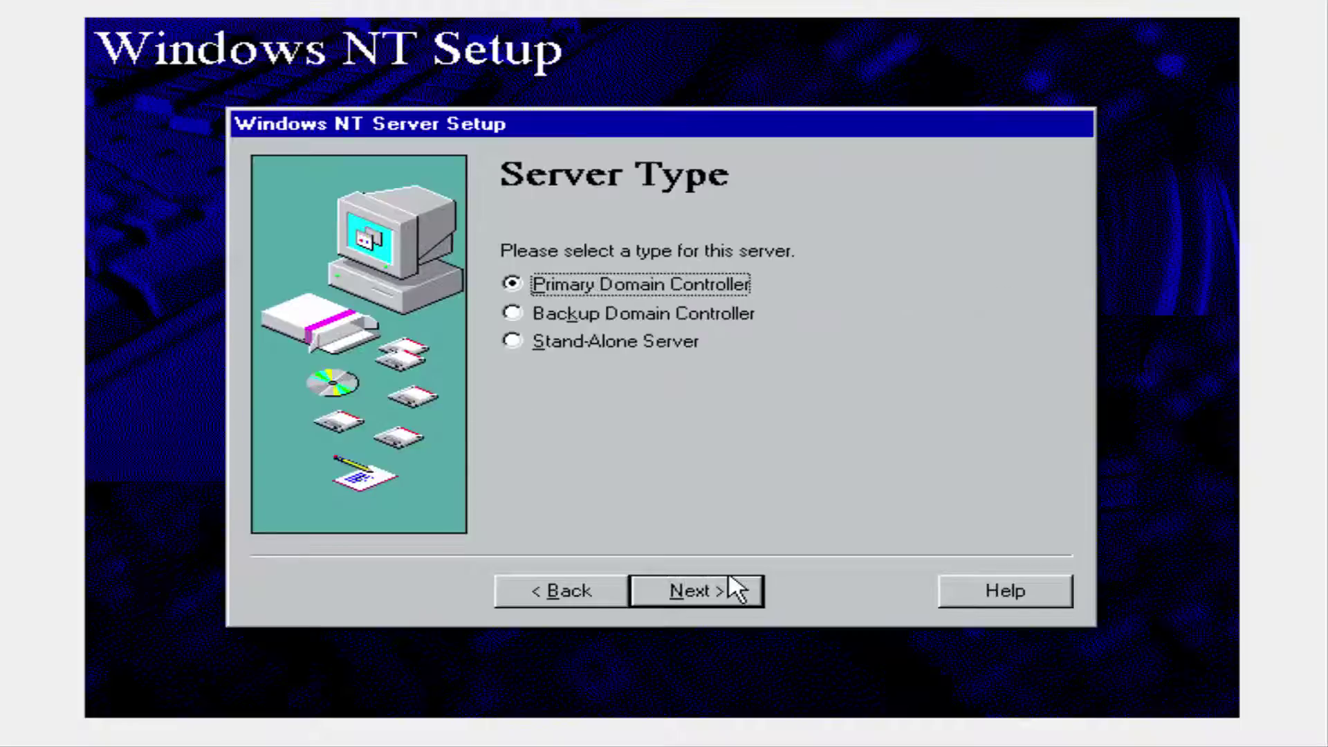
key(Return)
key(Return)
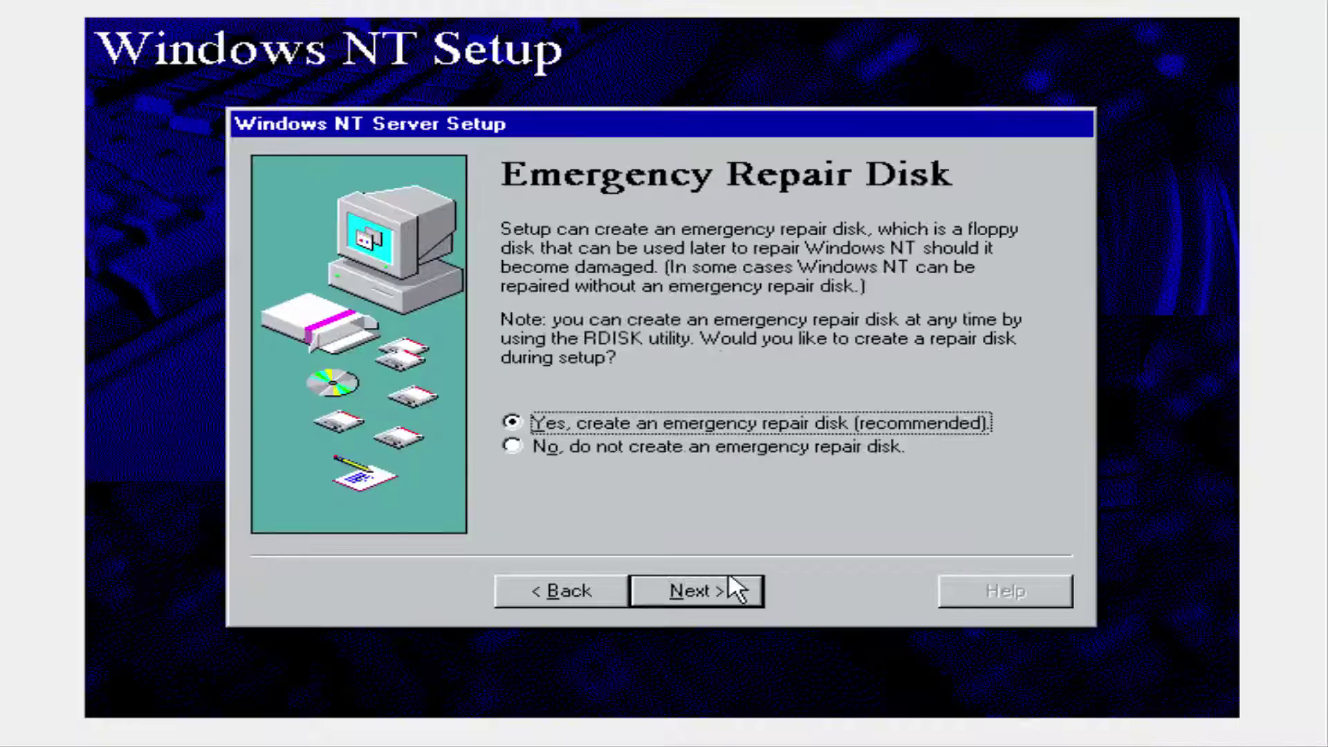
key(Down)
key(Return)
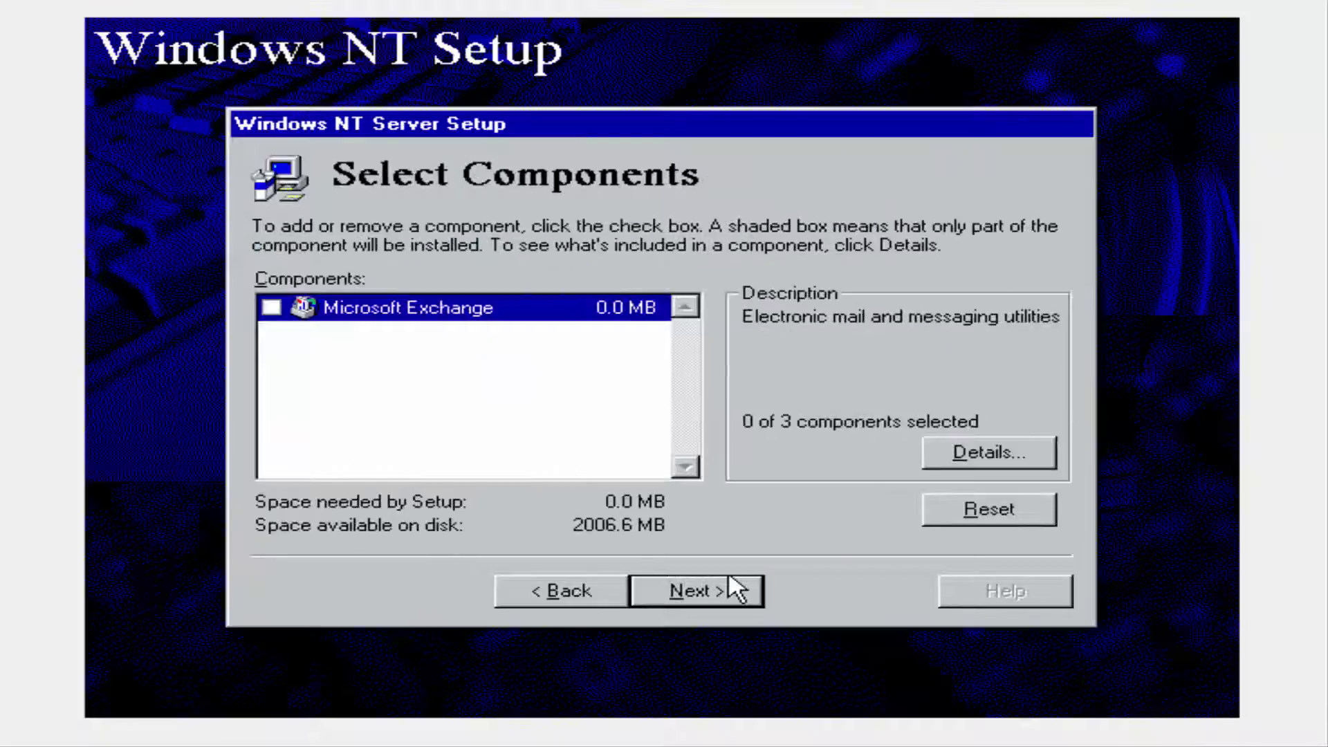
key(Return)
key(Return)
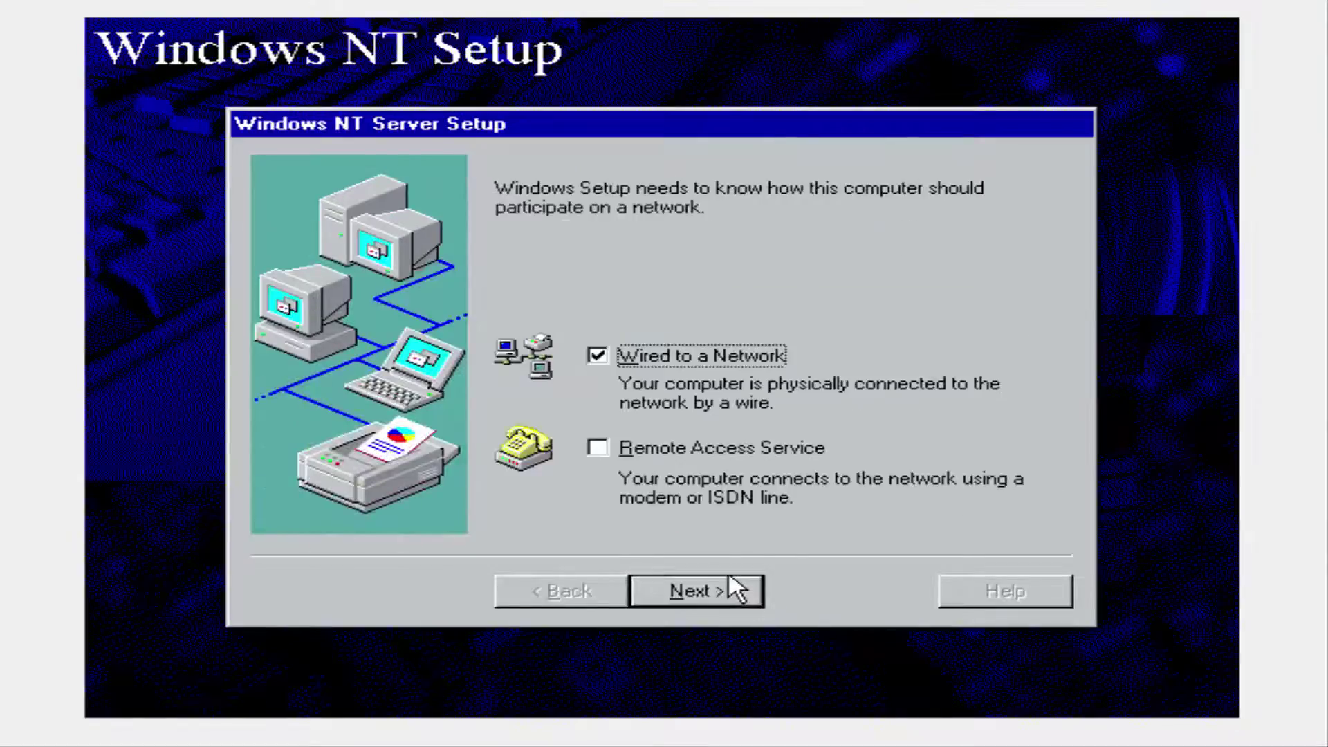
- Choose a wired network connection and accept the detected AMD PCNET adapter
key(Return)
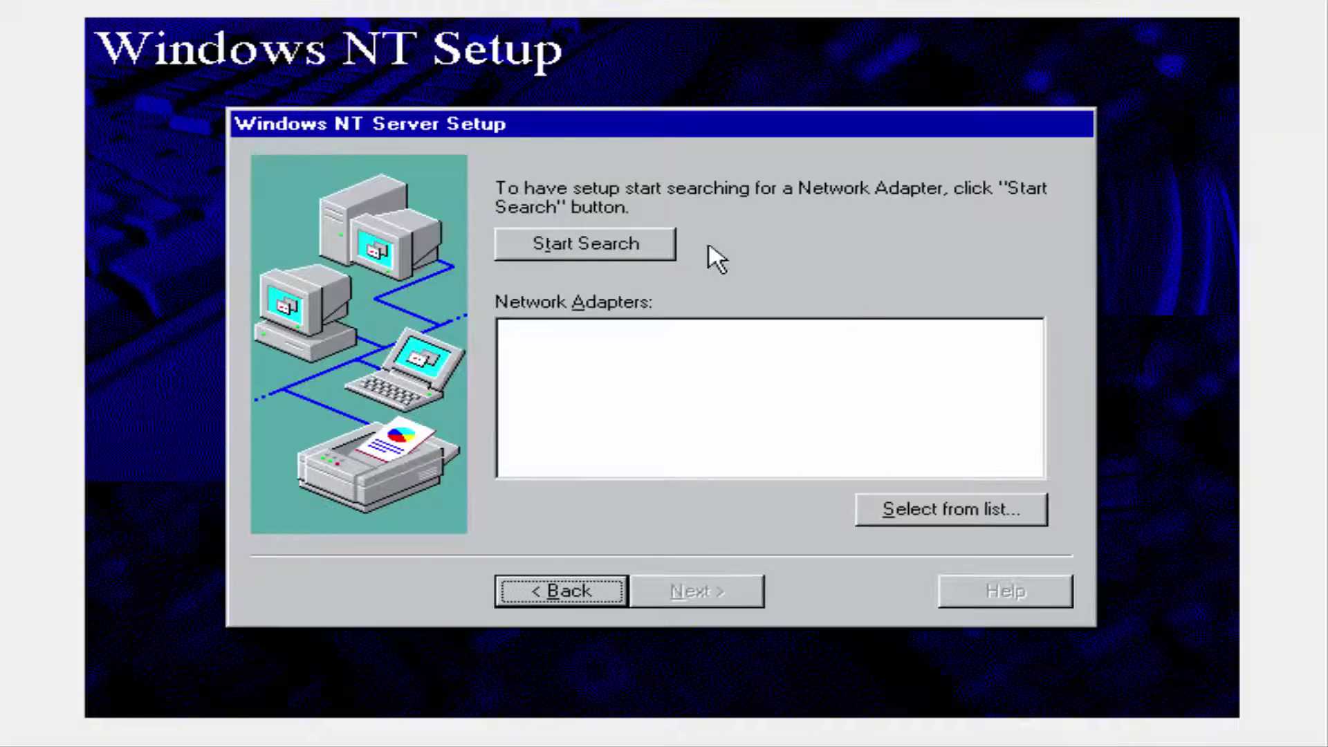
click(582, 246)
click(694, 599)
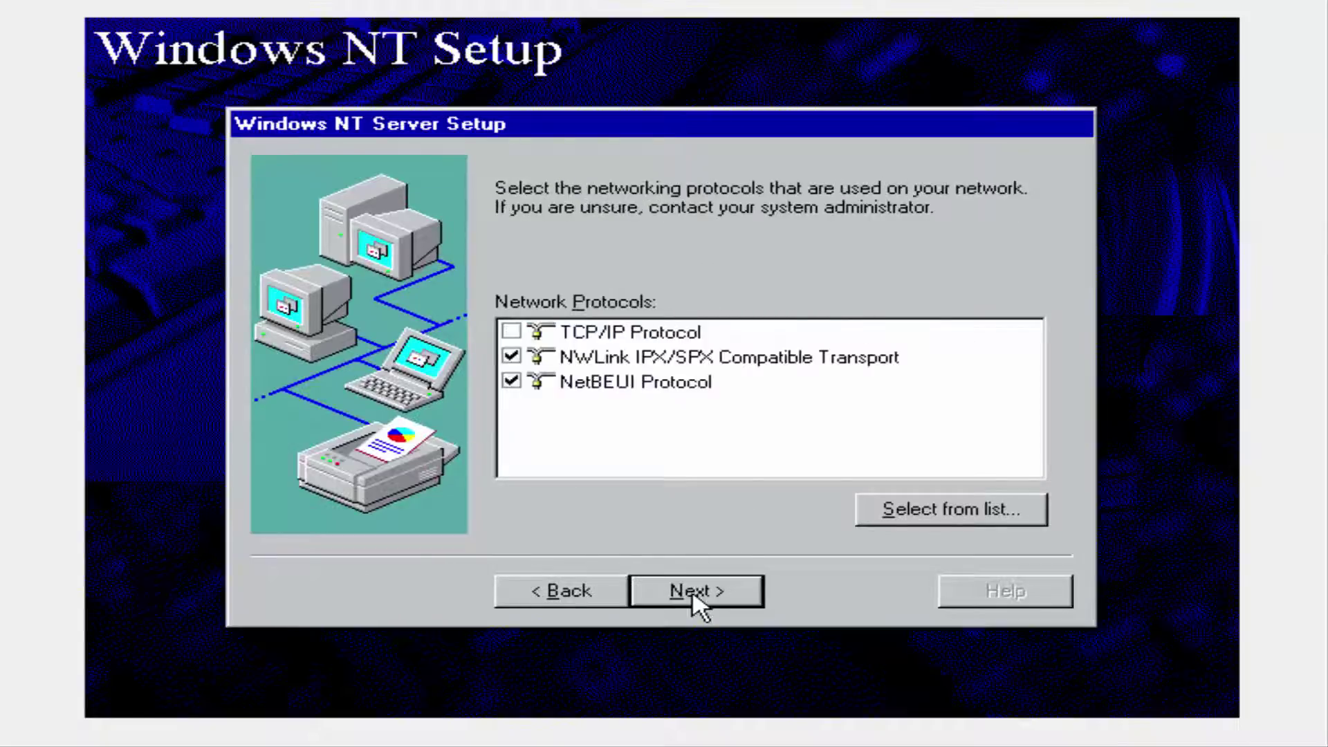
- Add TCP/IP, keep default services, and install networking with DHCP and default IPX/SPX settings
click(513, 332)
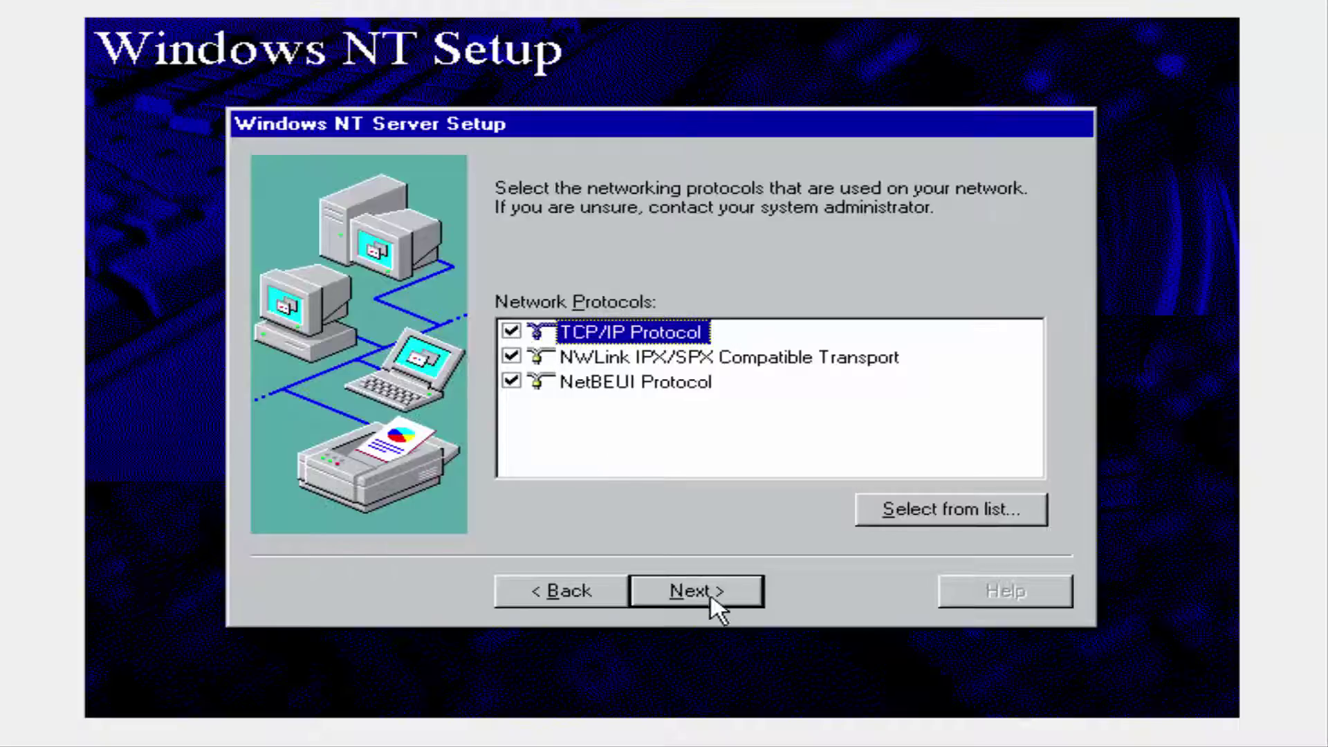
click(712, 603)
click(714, 599)
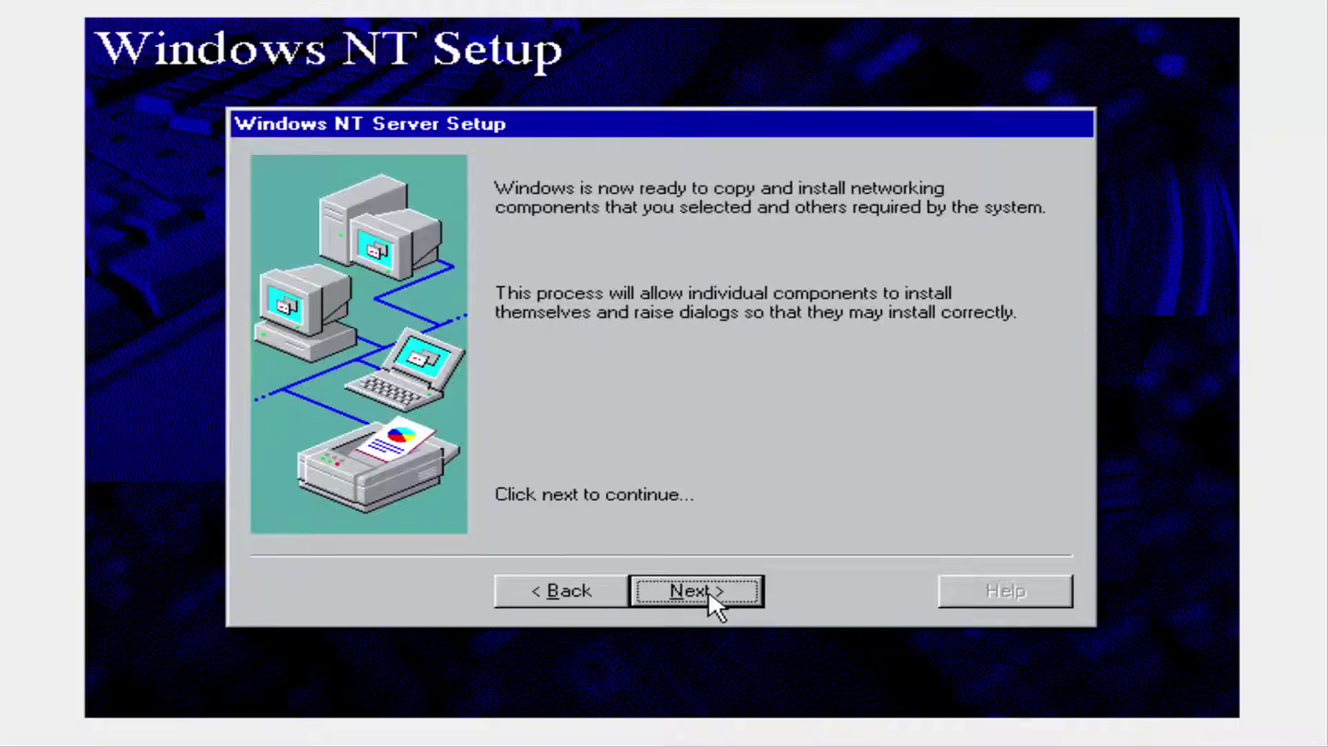
click(715, 599)
click(468, 451)
click(595, 443)
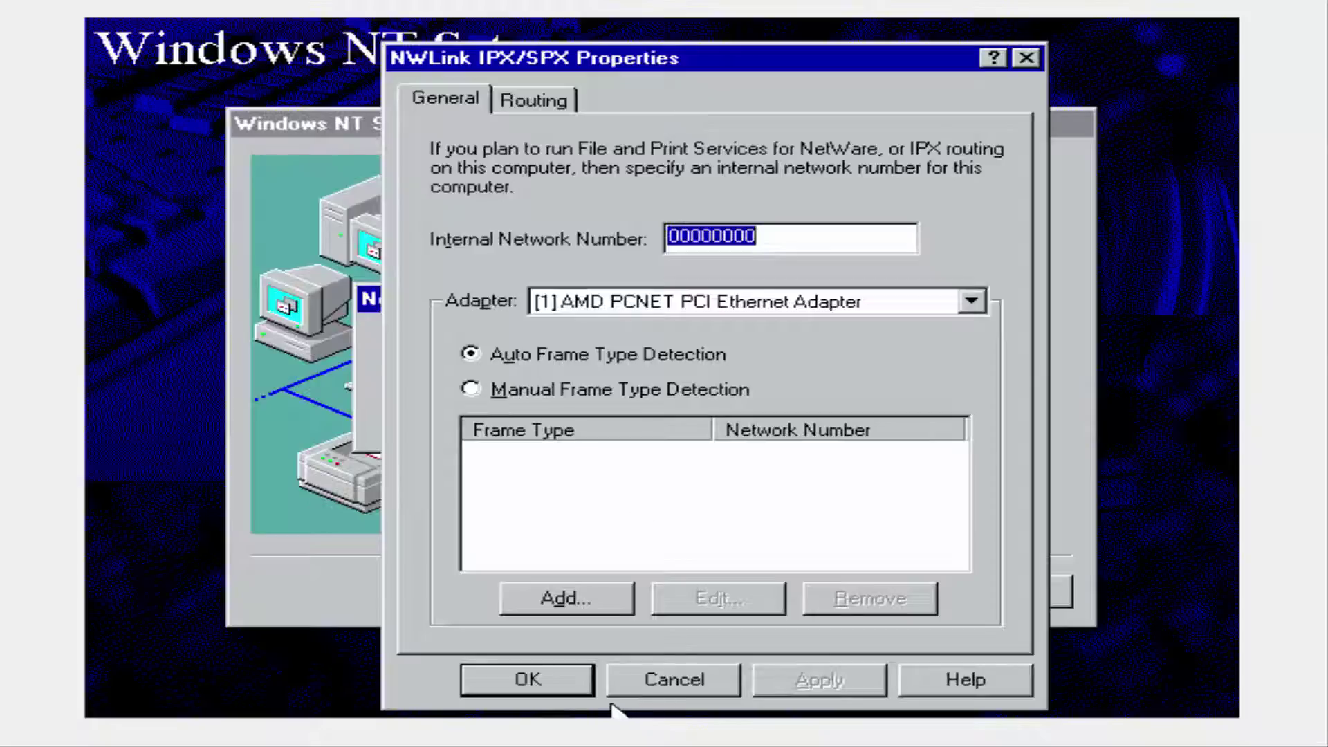
click(558, 679)
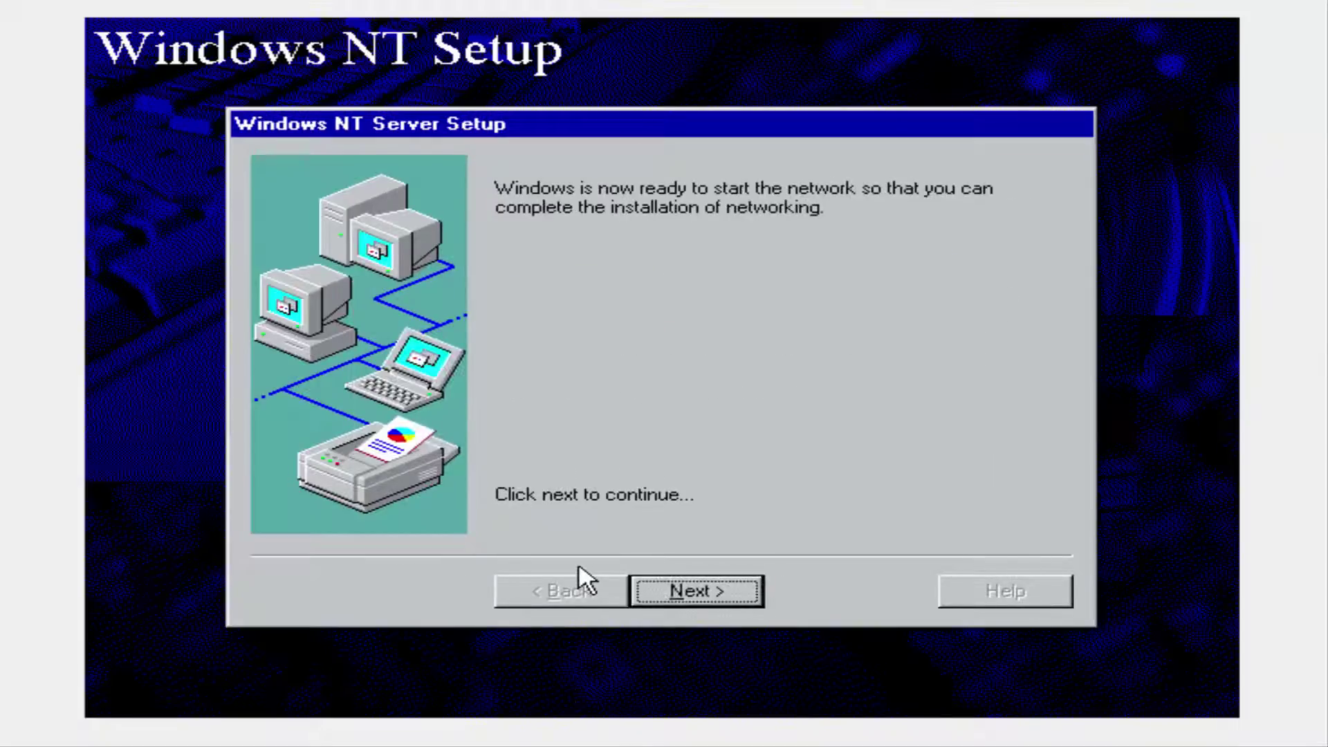
key(Return)
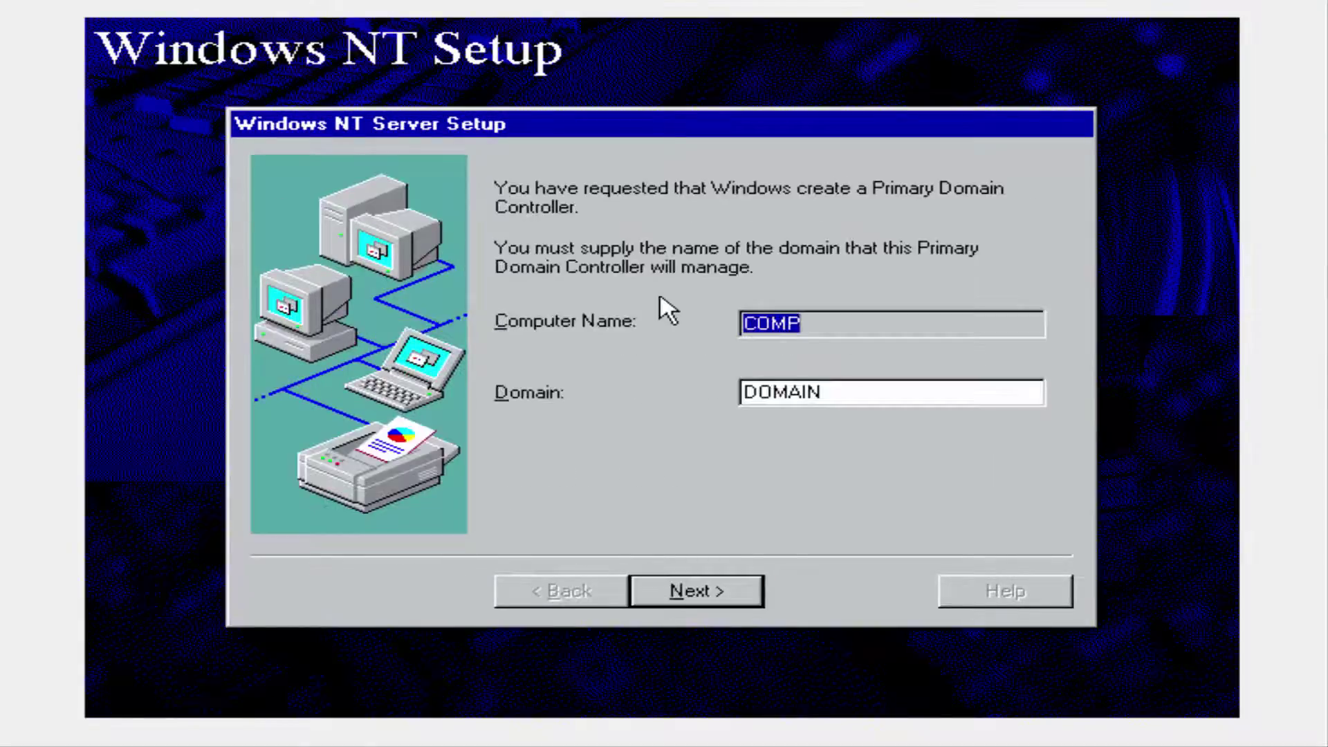
- Accept computer name COMP and domain DOMAIN, finish the wizard, and keep the GMT time zone
click(696, 593)
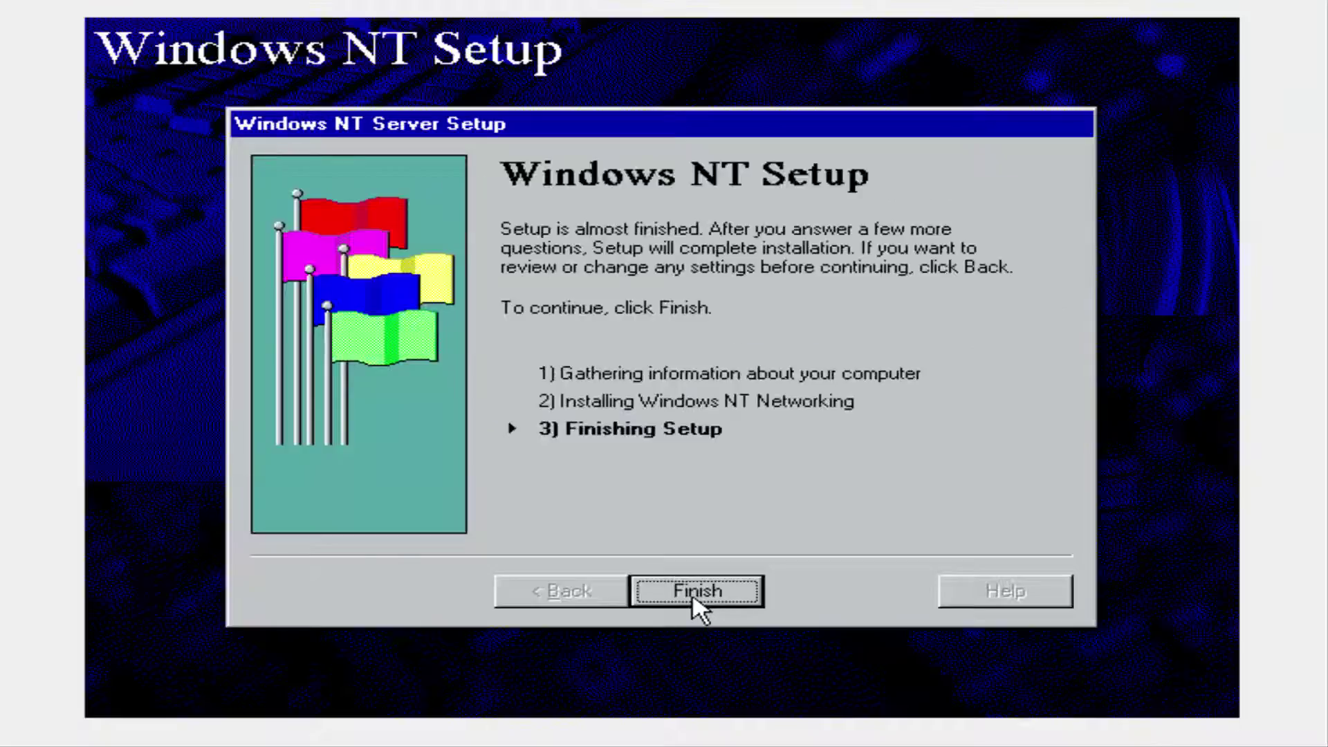
click(696, 594)
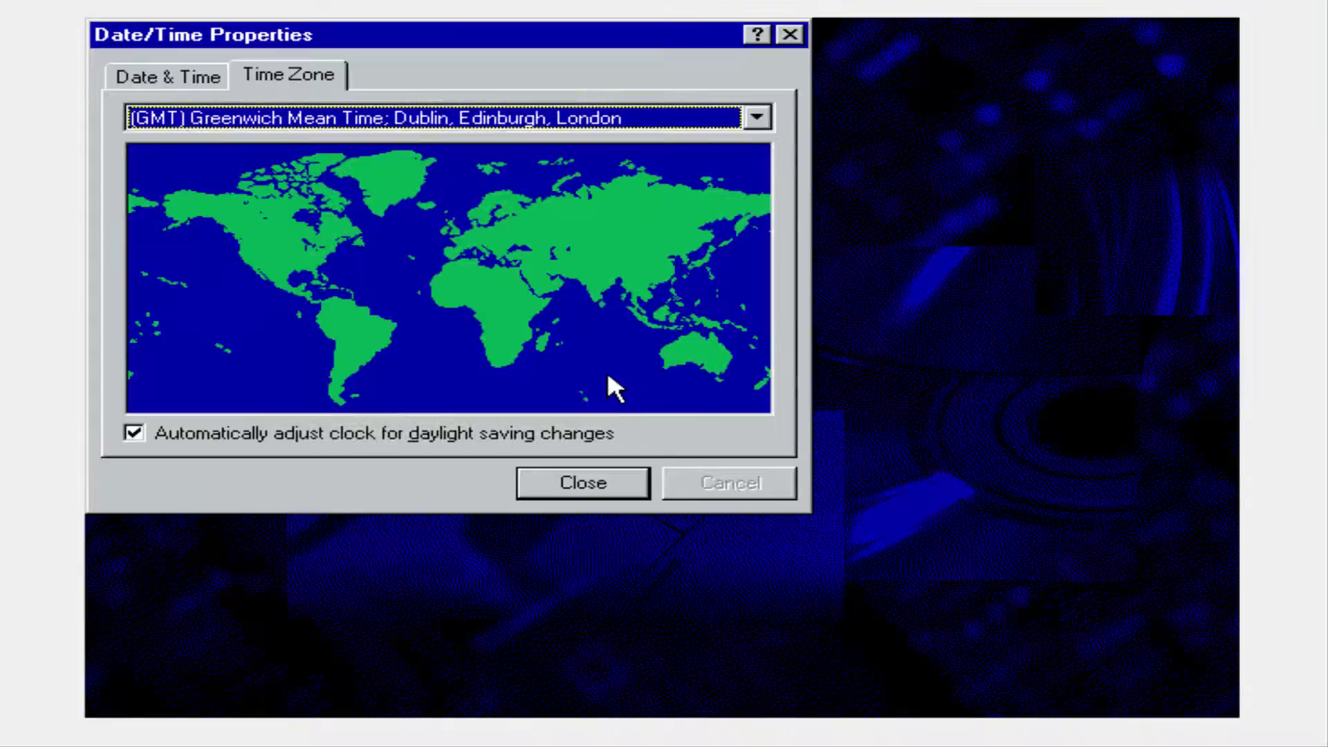
click(581, 480)
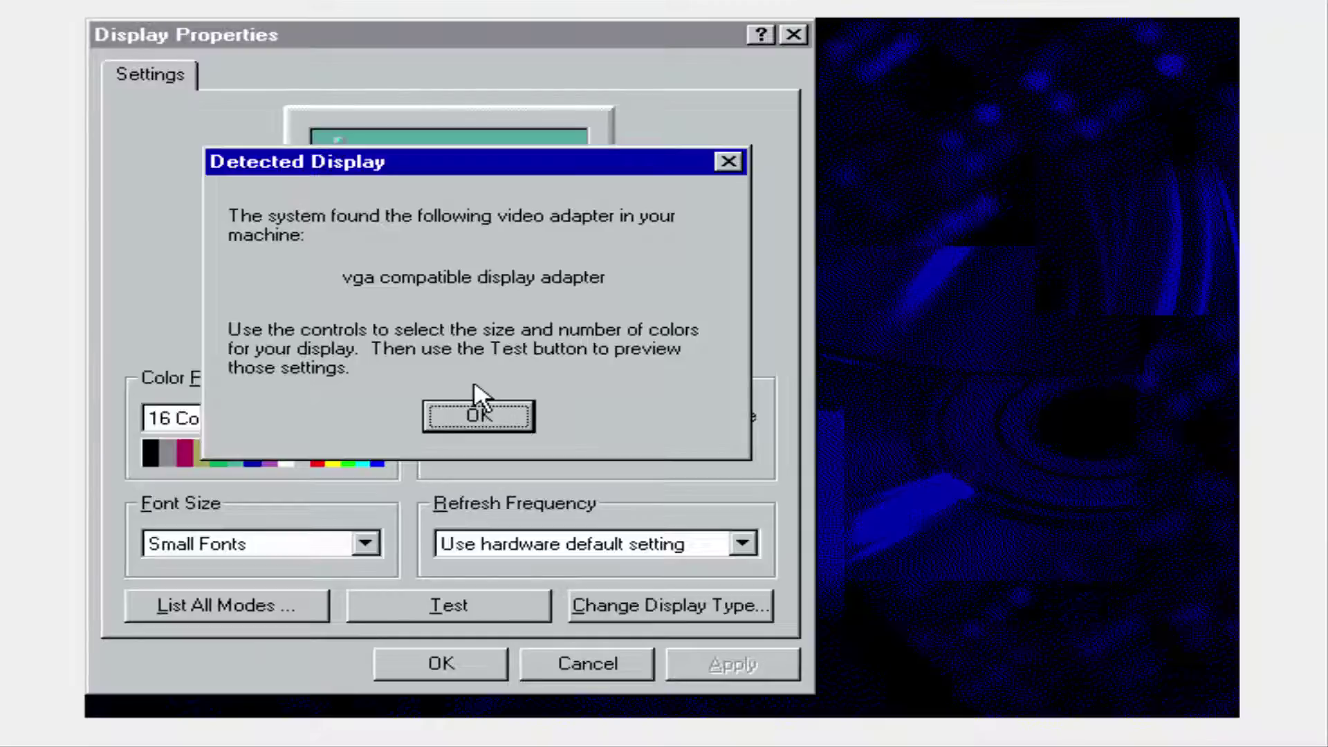
- Accept the detected display with 16 colours at 640 by 480
click(479, 415)
click(366, 418)
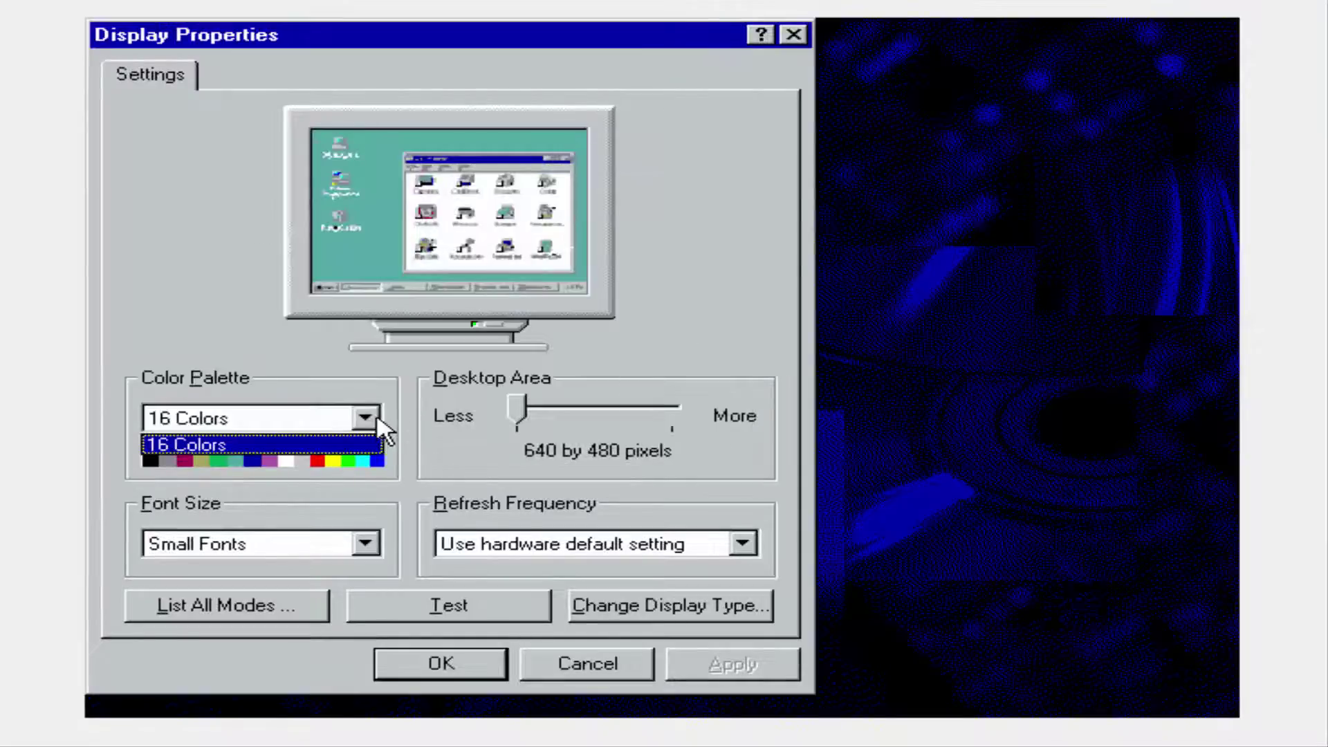
click(465, 683)
click(464, 679)
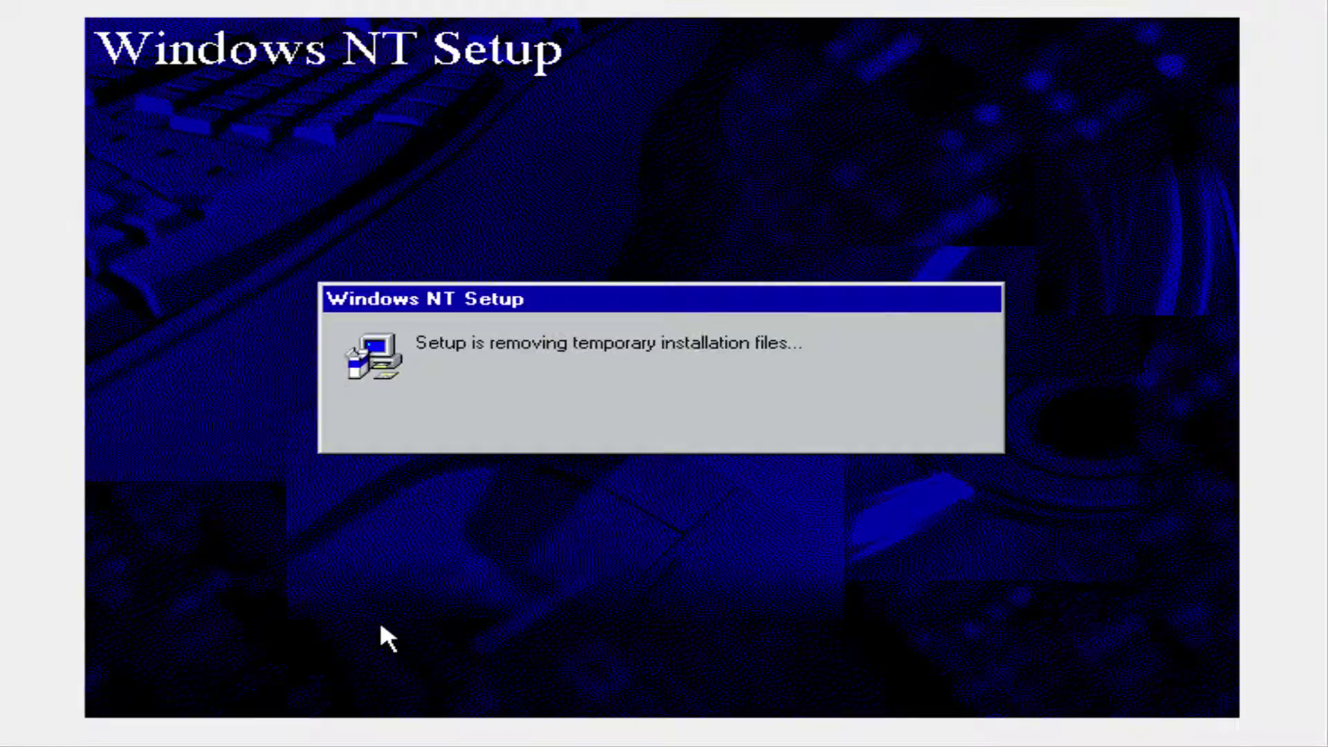
- Restart, boot Windows NT, and log on as Administrator to DOMAIN
click(653, 409)
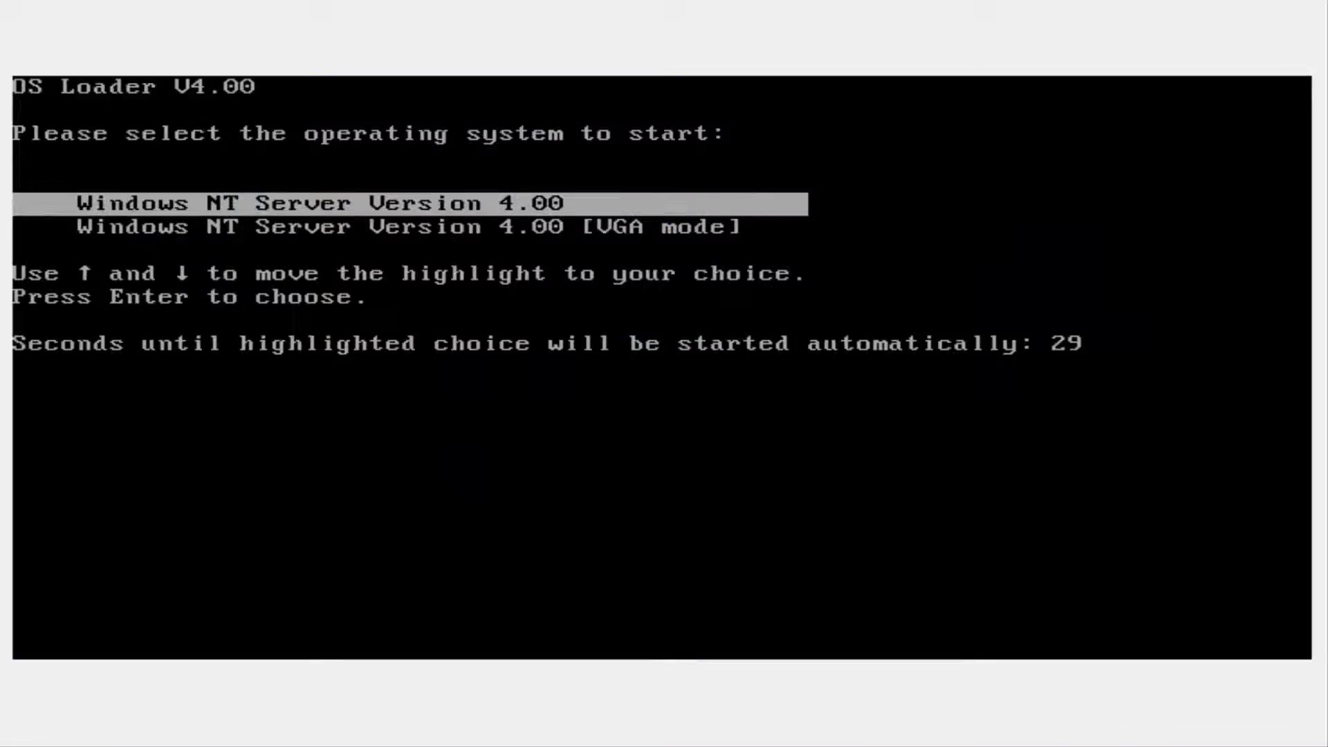
key(Return)
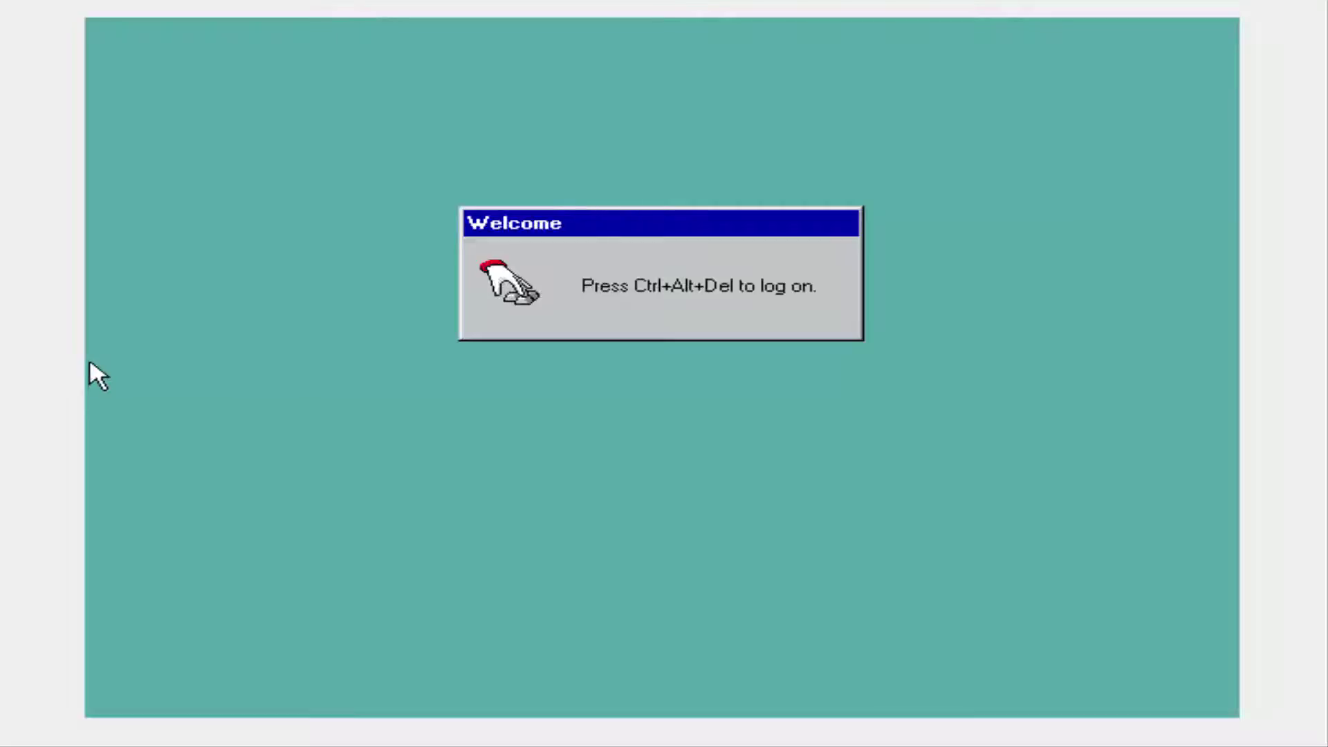
key(ctrl+alt+Delete)
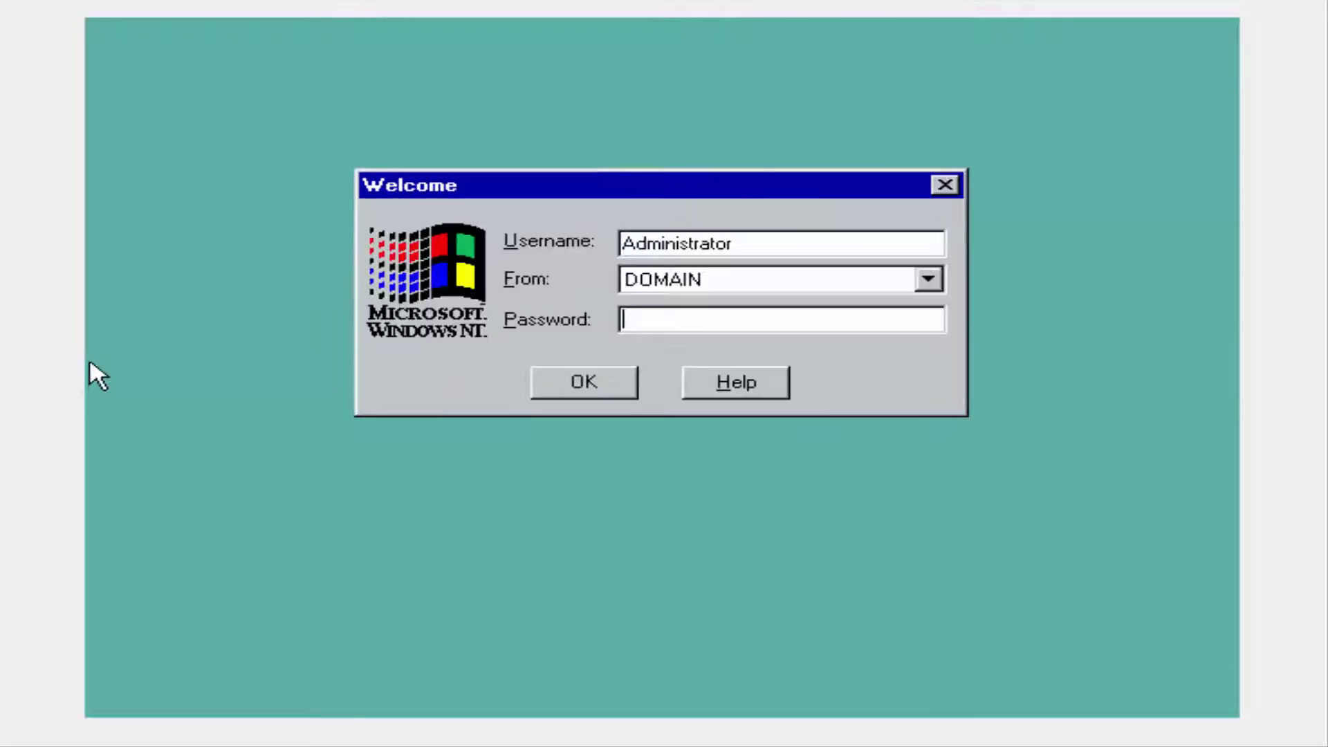
click(631, 383)
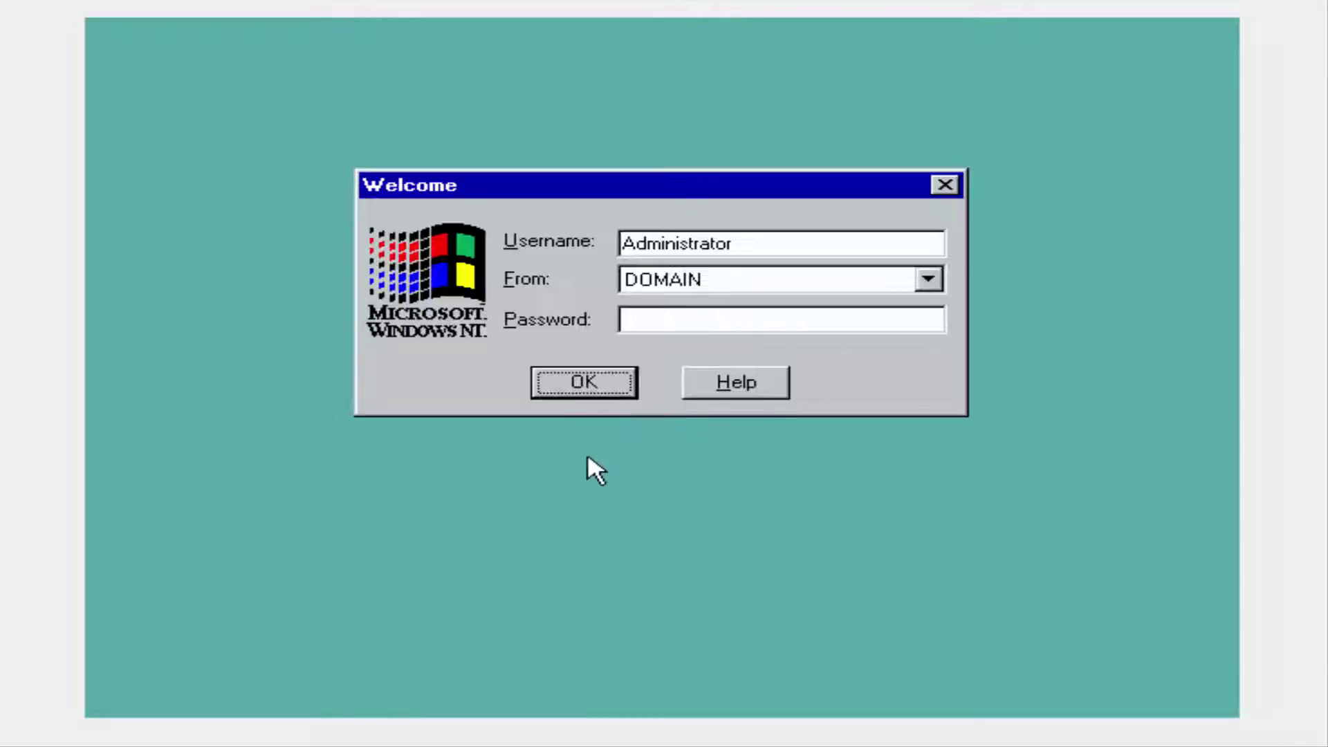
click(591, 383)
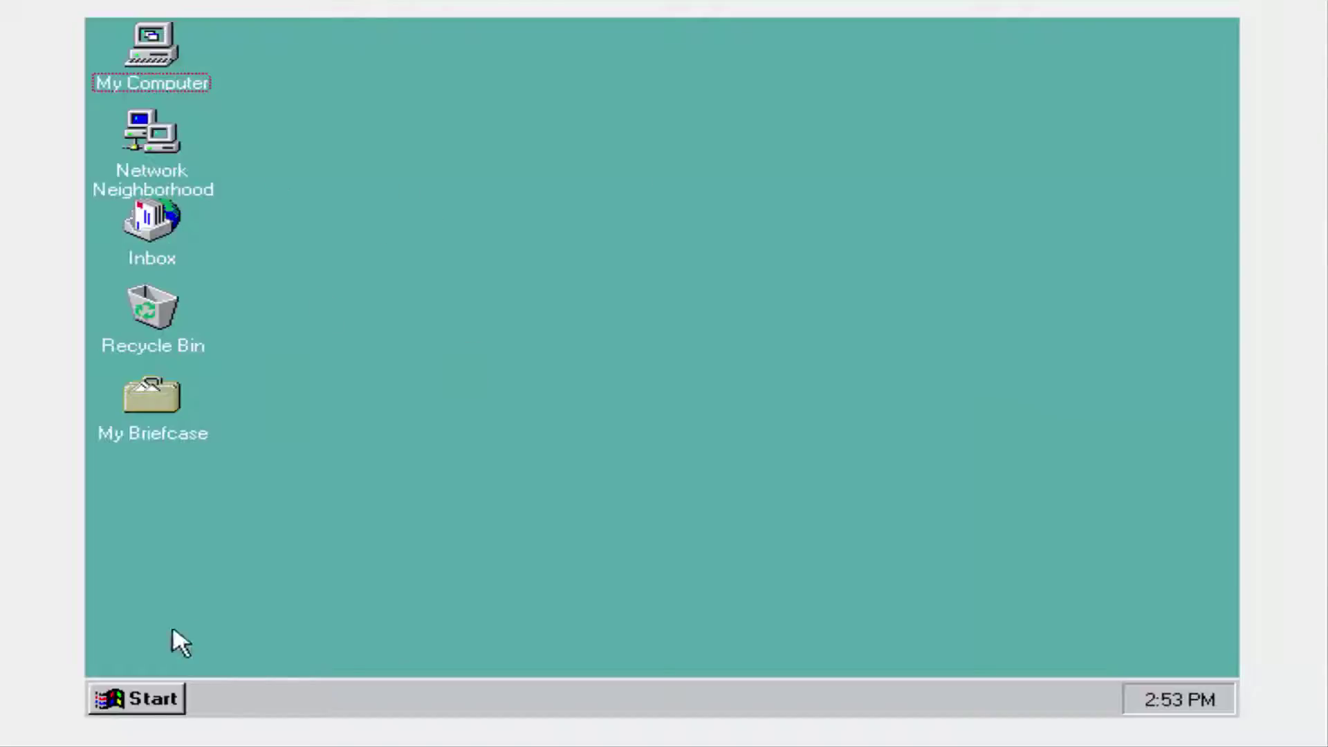
click(161, 699)
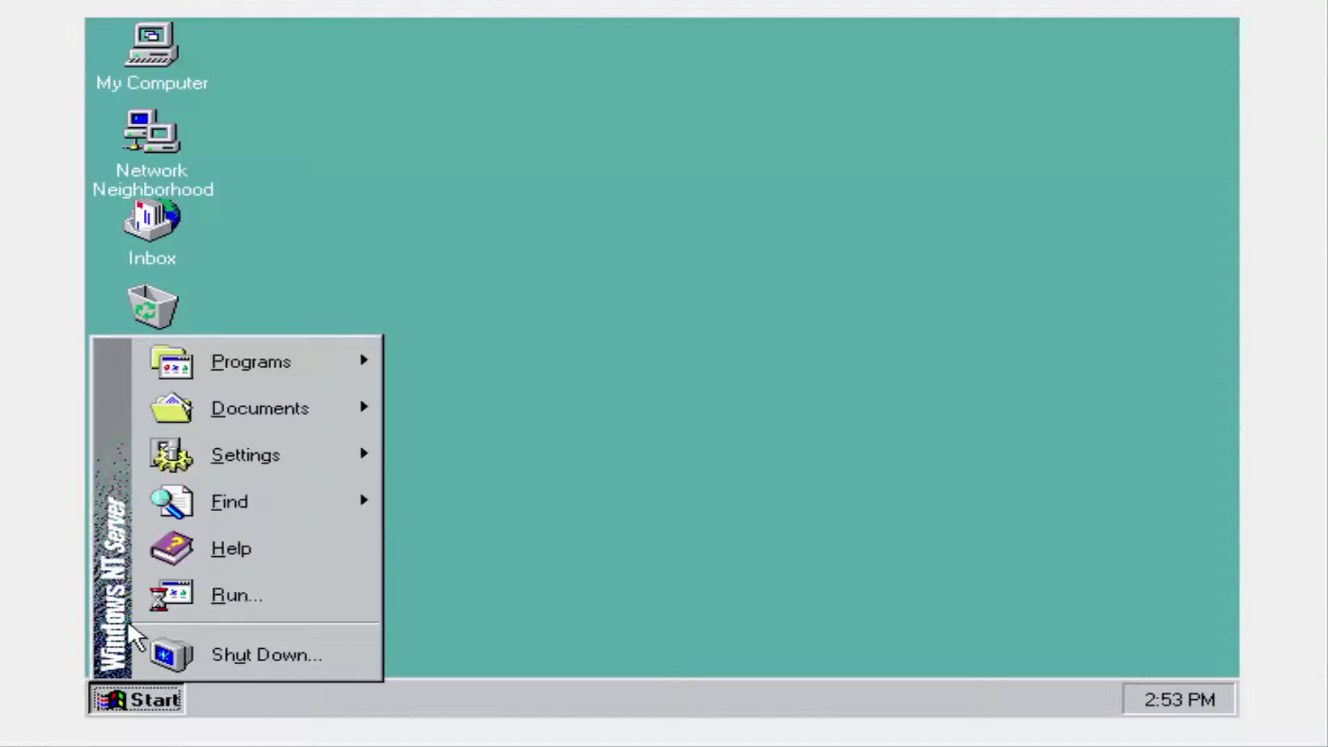
mouse_move(201, 367)
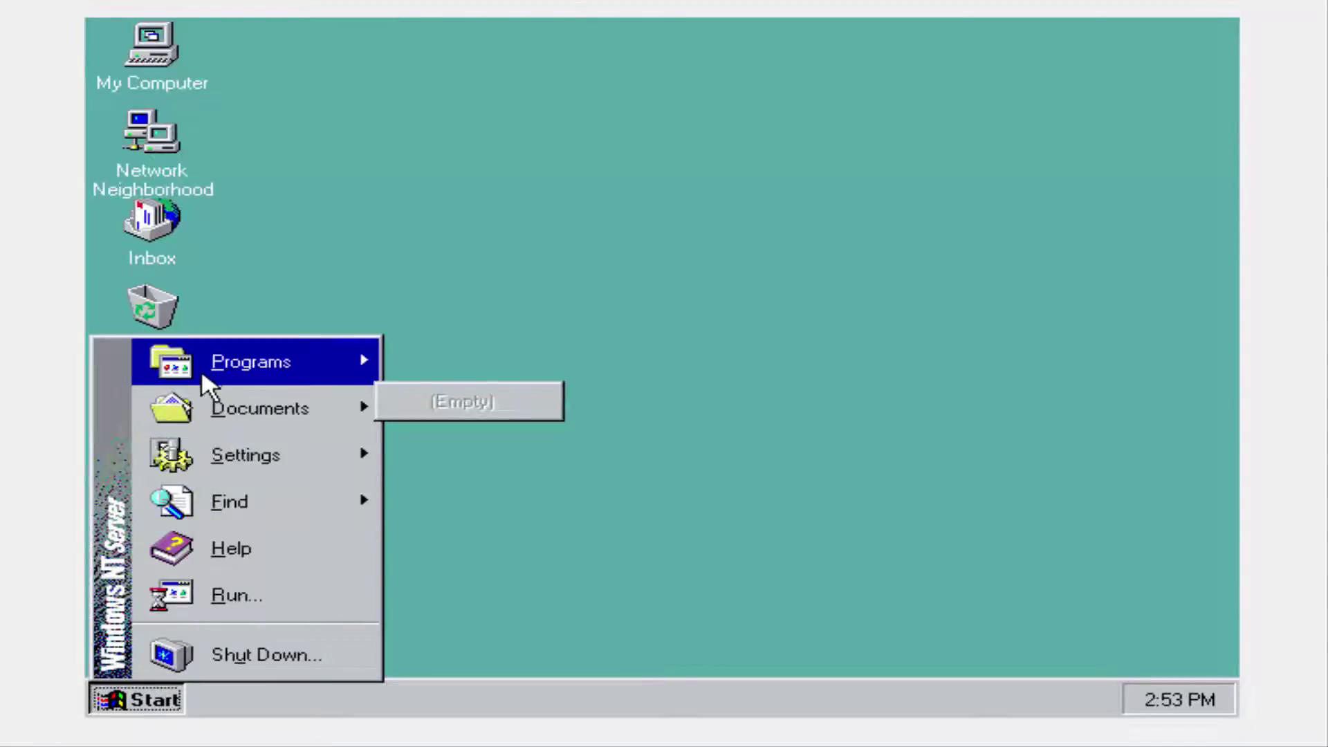
mouse_move(423, 354)
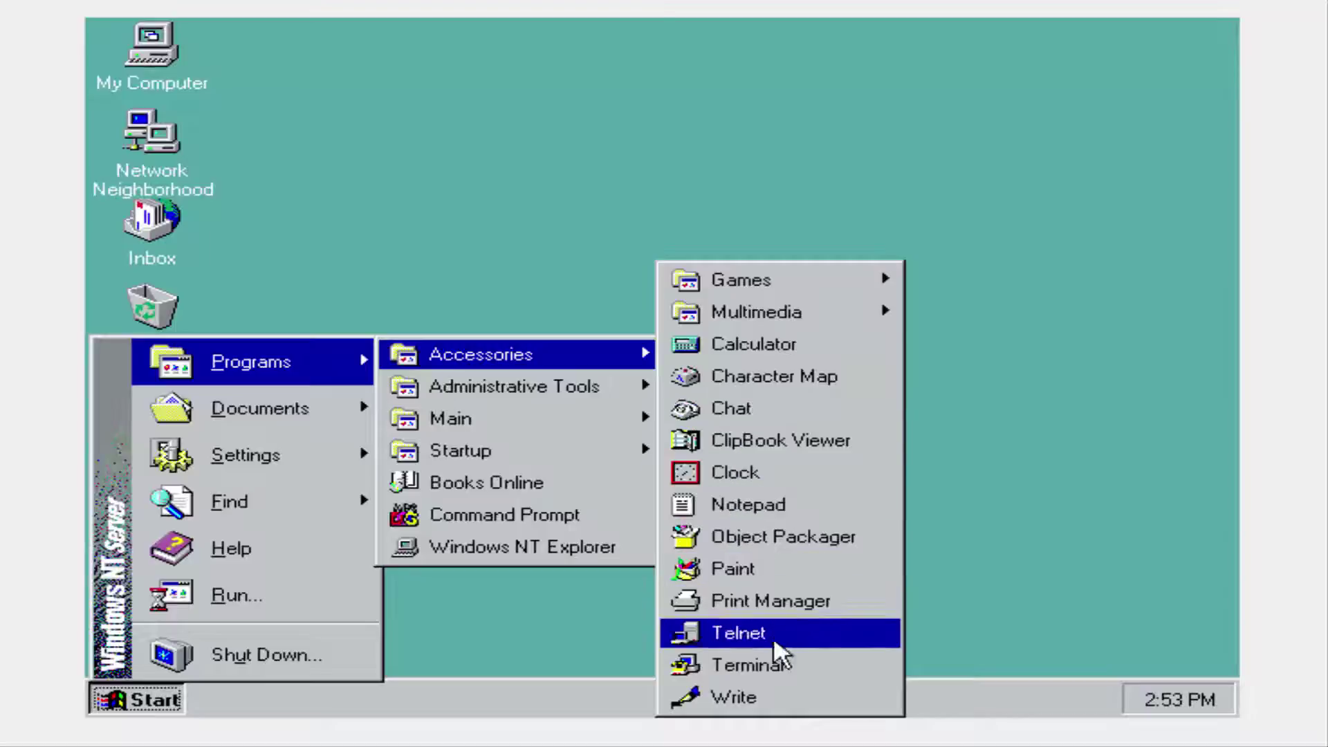
mouse_move(774, 273)
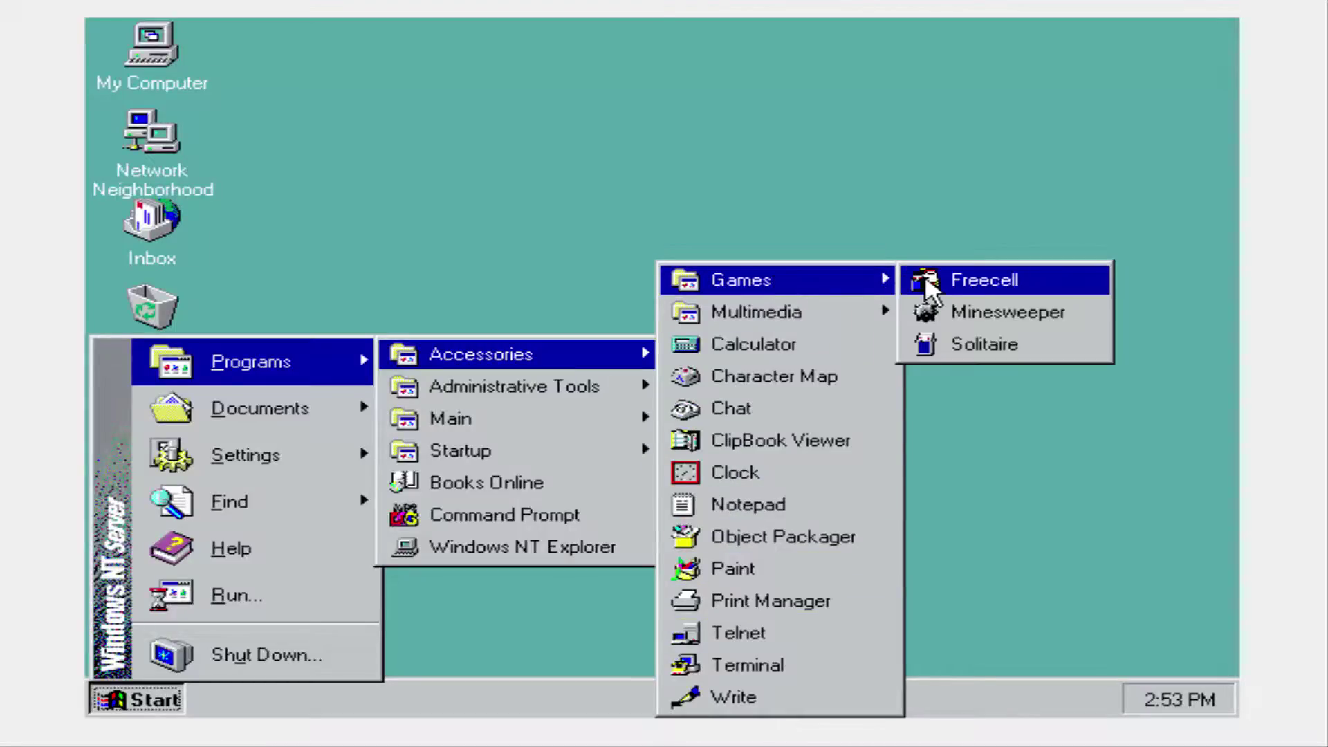
mouse_move(841, 313)
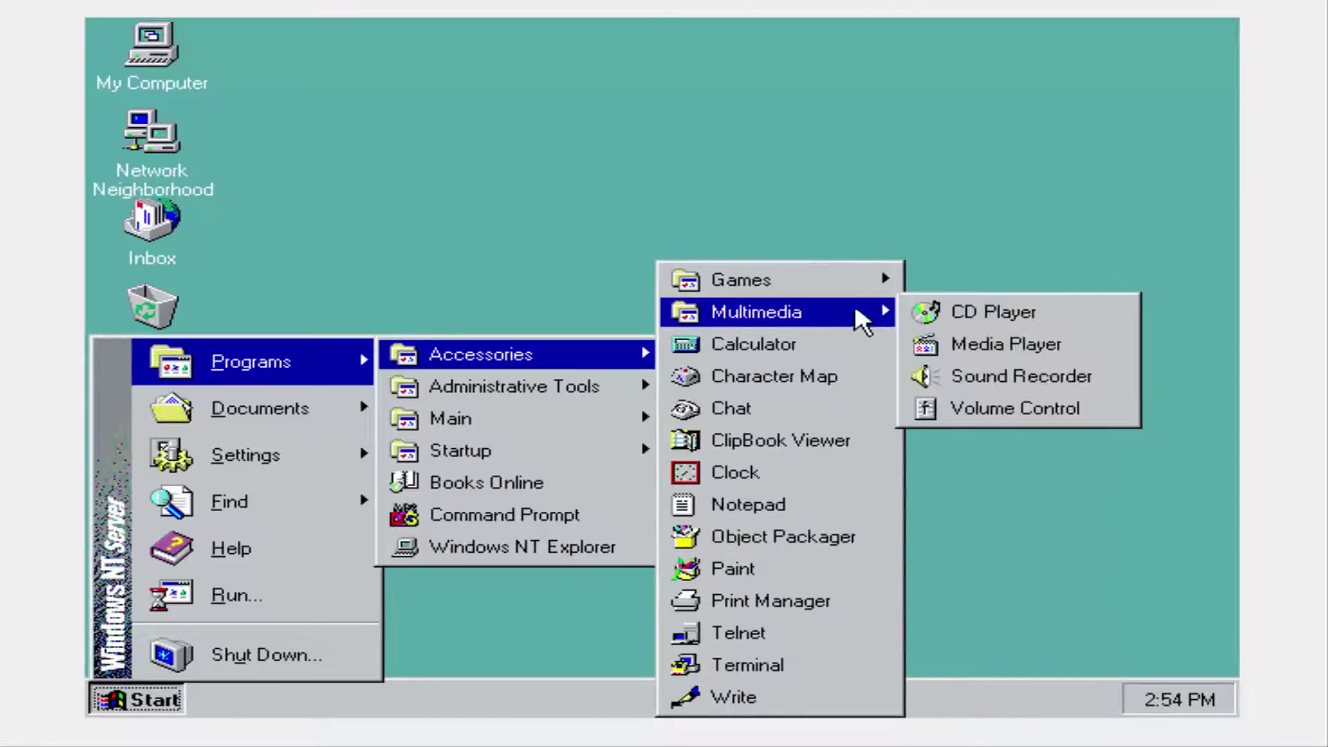
click(811, 346)
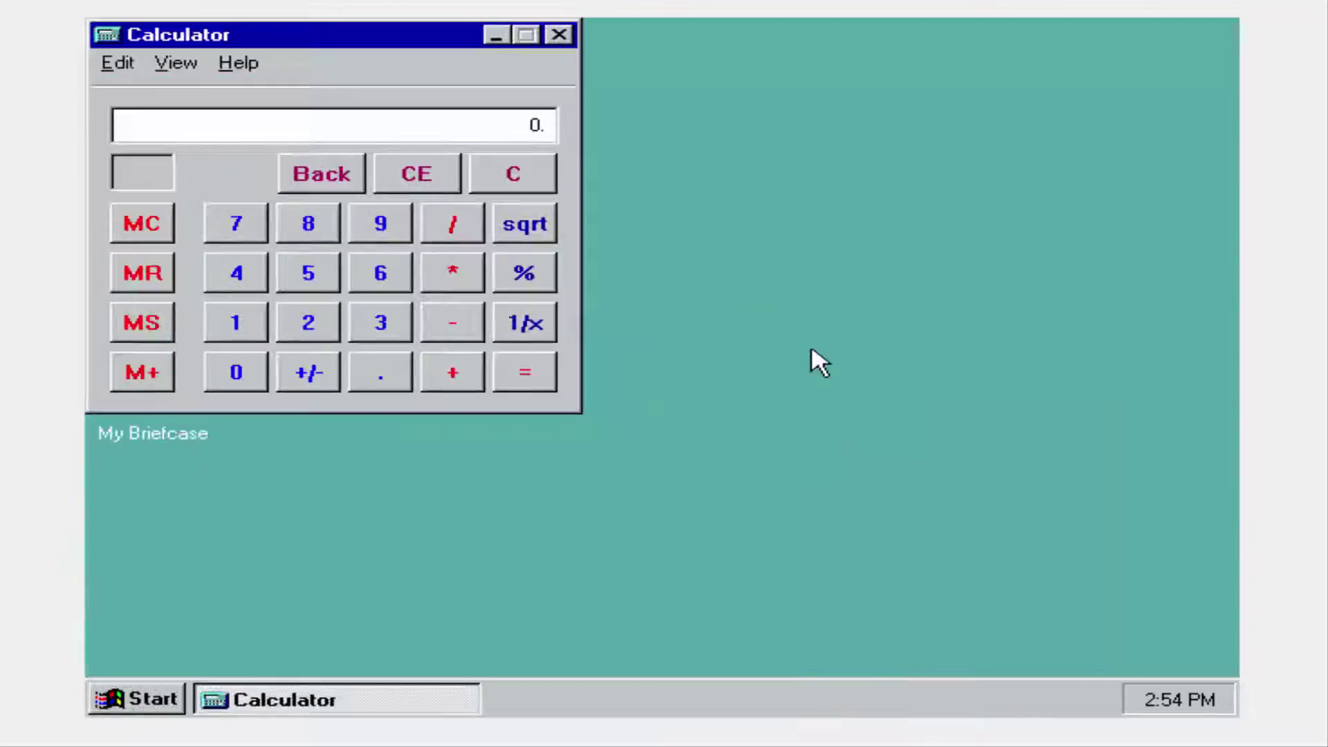
click(559, 34)
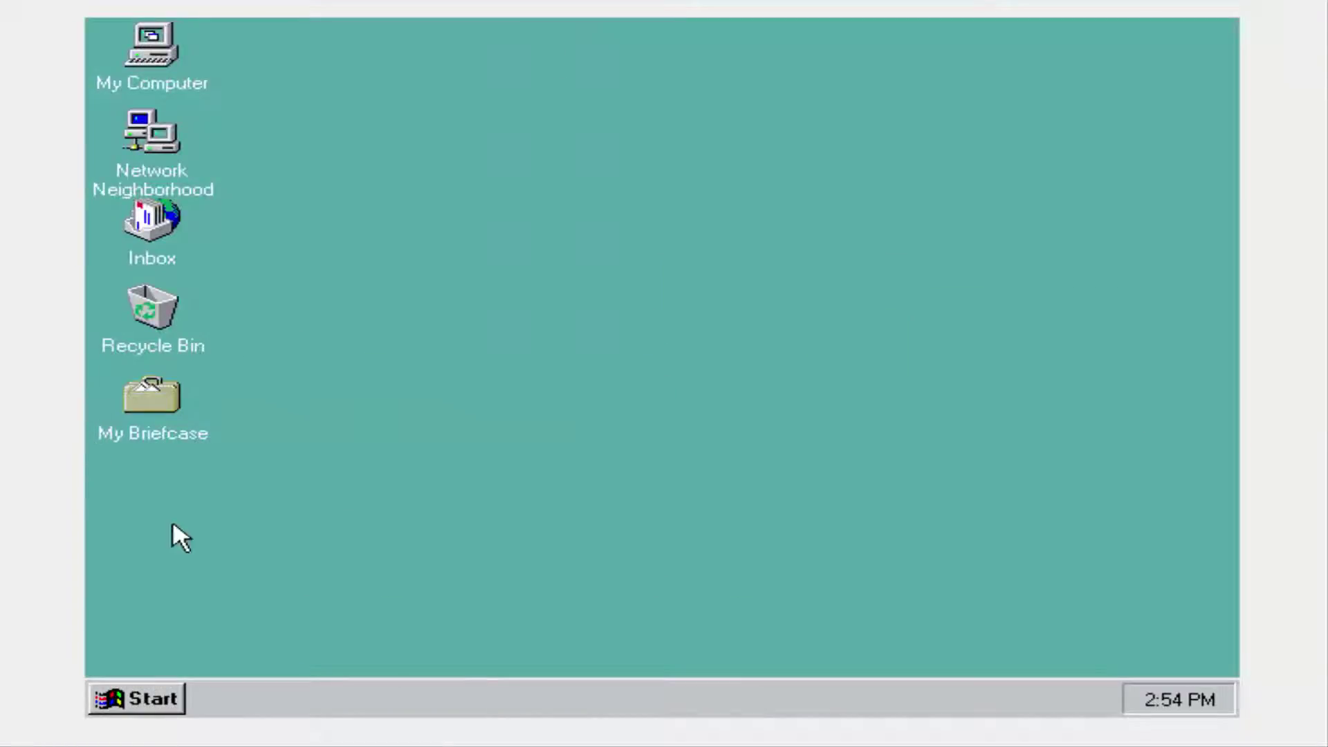
click(178, 701)
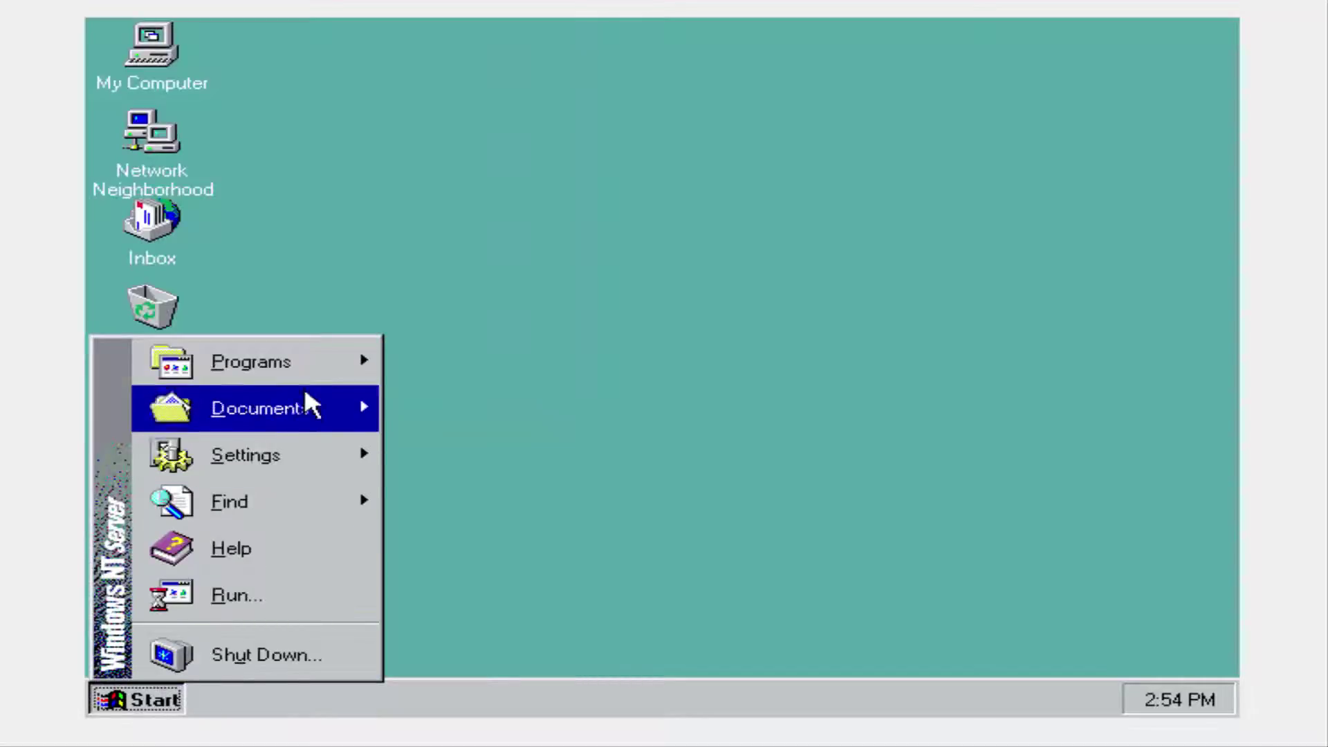
mouse_move(320, 391)
mouse_move(574, 355)
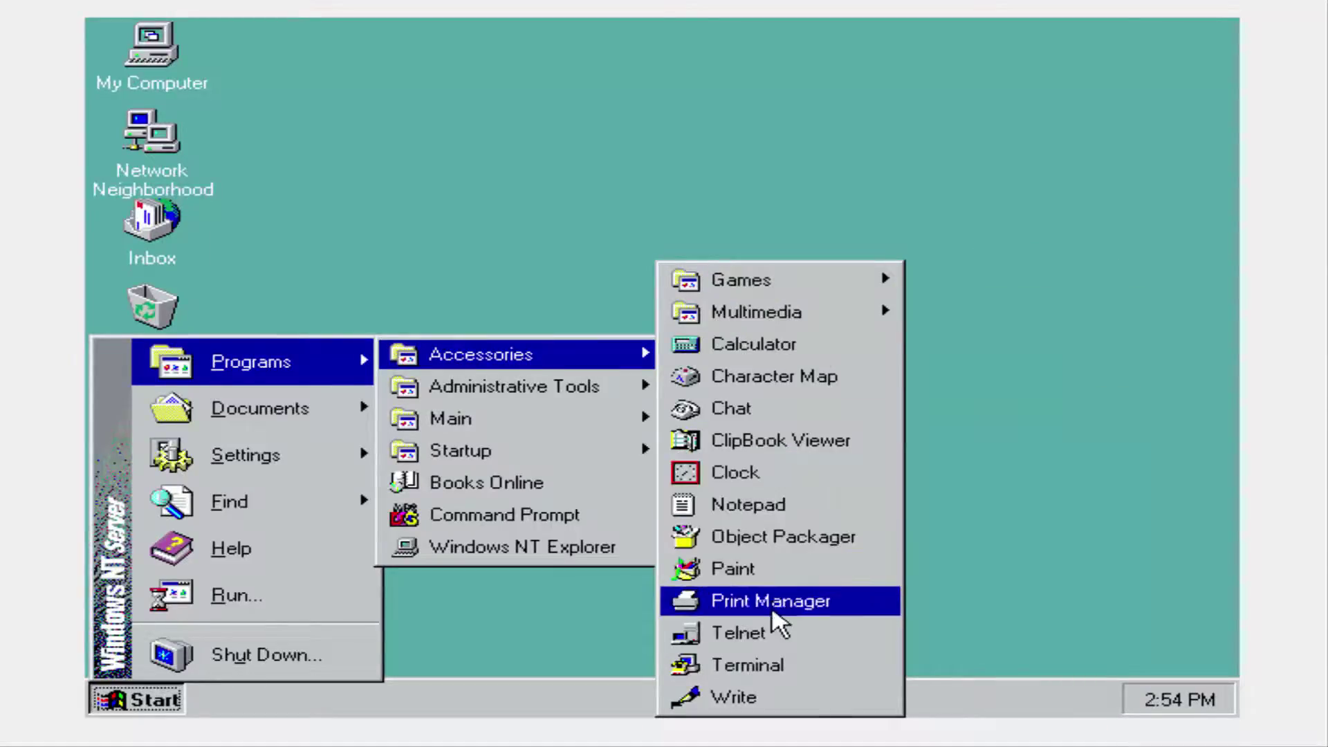
mouse_move(443, 388)
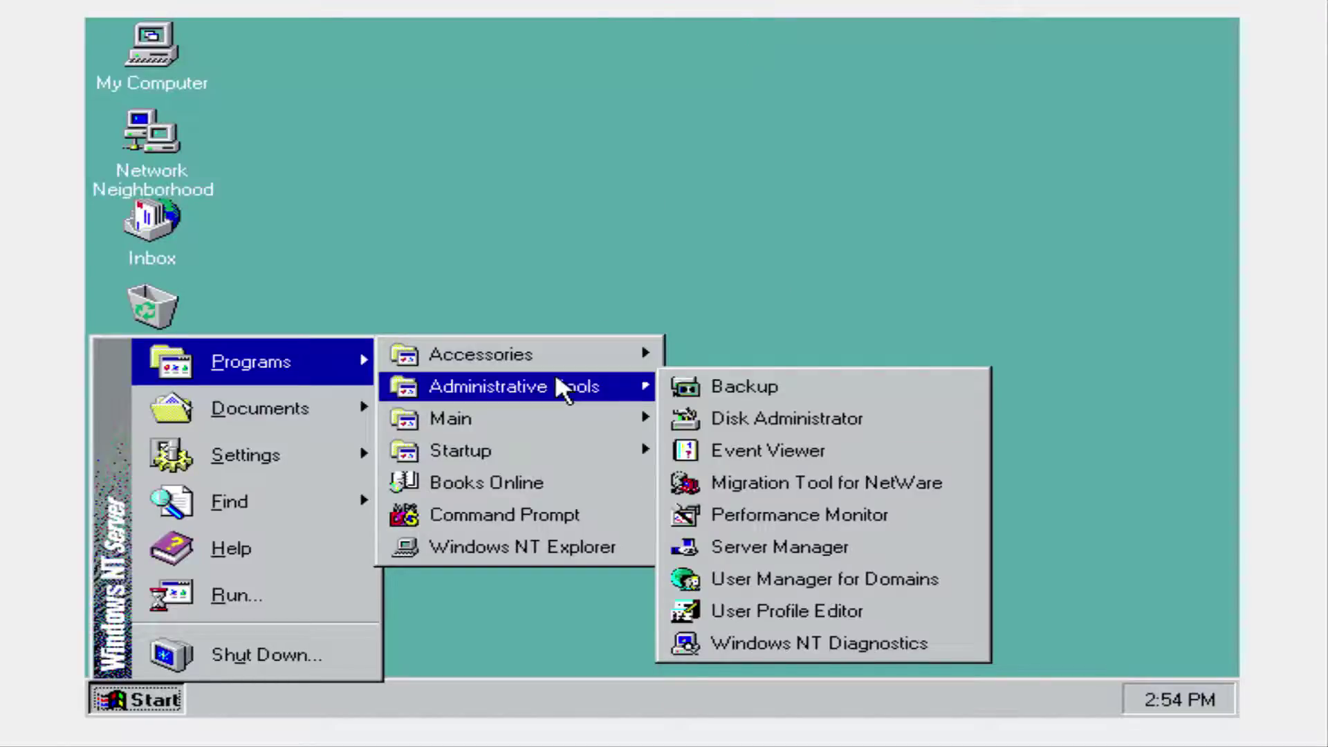
mouse_move(524, 427)
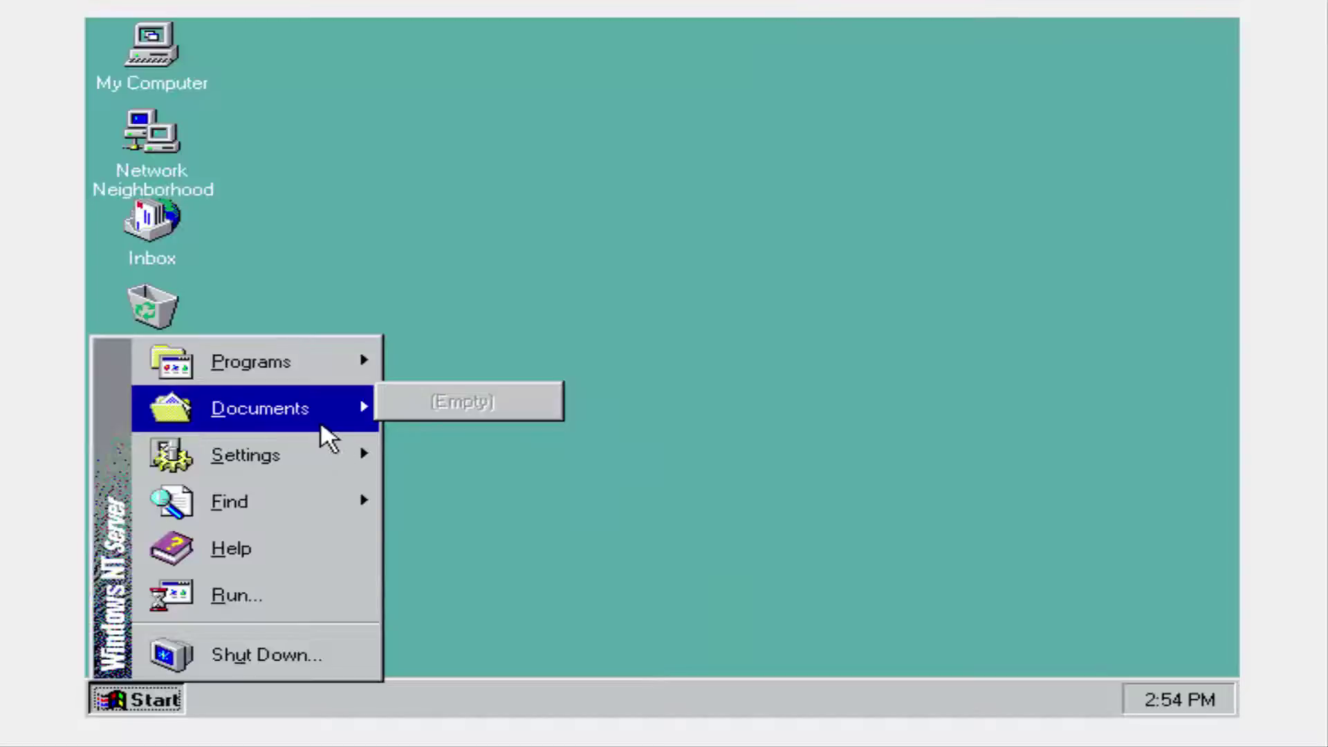
click(697, 95)
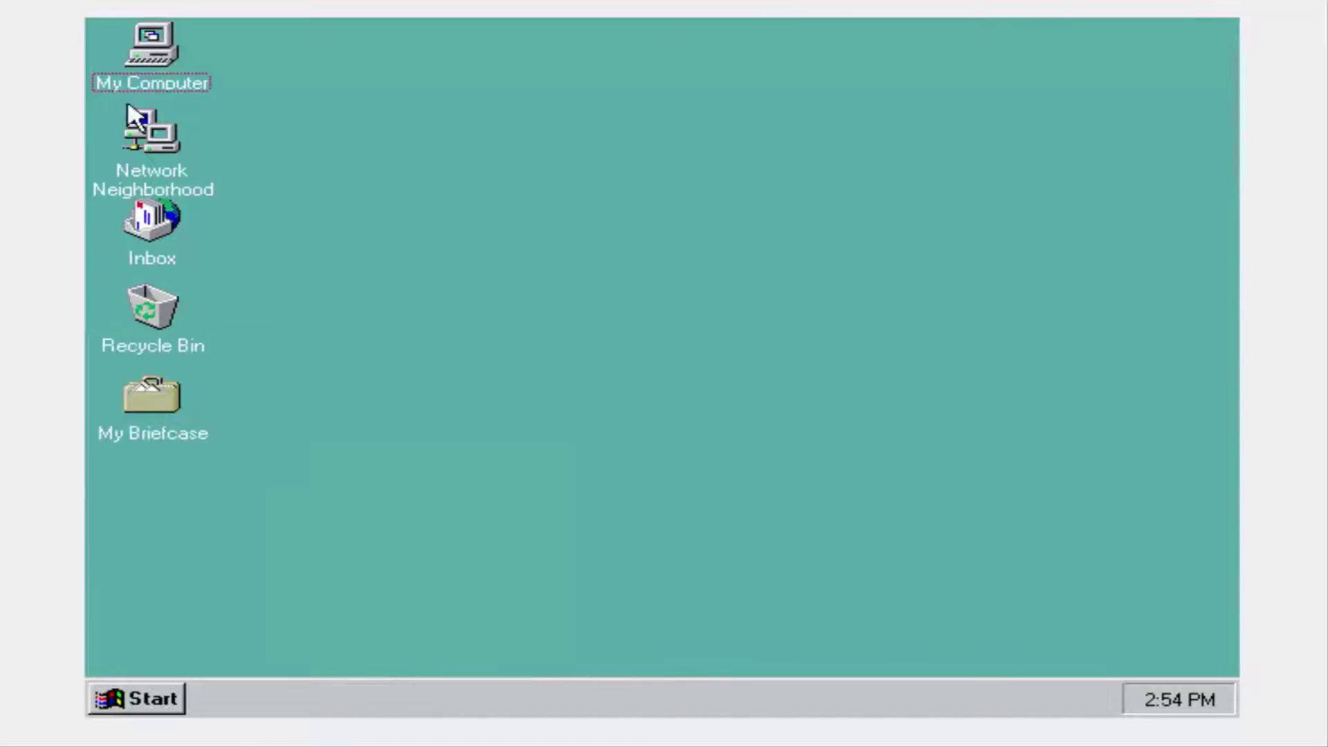
- Open Network Neighborhood, My Computer and drive C:
double_click(133, 197)
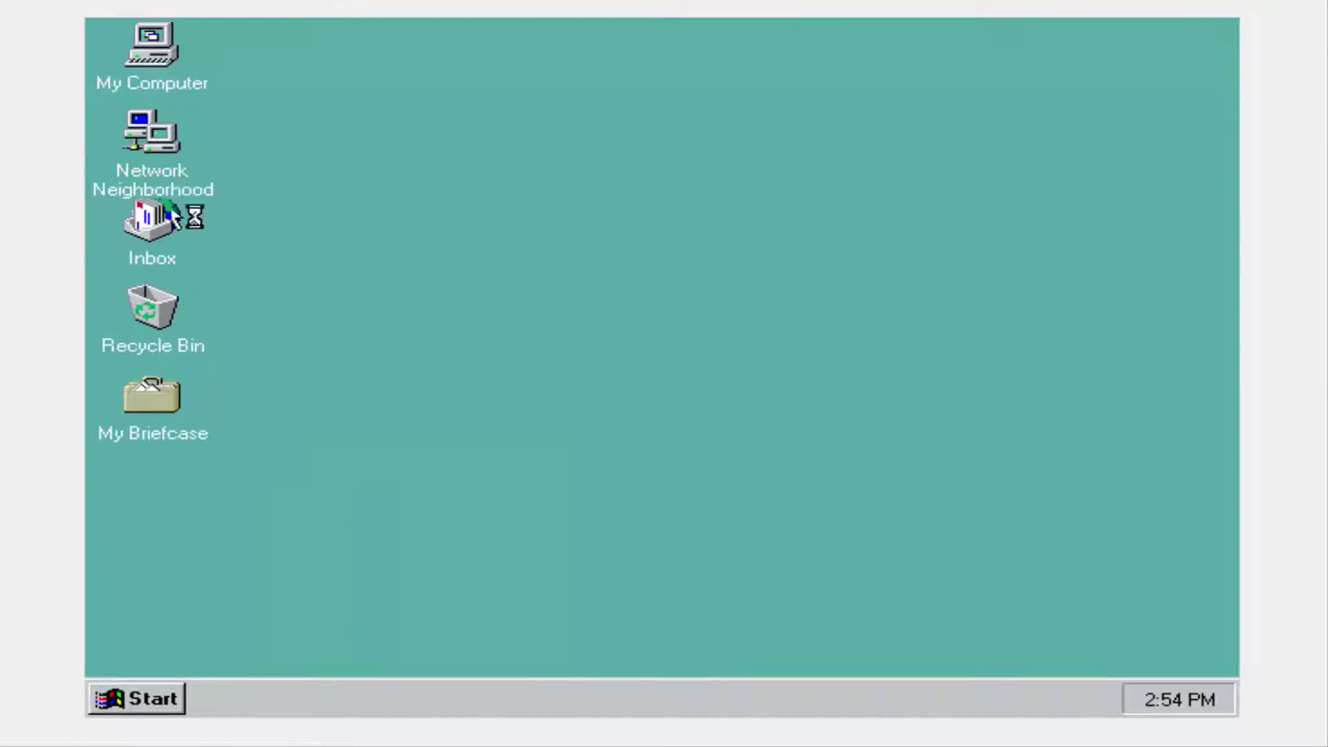
double_click(133, 51)
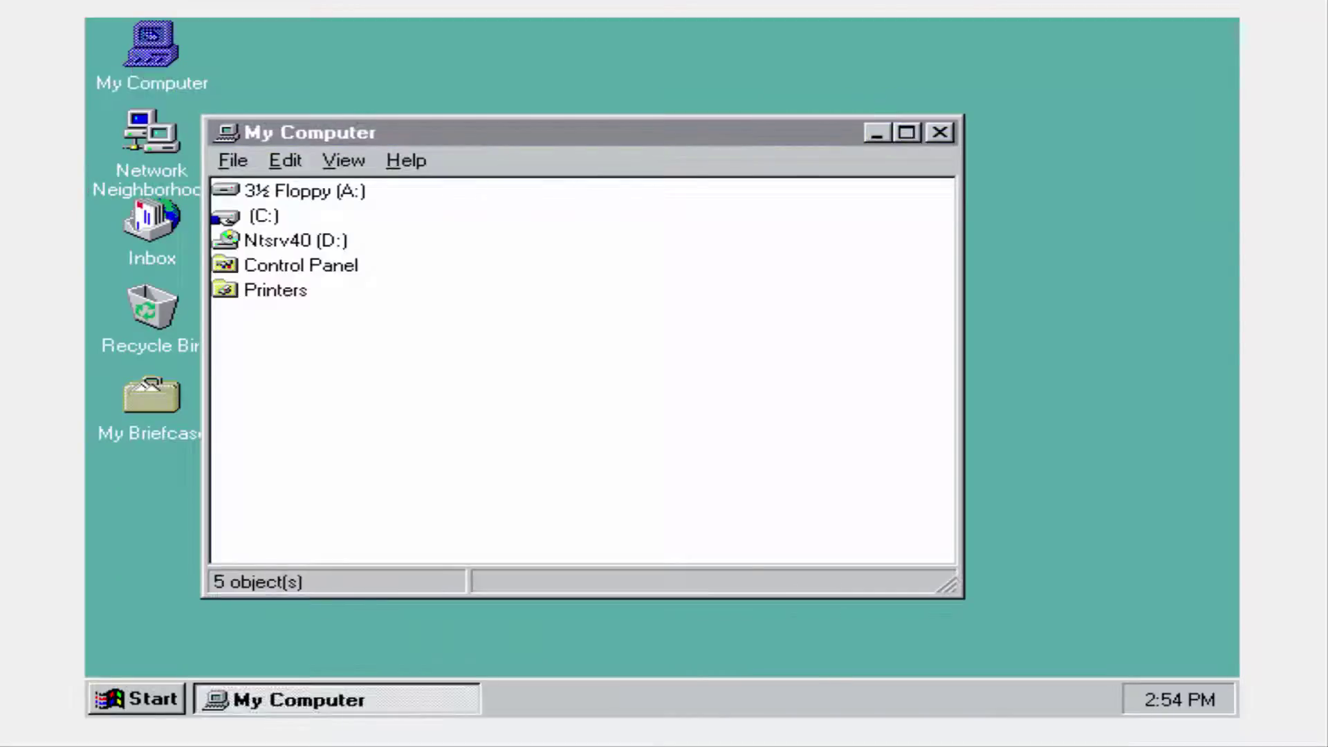
double_click(279, 217)
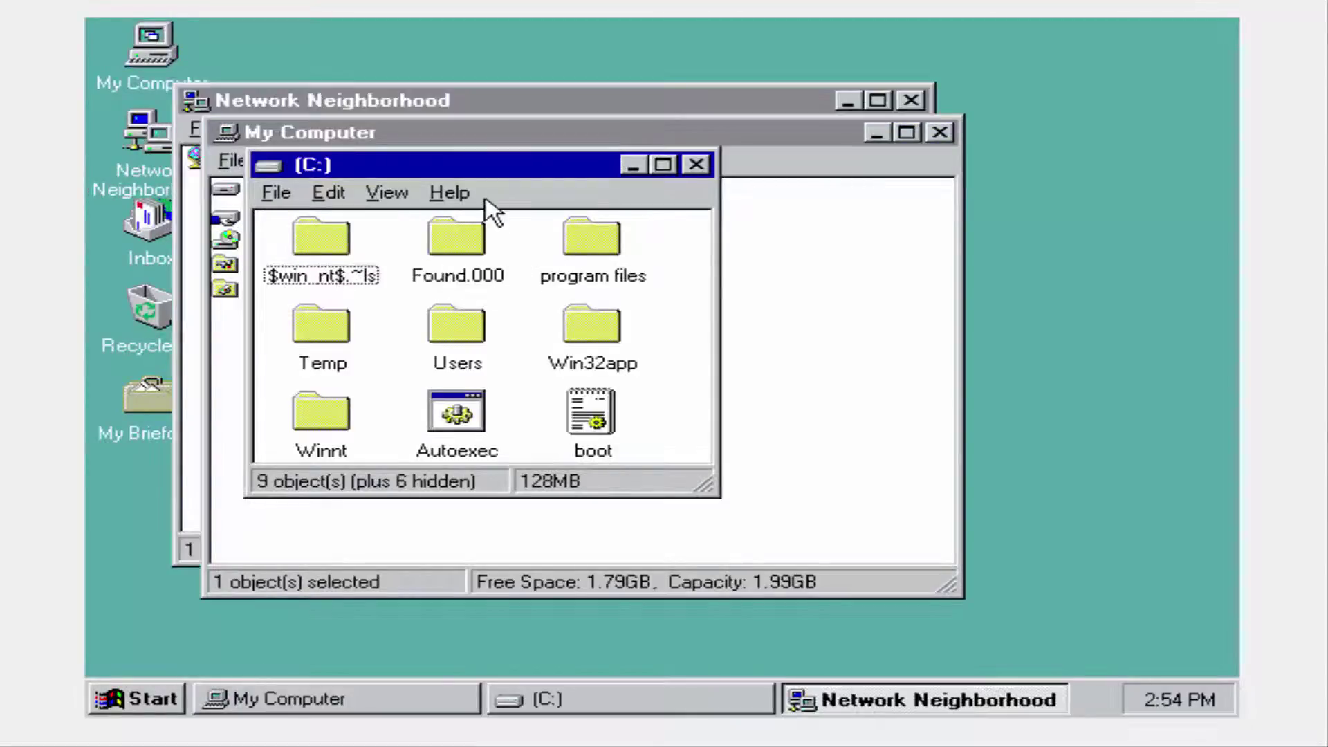
- Close Network Neighborhood and My Computer, then open the Winnt folder on C:
click(562, 131)
click(717, 101)
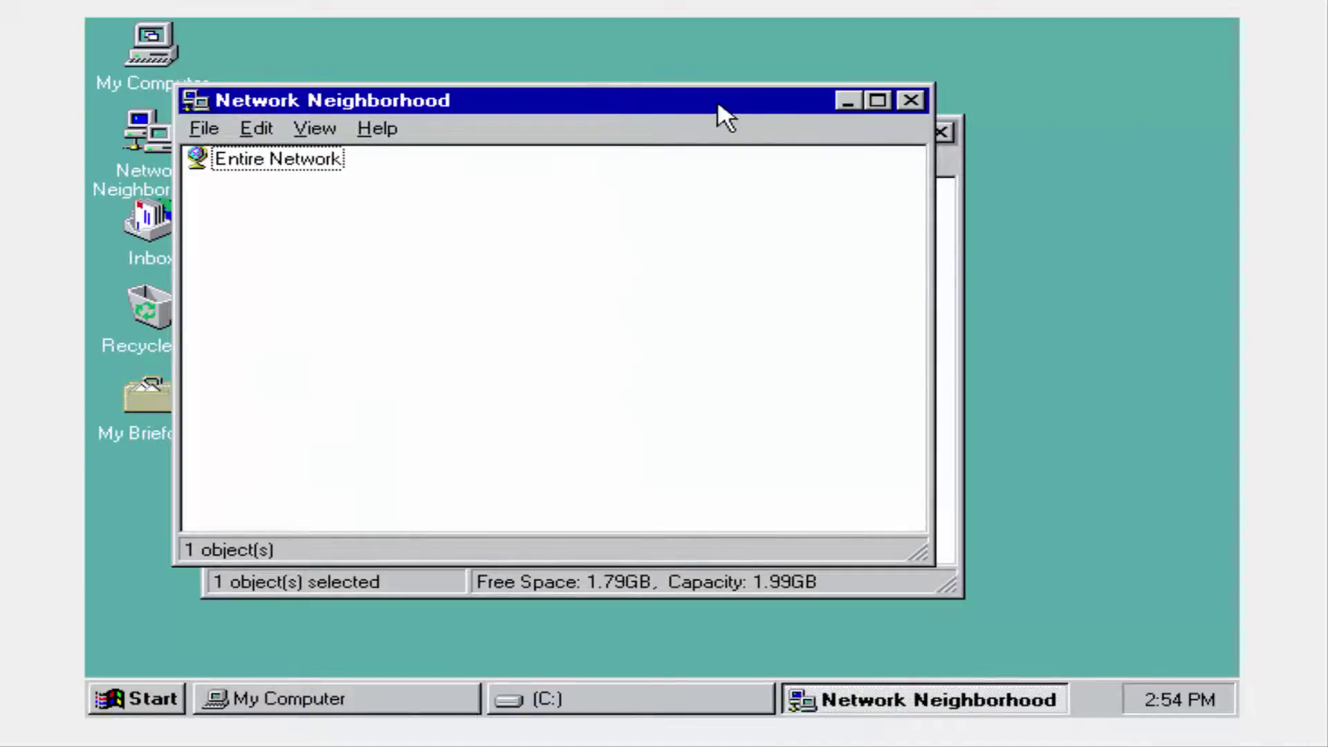
click(911, 100)
click(941, 132)
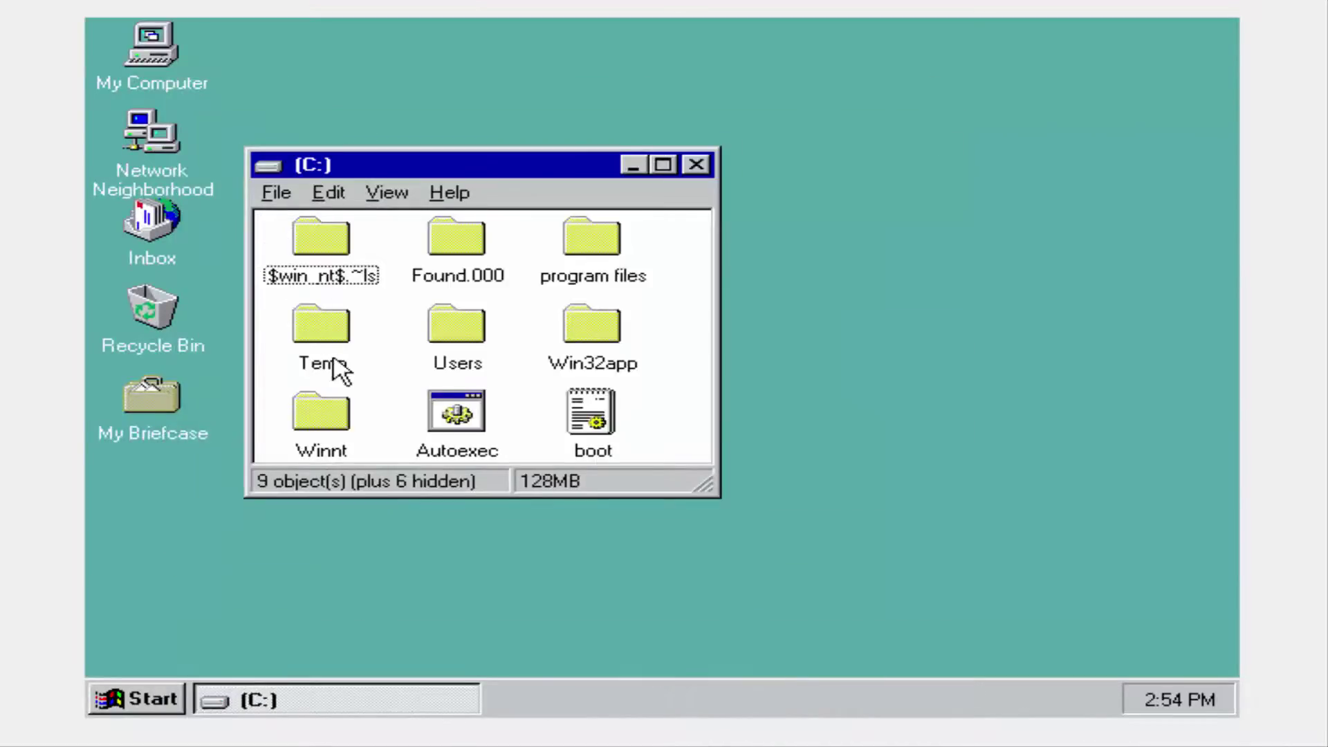
double_click(324, 426)
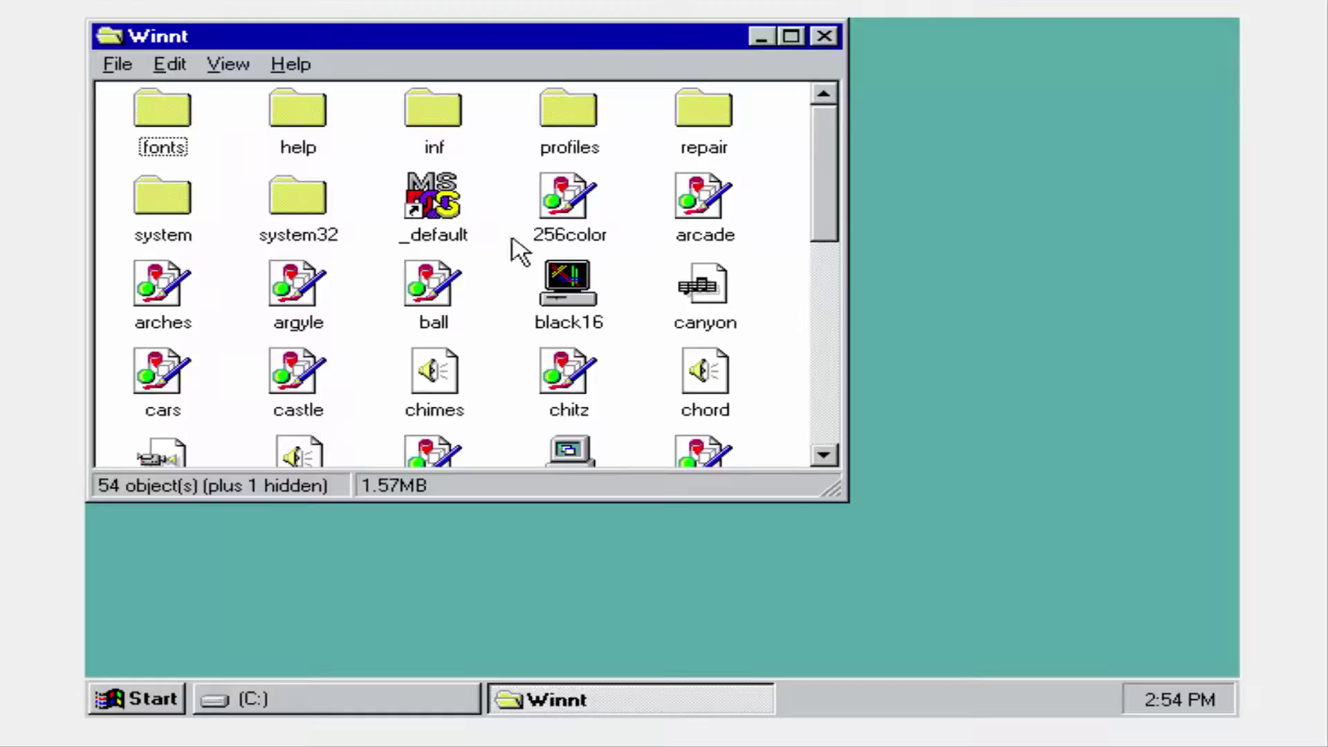
- Open system32 and run winver to confirm Version 4.0 (Build 1175), then close it
double_click(334, 211)
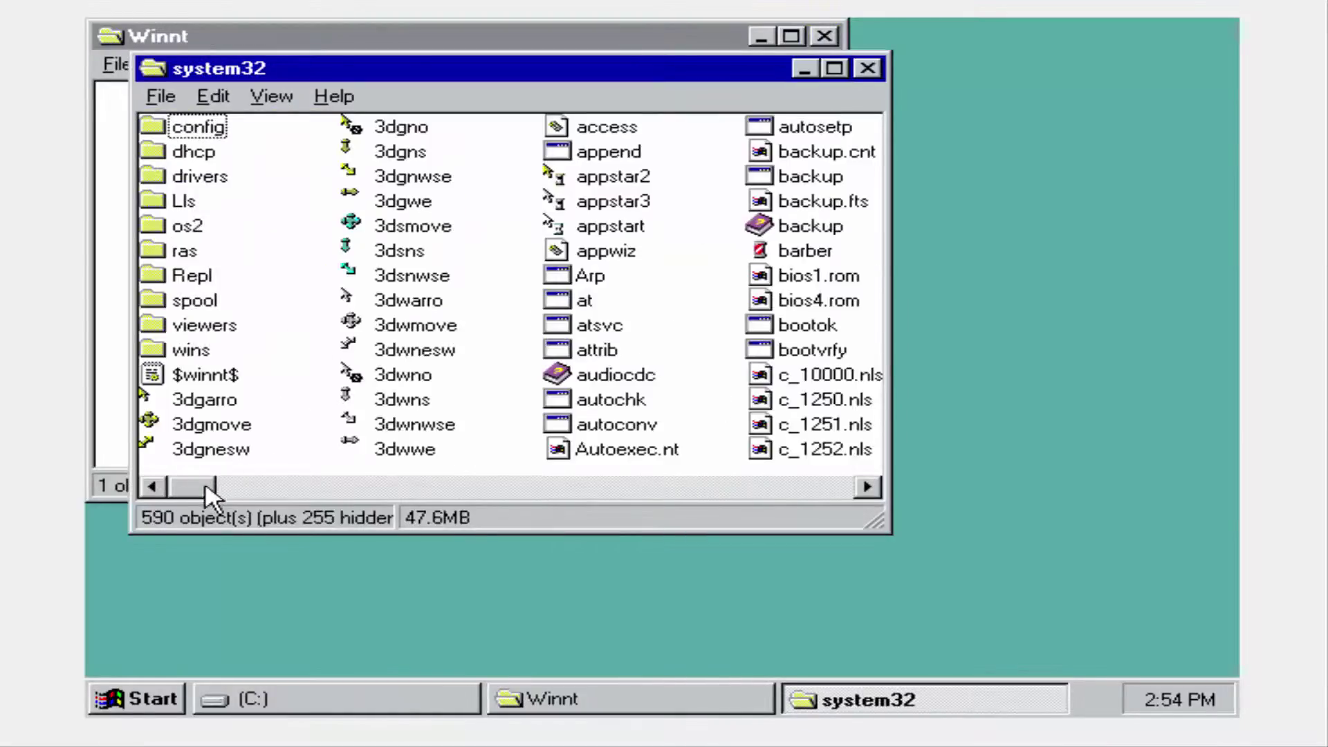
drag(208, 487, 843, 489)
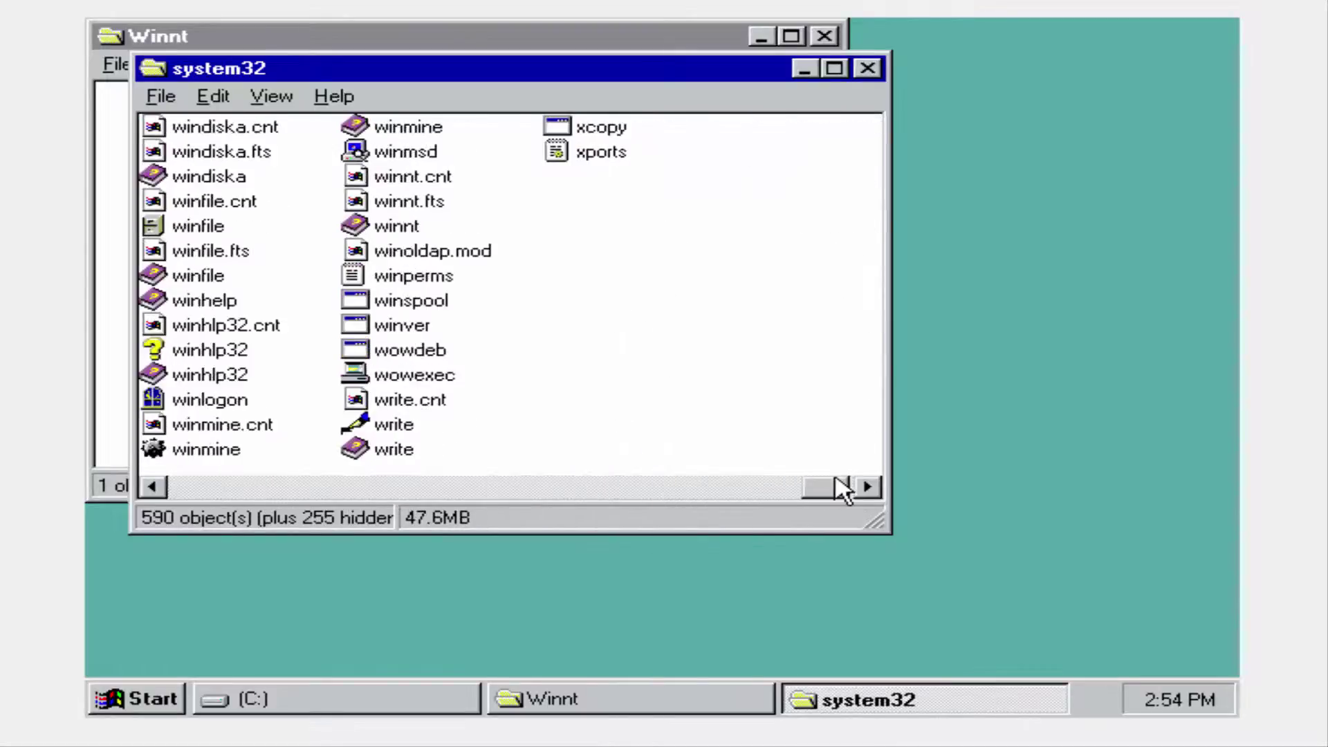
double_click(414, 326)
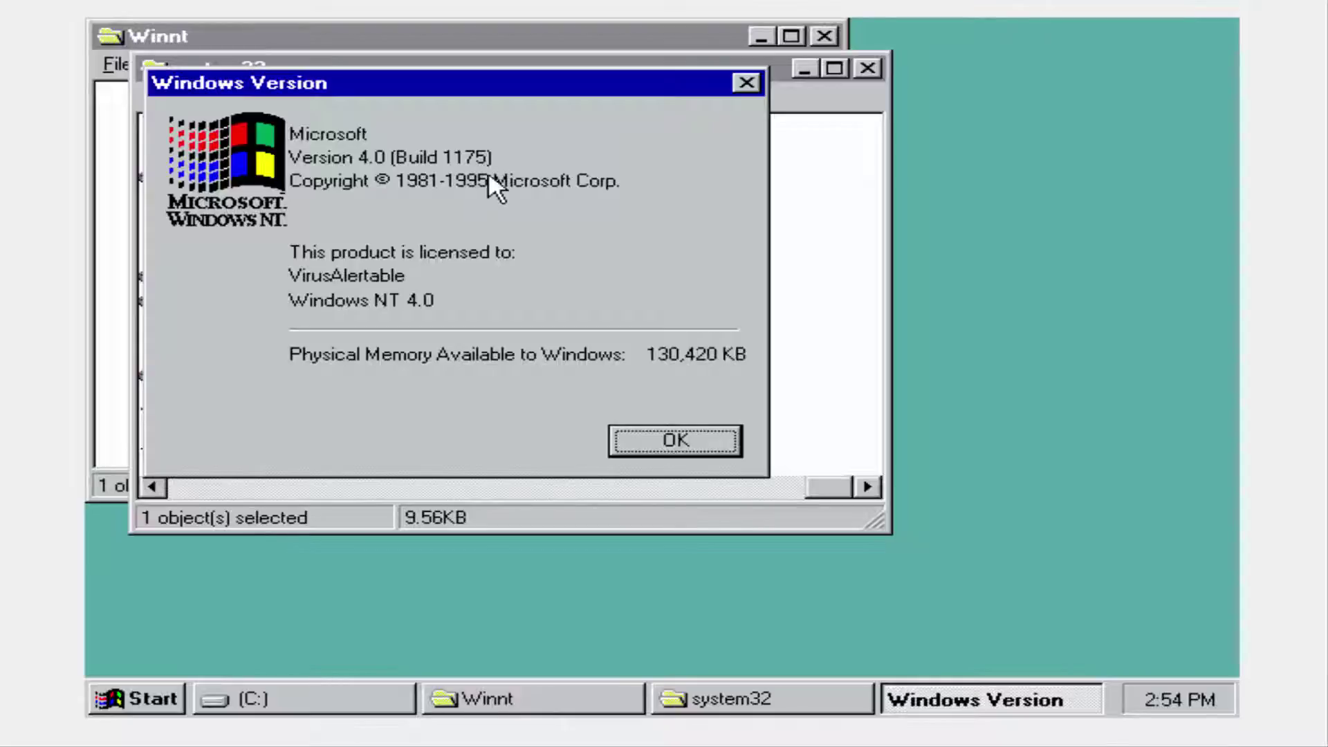
click(651, 437)
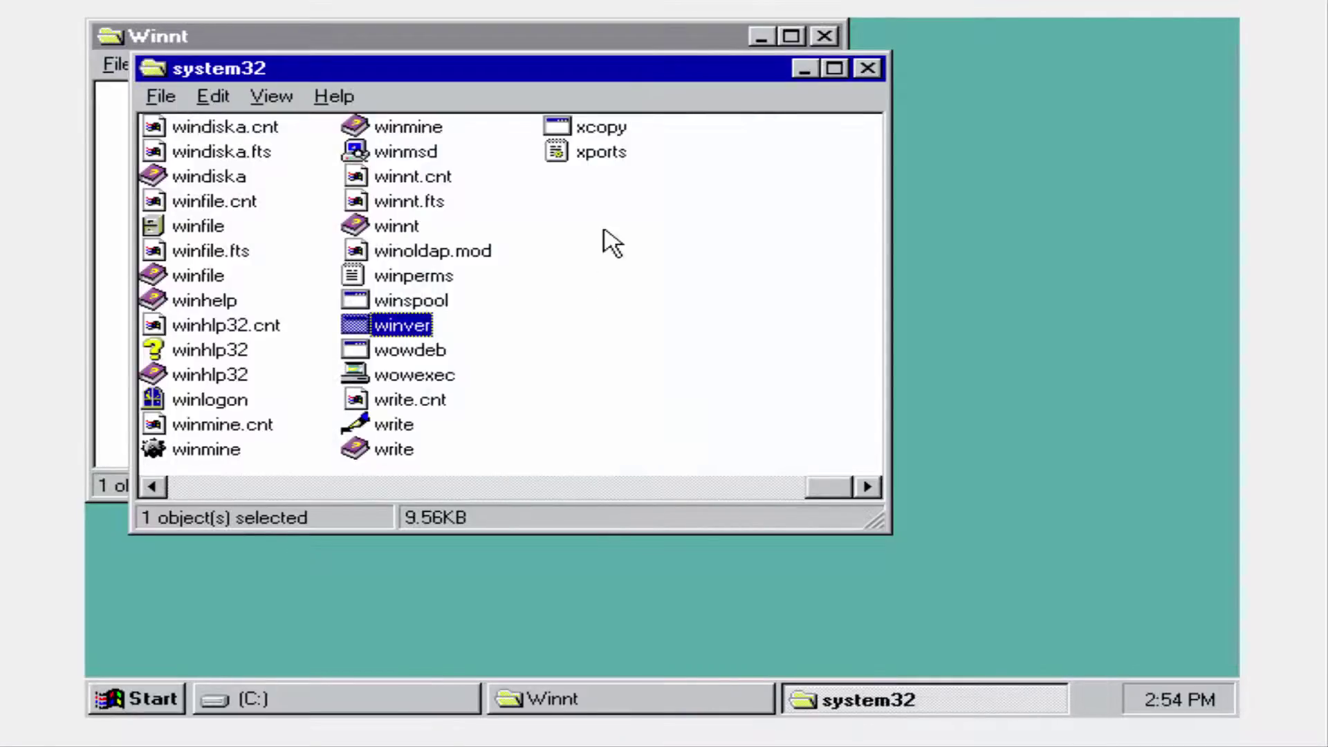
drag(837, 489, 186, 491)
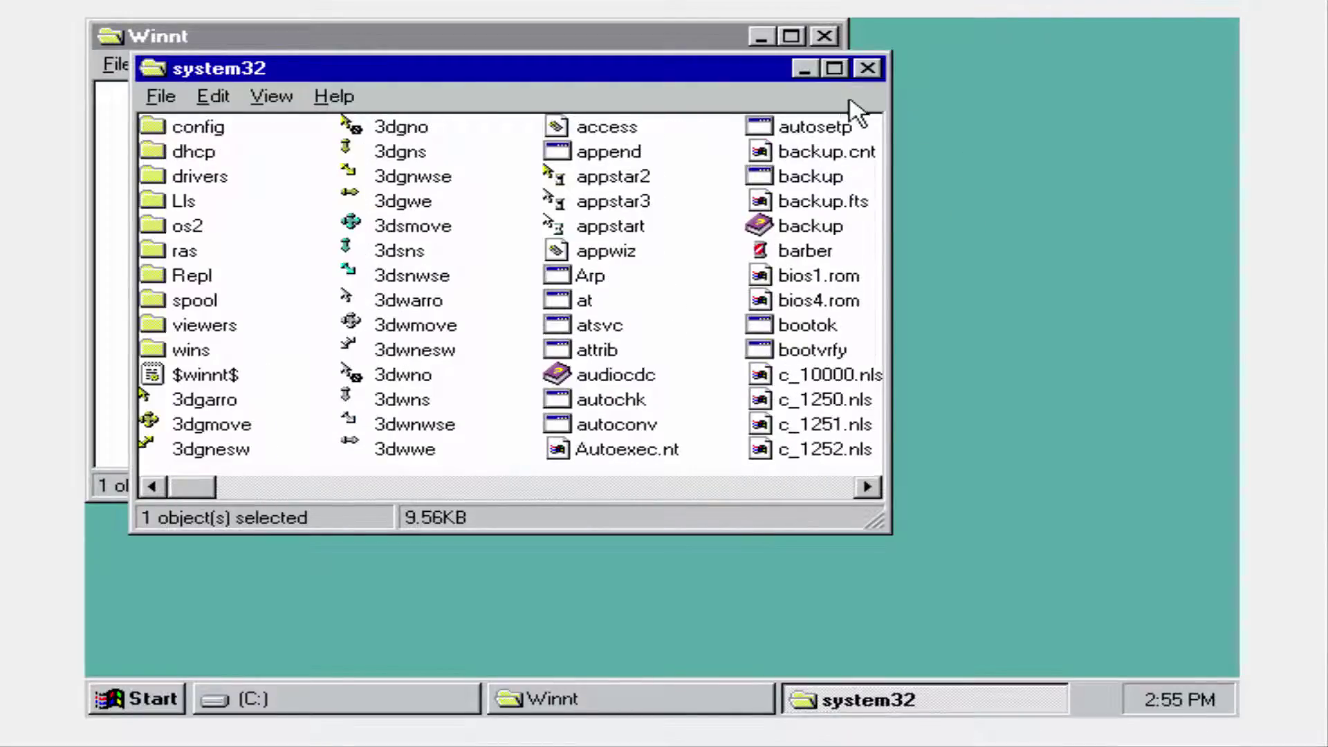
- Close the system32, system, Winnt, Default, Users and drive C: folder windows
click(867, 67)
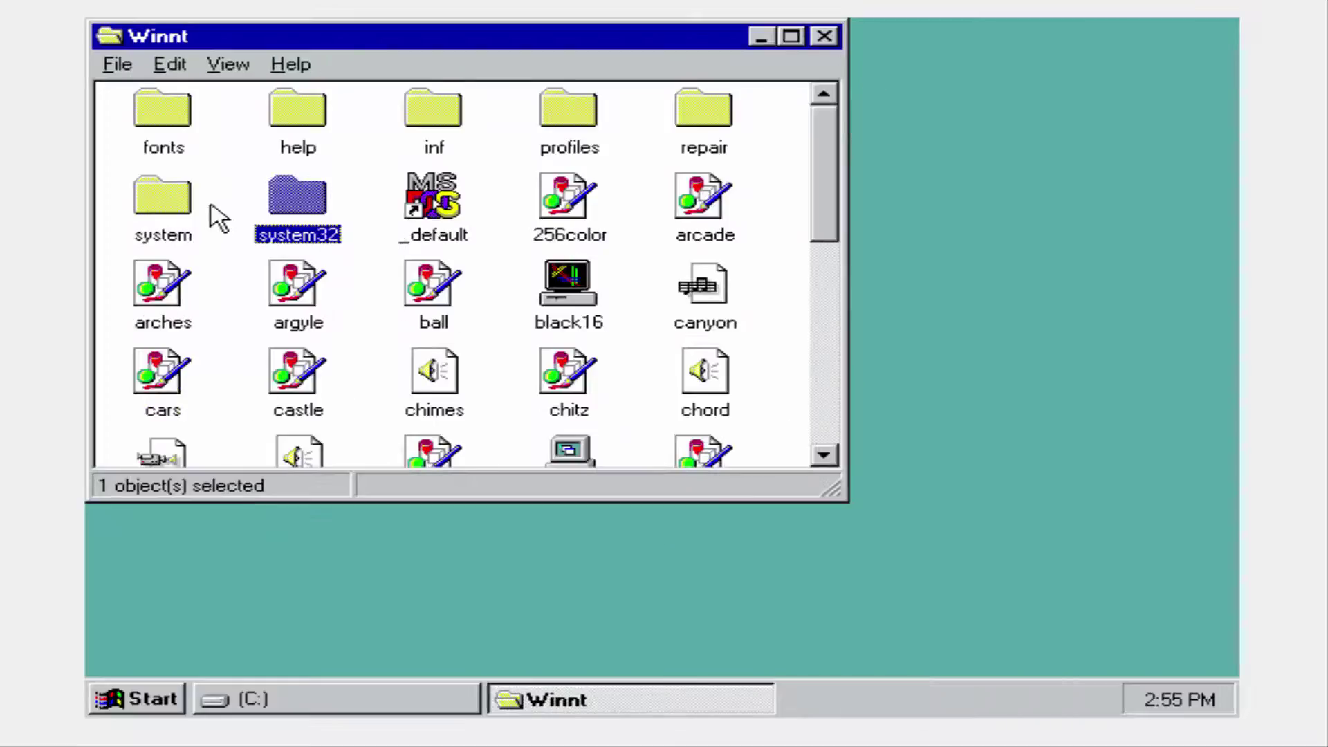
double_click(145, 202)
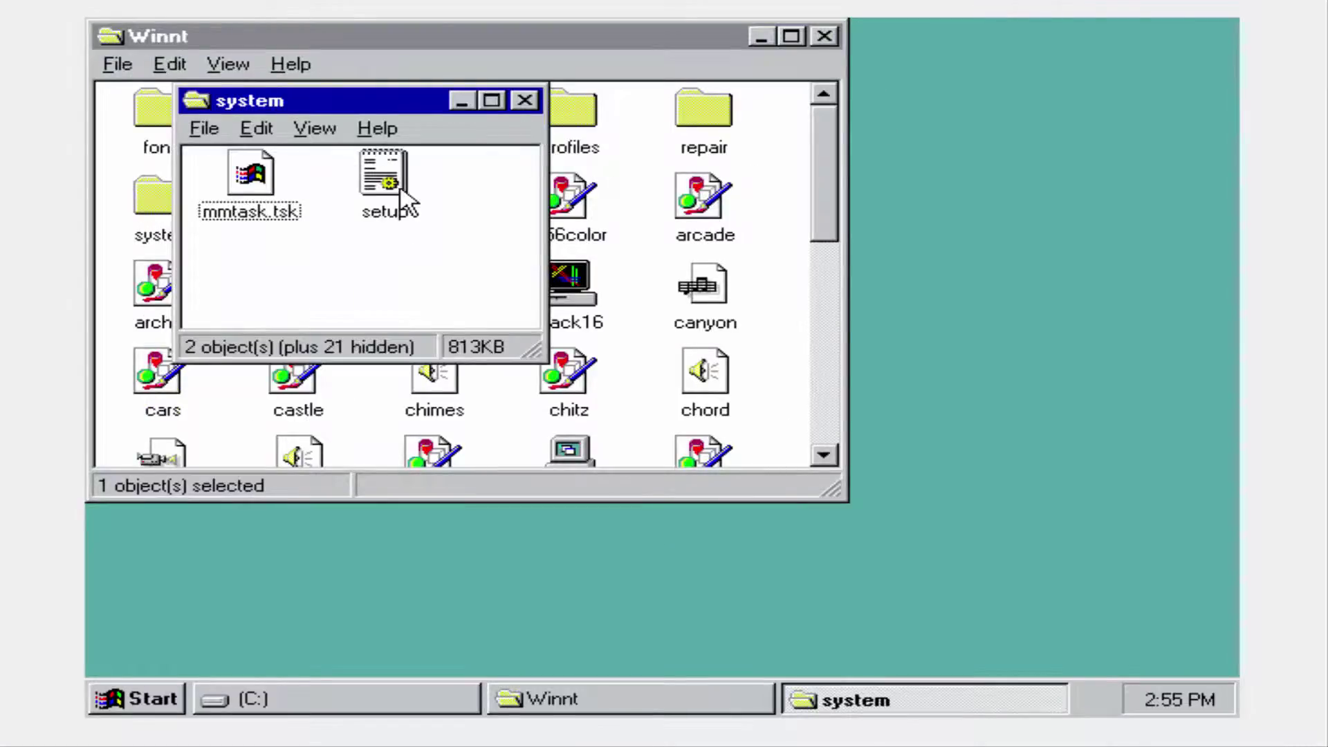
click(526, 102)
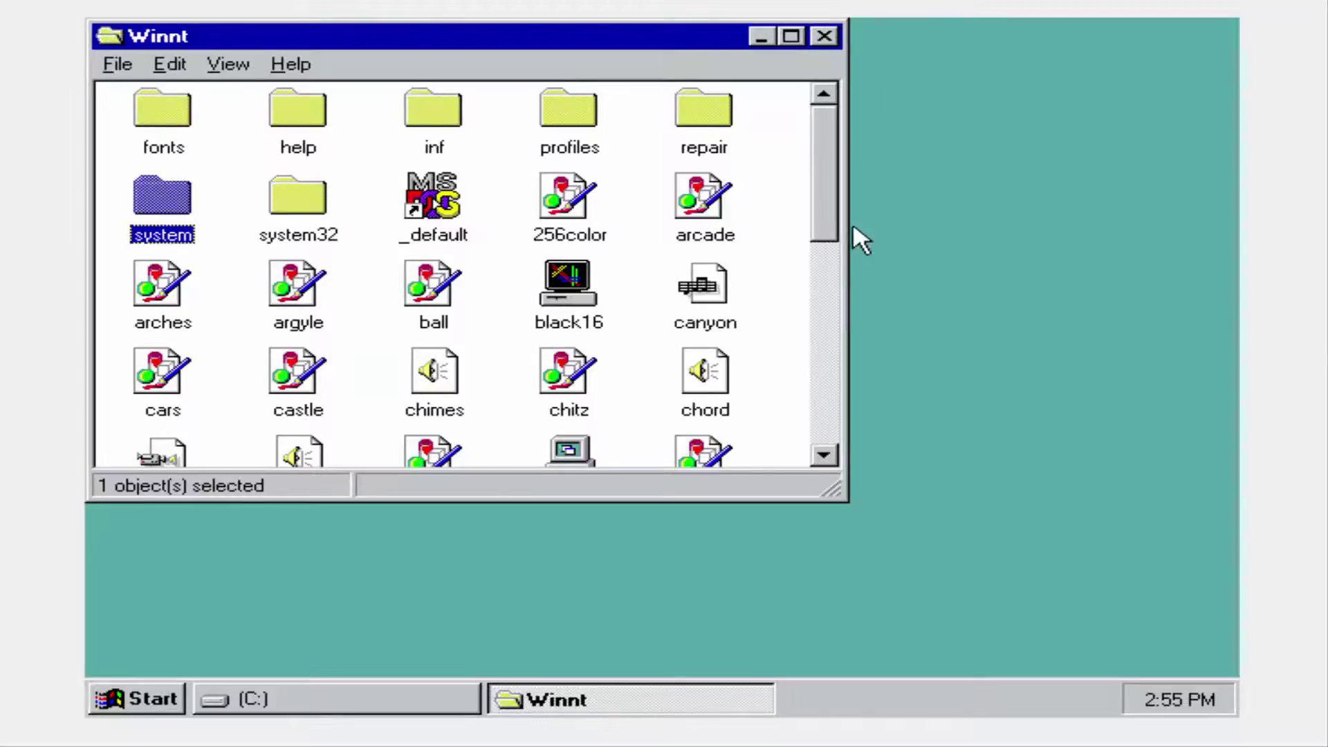
scroll(855, 232, down, 8)
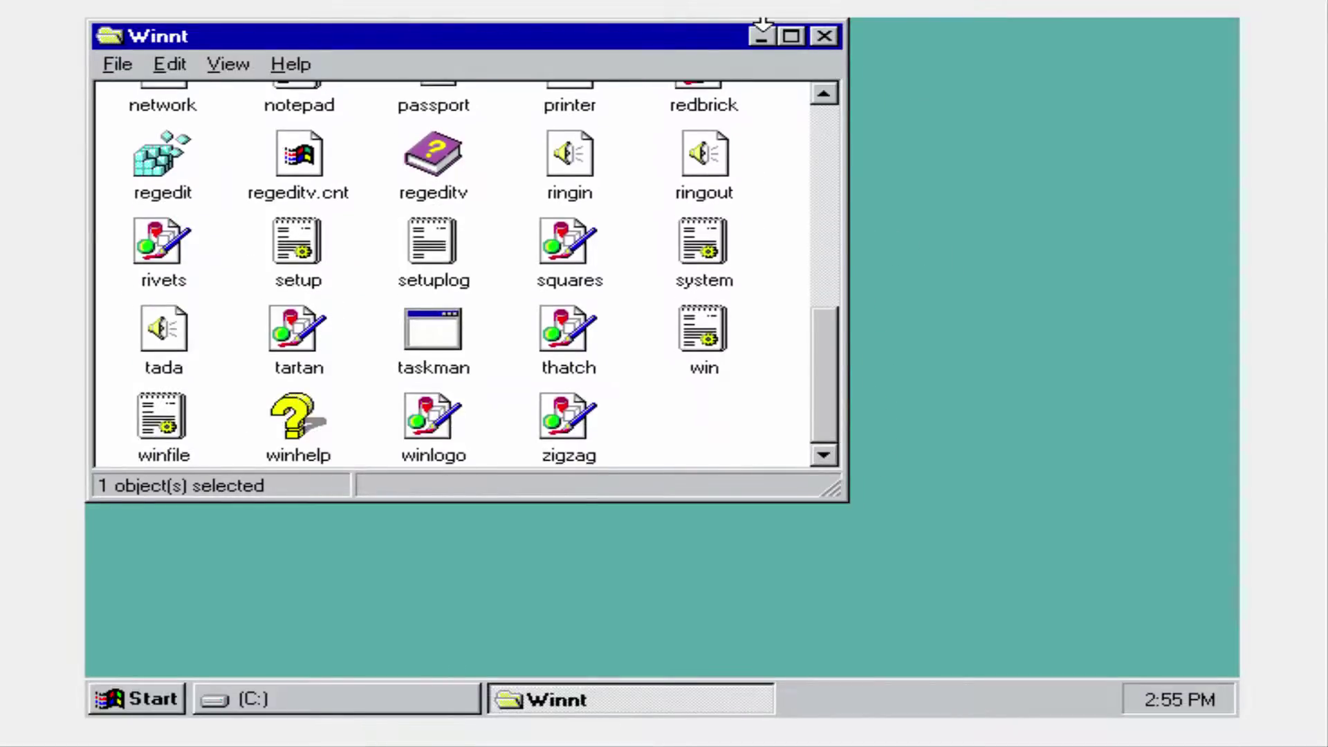
click(824, 35)
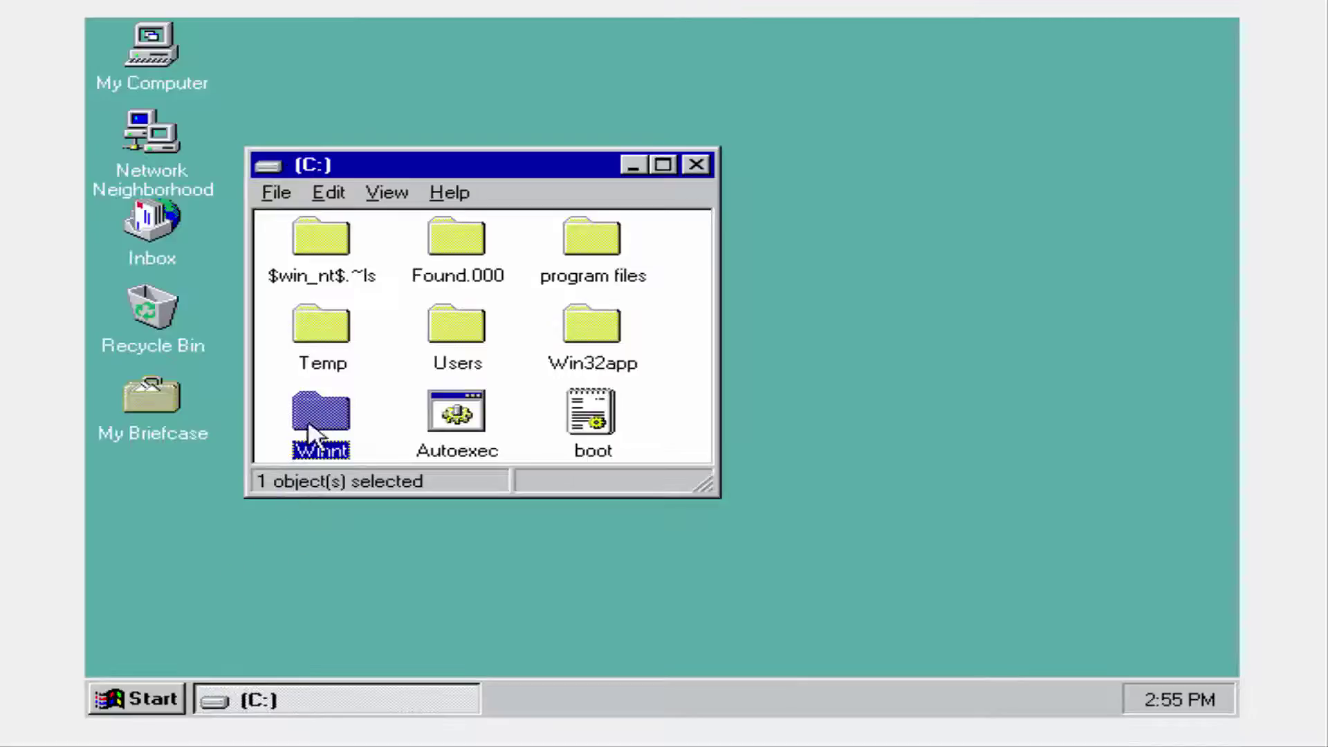
double_click(446, 341)
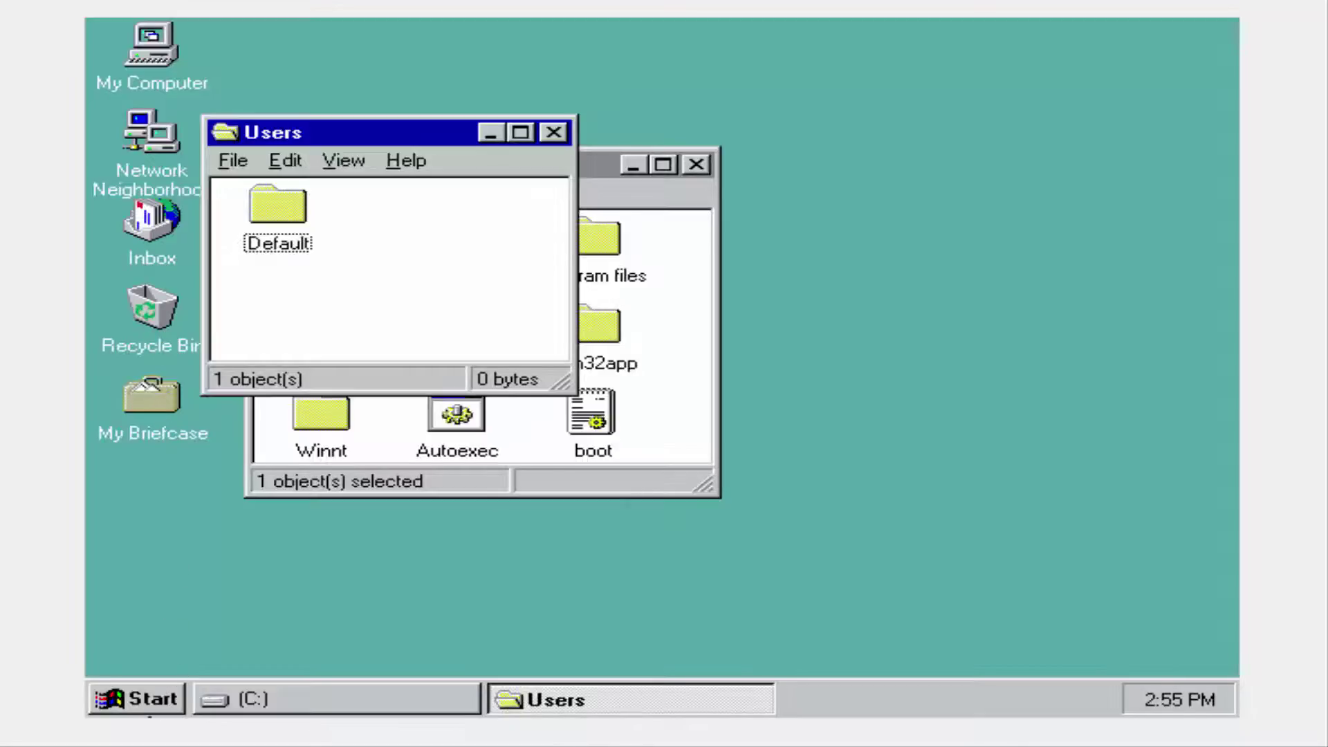
double_click(239, 200)
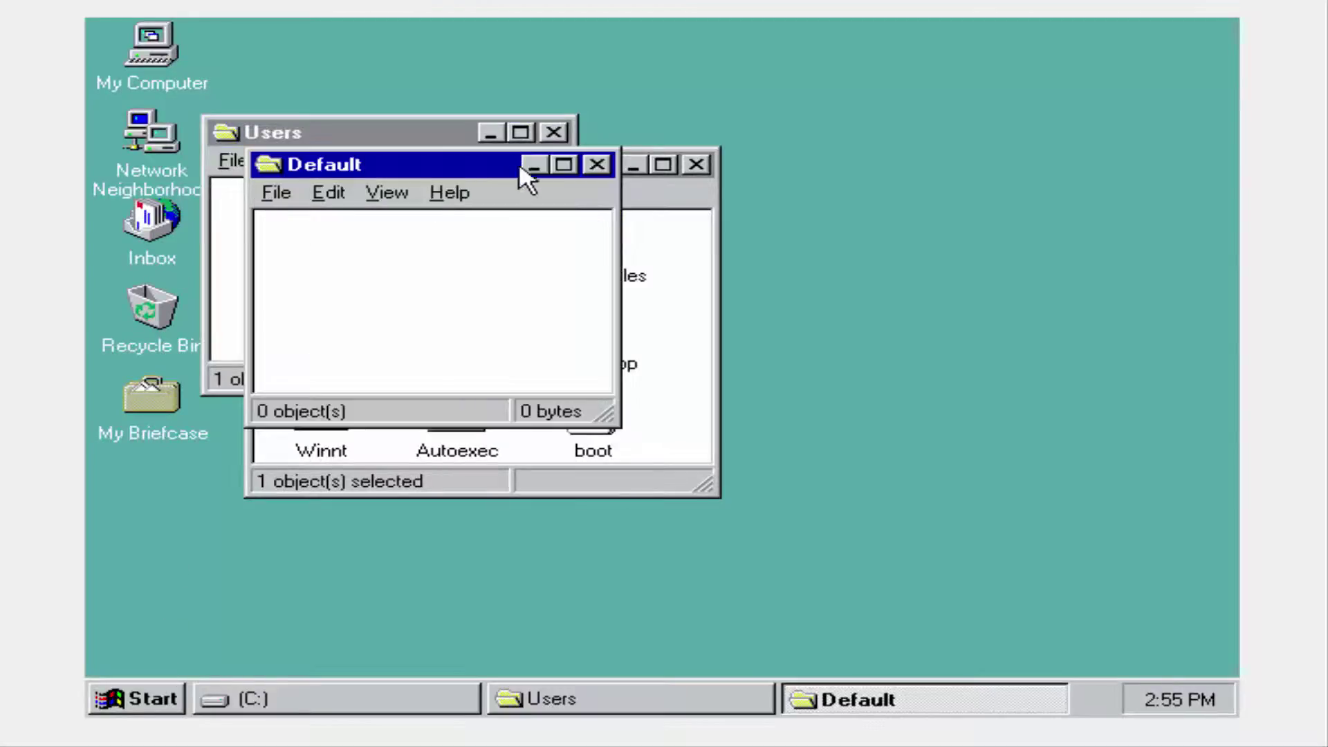
click(592, 163)
click(562, 134)
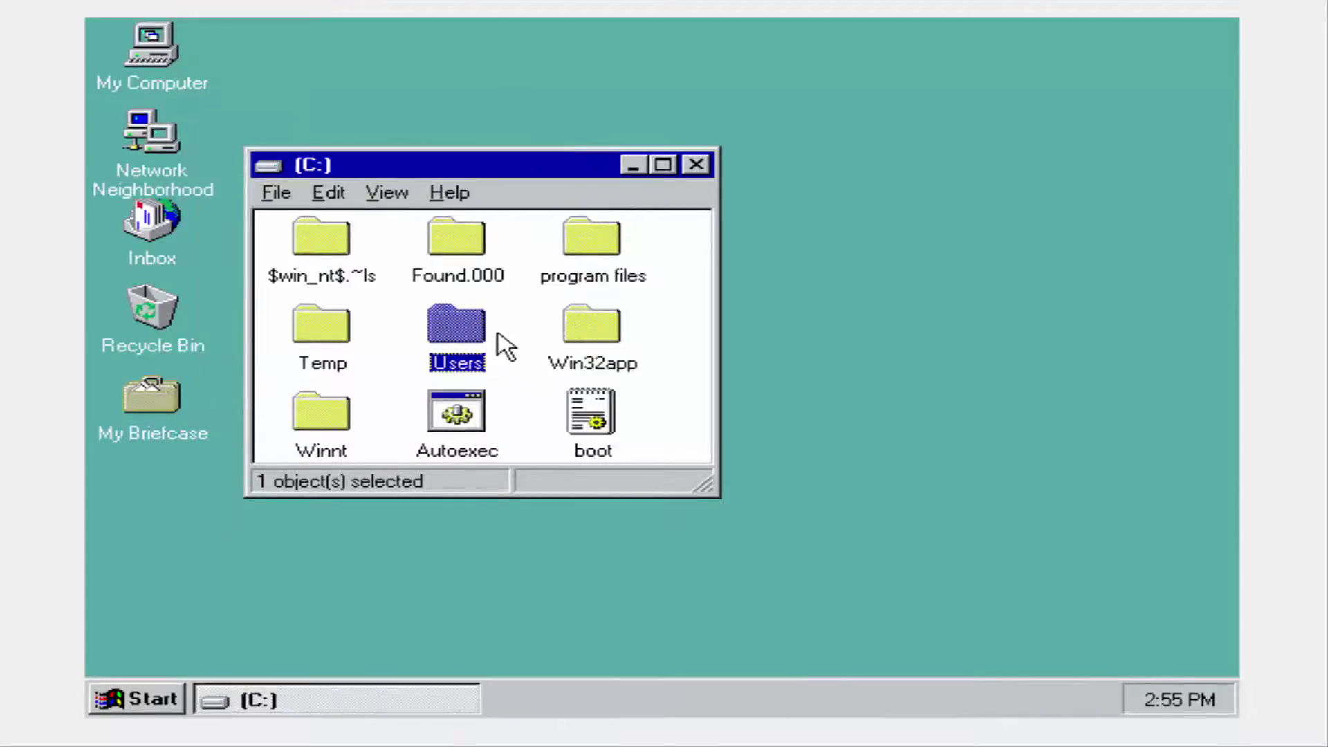
click(696, 165)
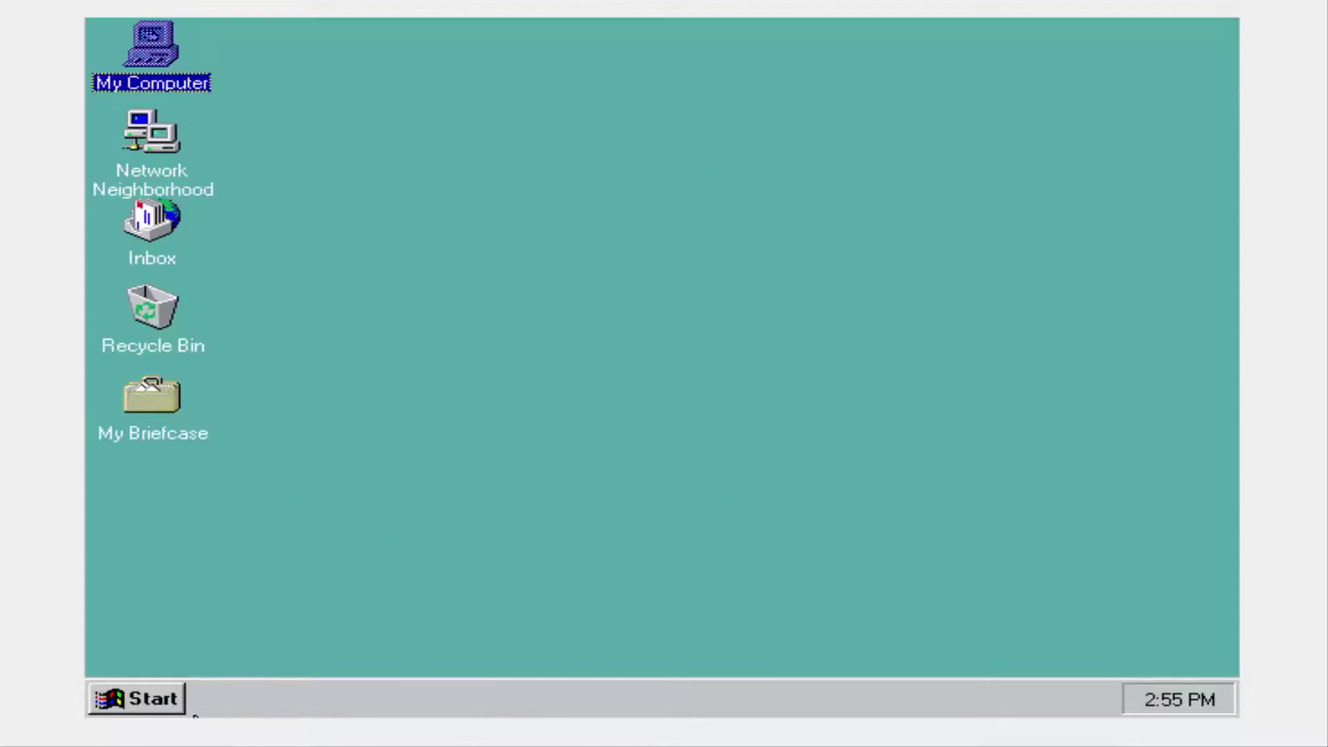
- Open Control Panel from Start > Settings
click(181, 706)
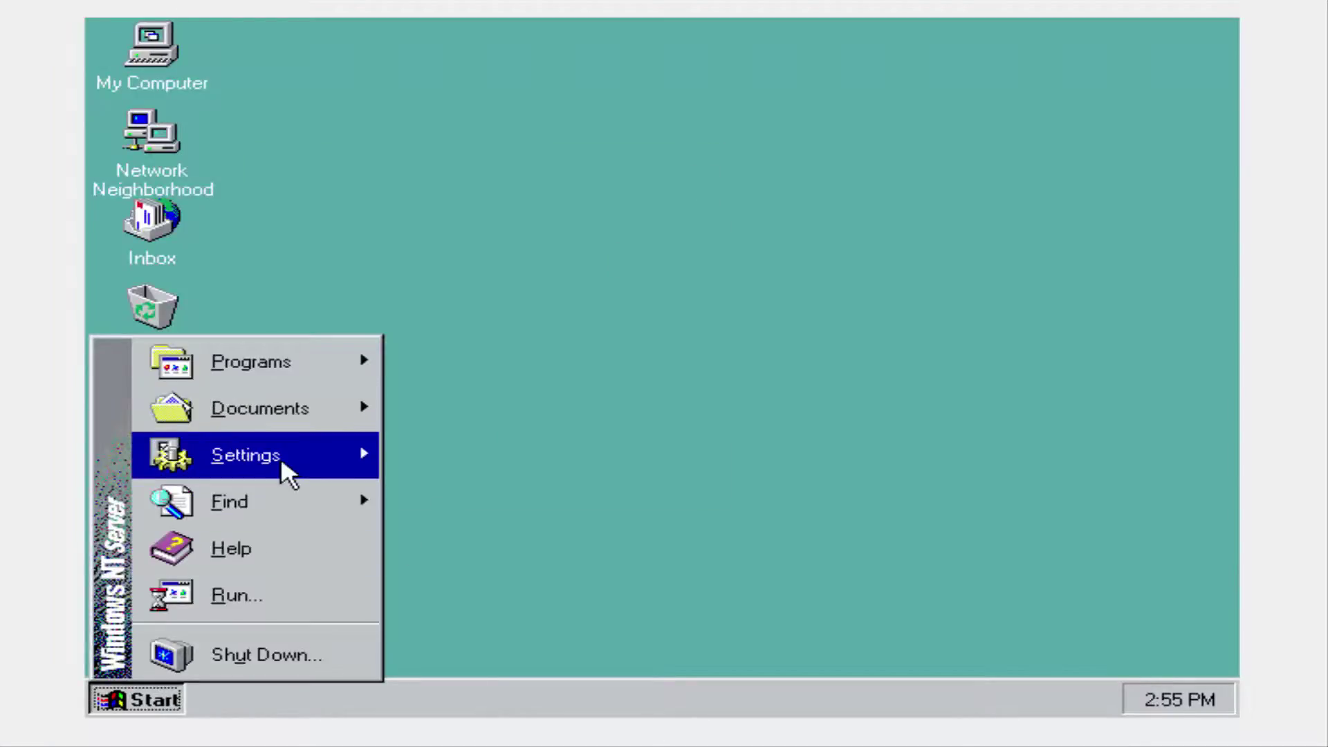
mouse_move(284, 455)
click(574, 451)
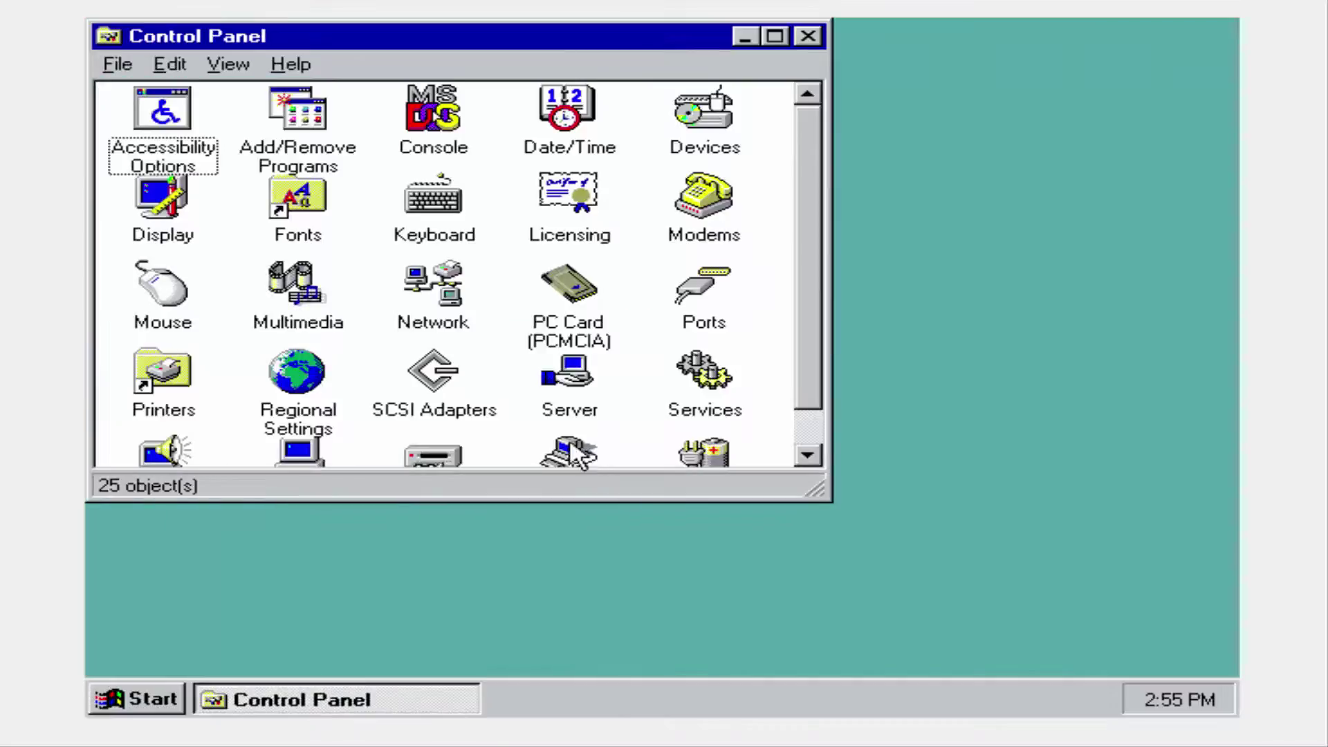
drag(816, 287, 803, 356)
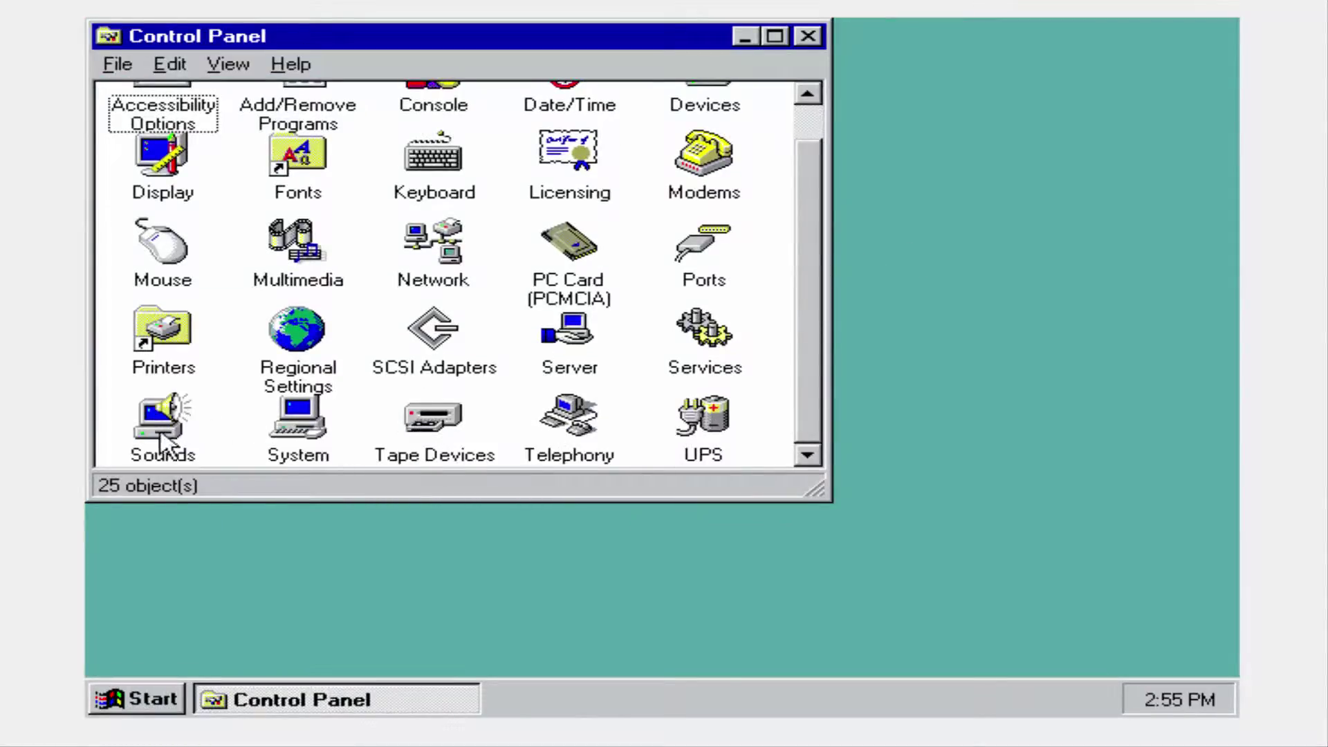
double_click(313, 450)
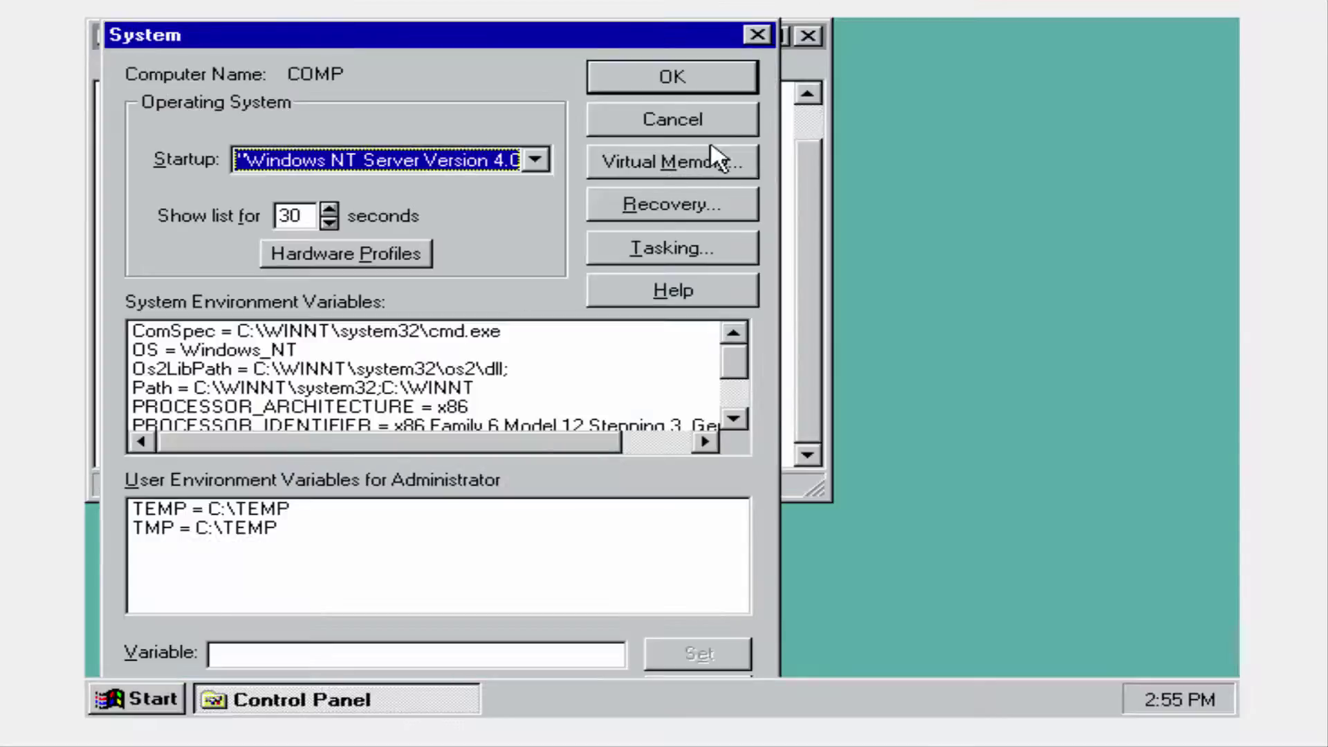
click(757, 34)
click(744, 38)
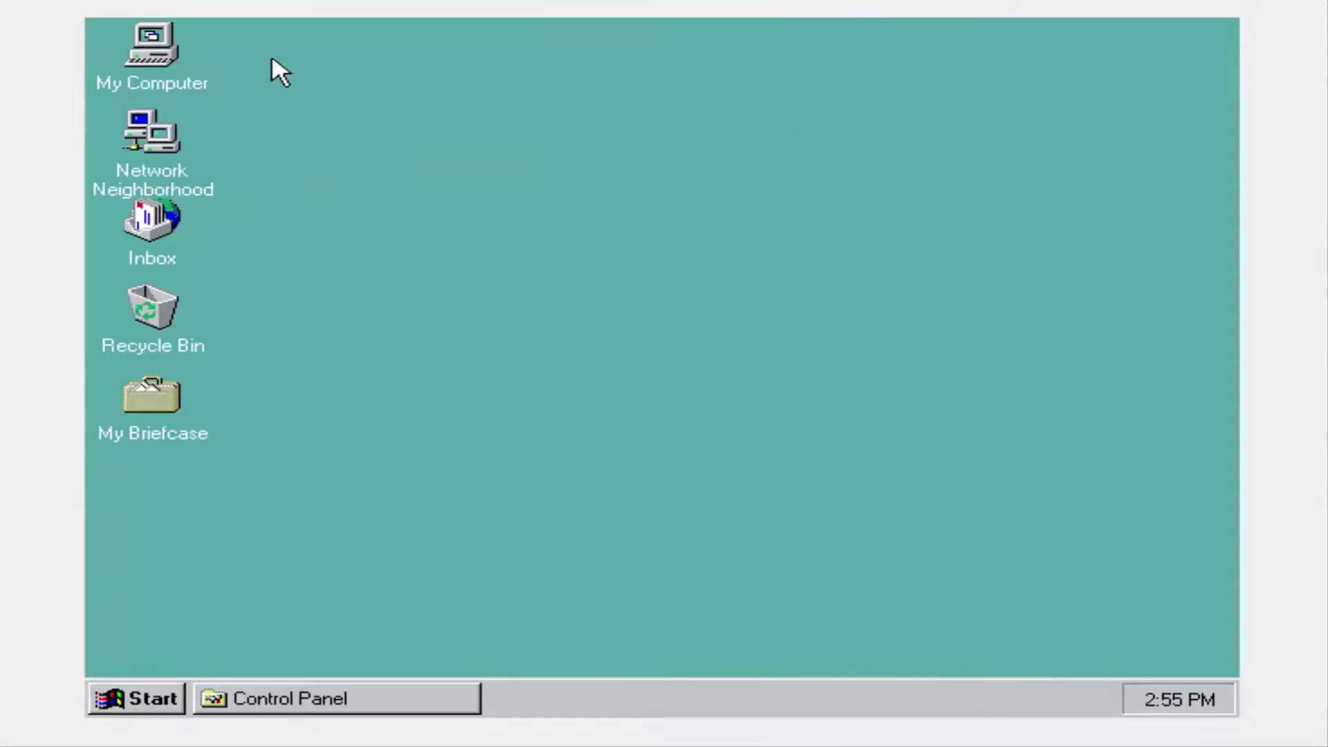
right_click(174, 55)
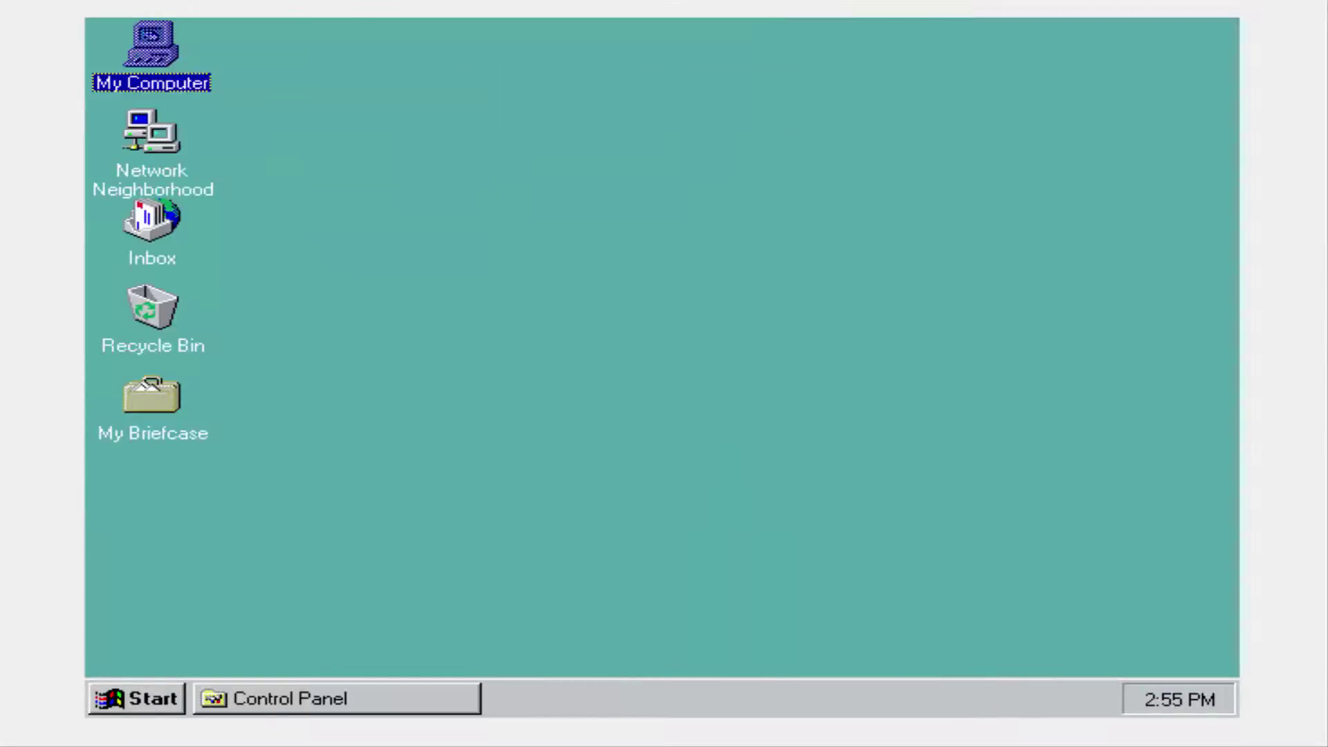
click(251, 284)
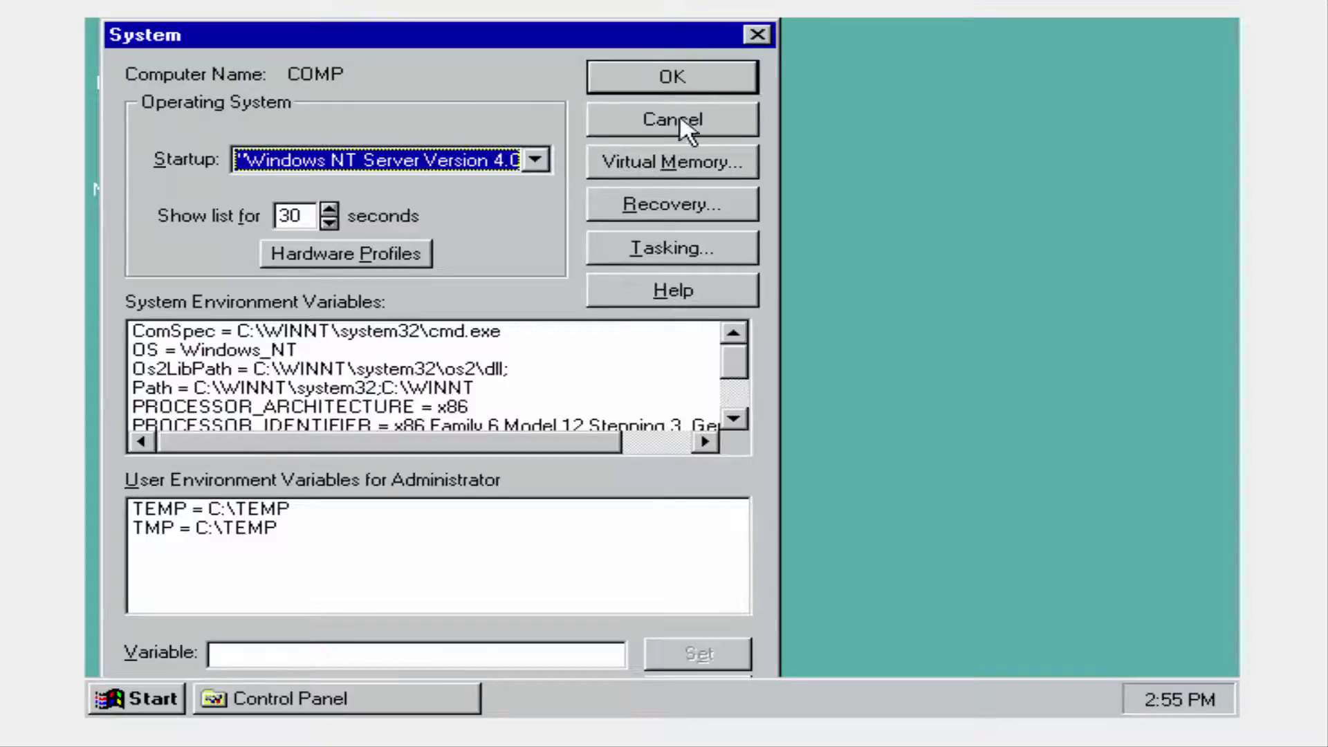
click(681, 79)
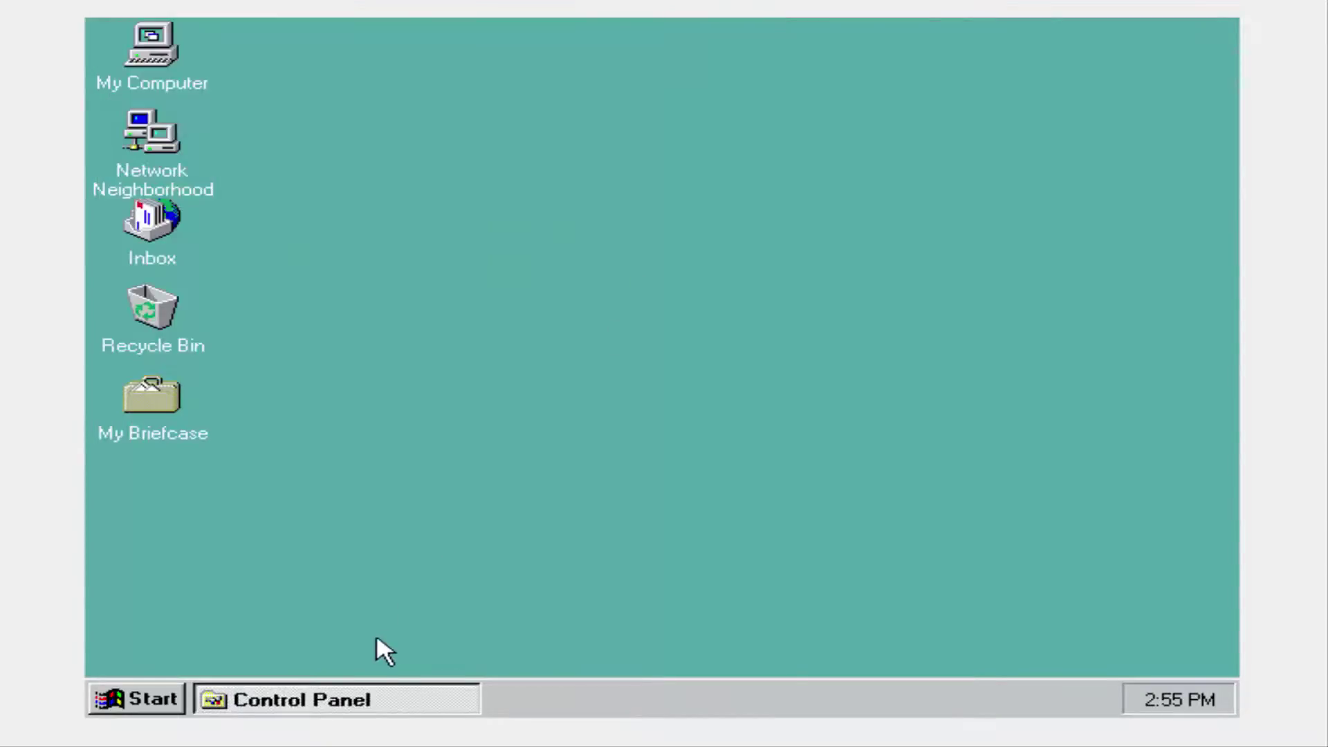
- Review the Display Properties Appearance, Plus!, Settings and Screen Saver tabs, then close it
click(346, 697)
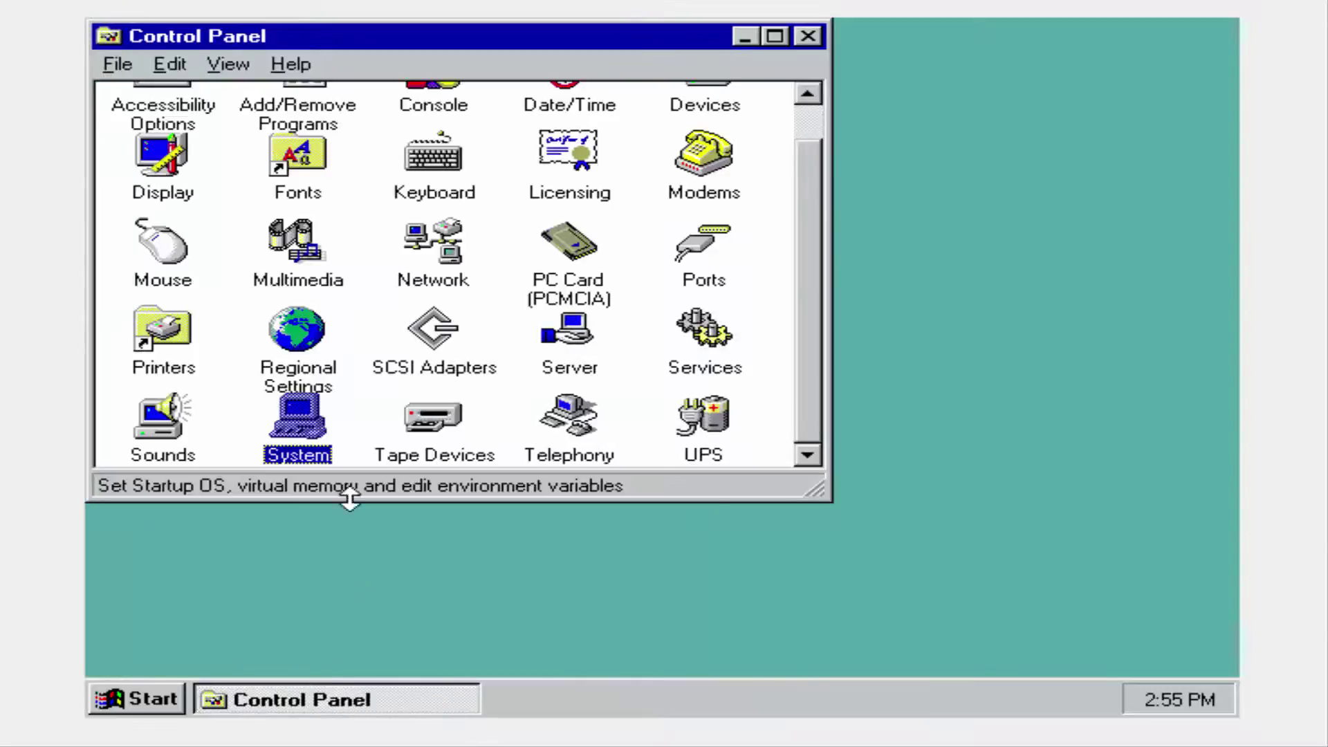
drag(801, 380, 801, 330)
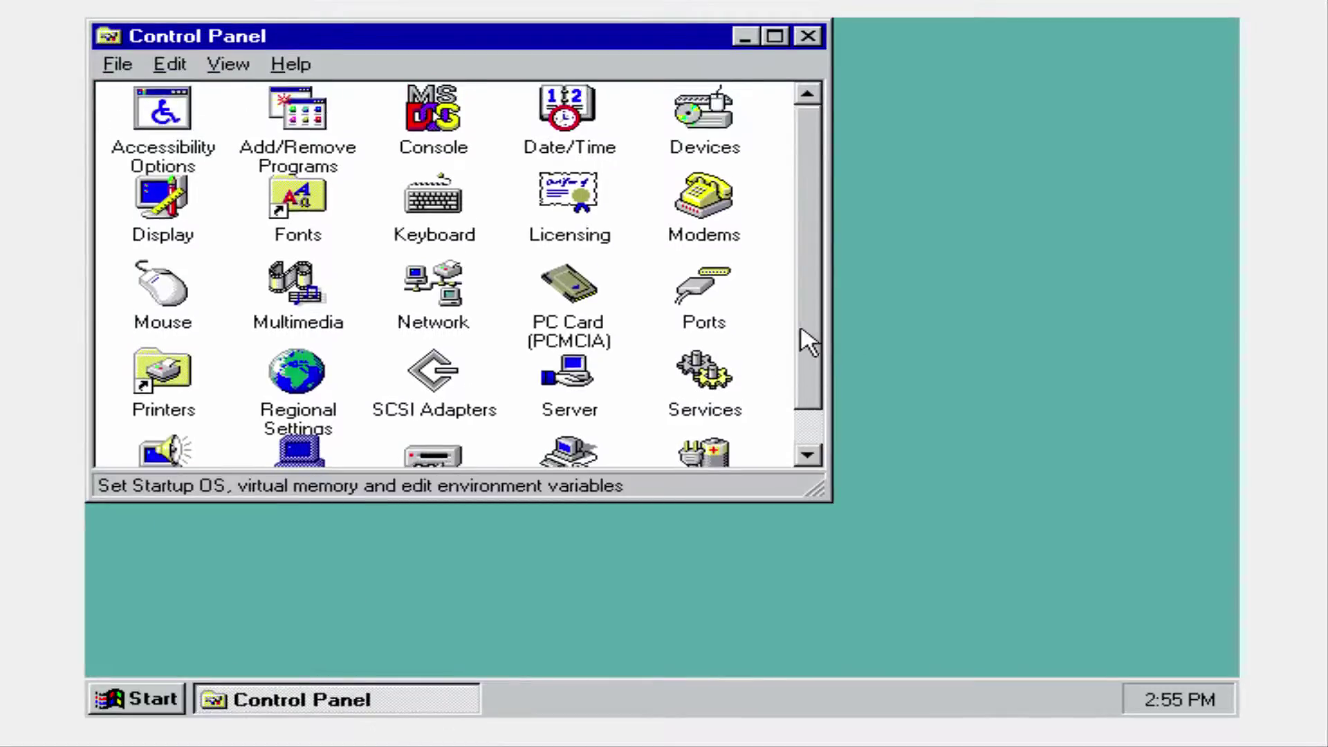
double_click(188, 187)
click(457, 79)
click(553, 76)
click(657, 76)
click(308, 76)
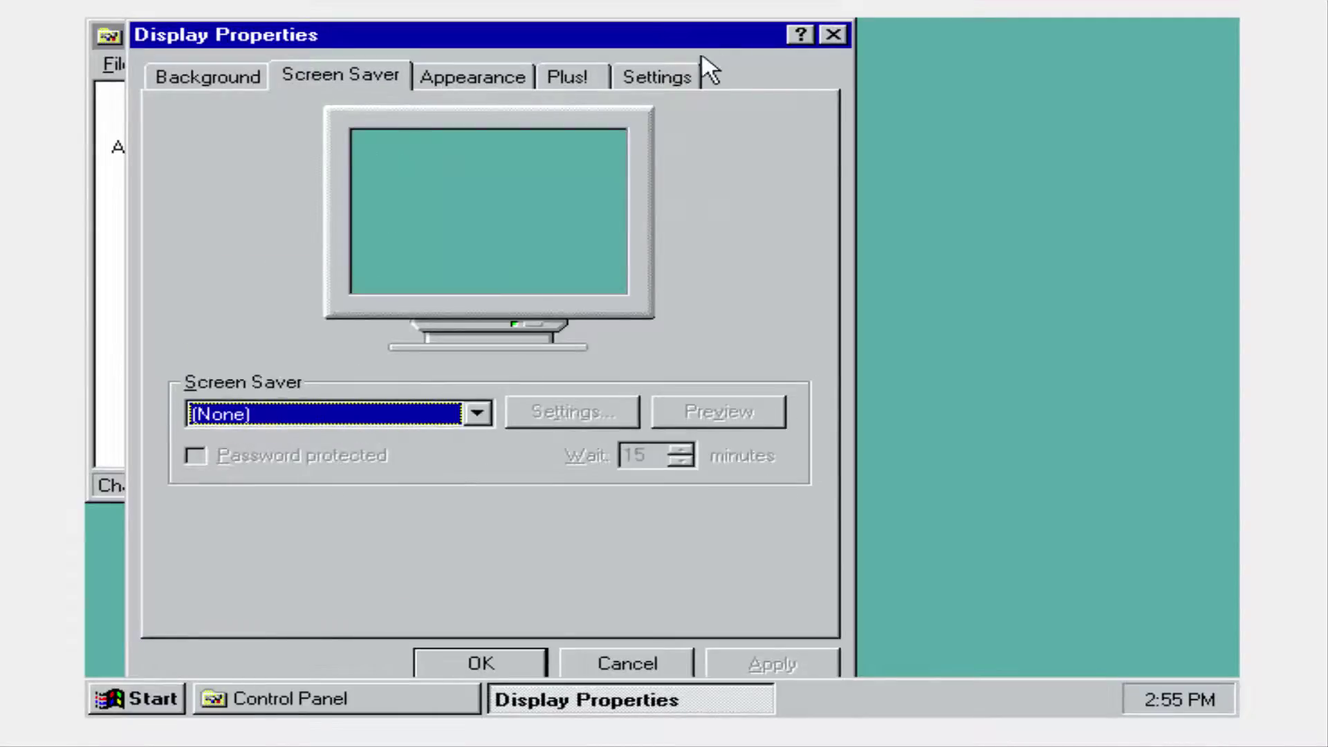
click(834, 35)
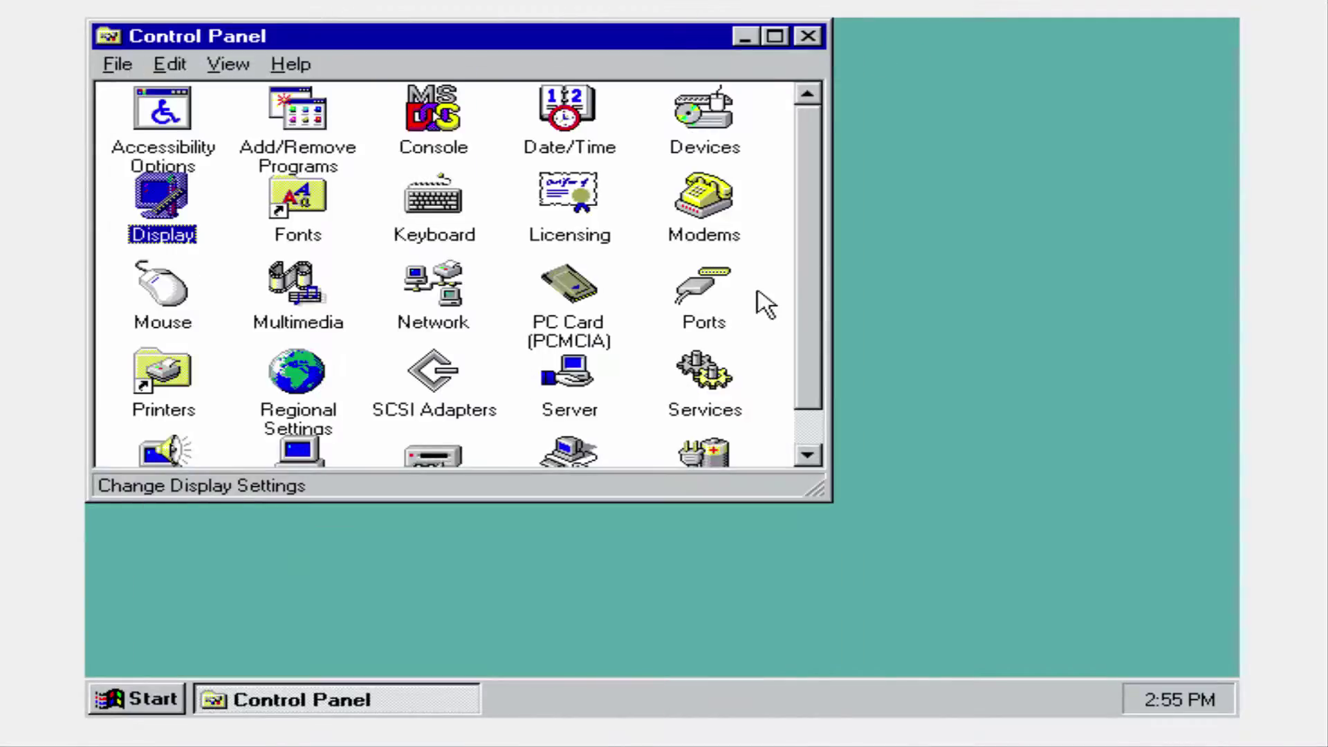
- Open the Server applet's usage summary and accept it with OK
double_click(585, 374)
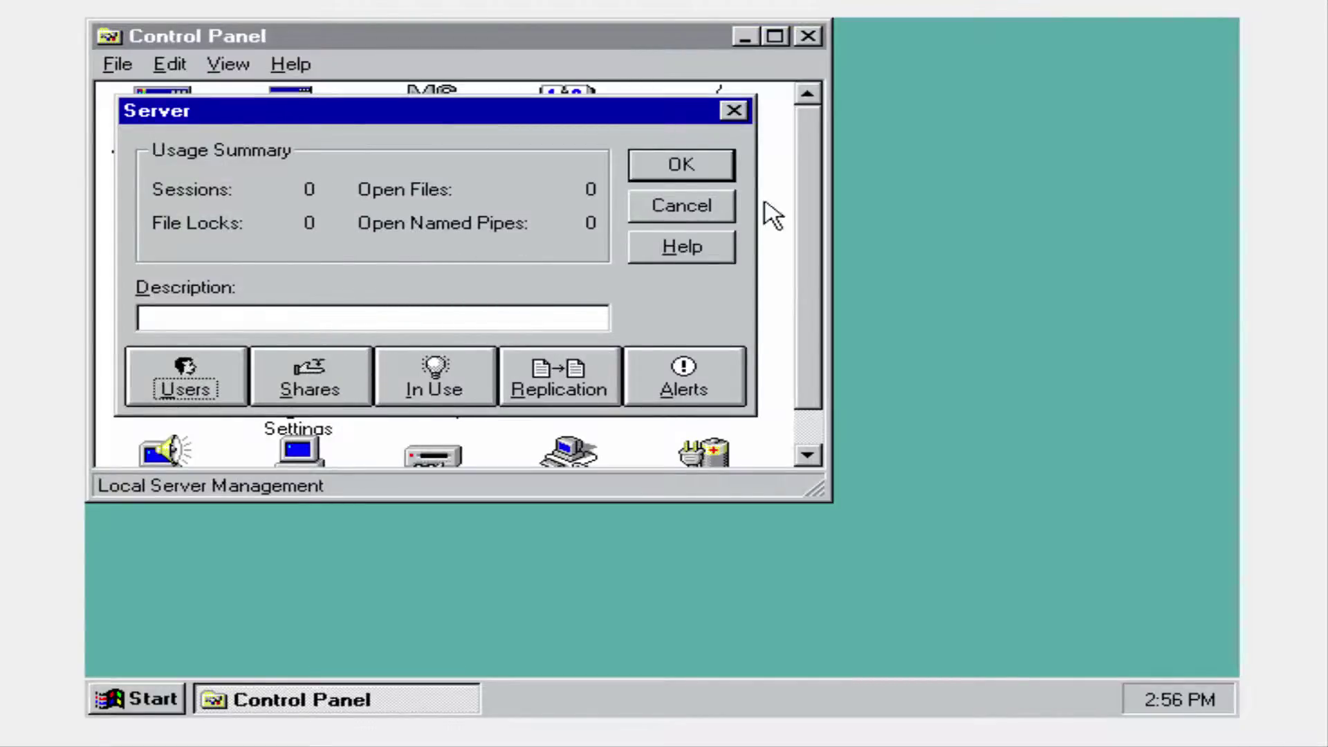
click(705, 173)
drag(807, 243, 806, 315)
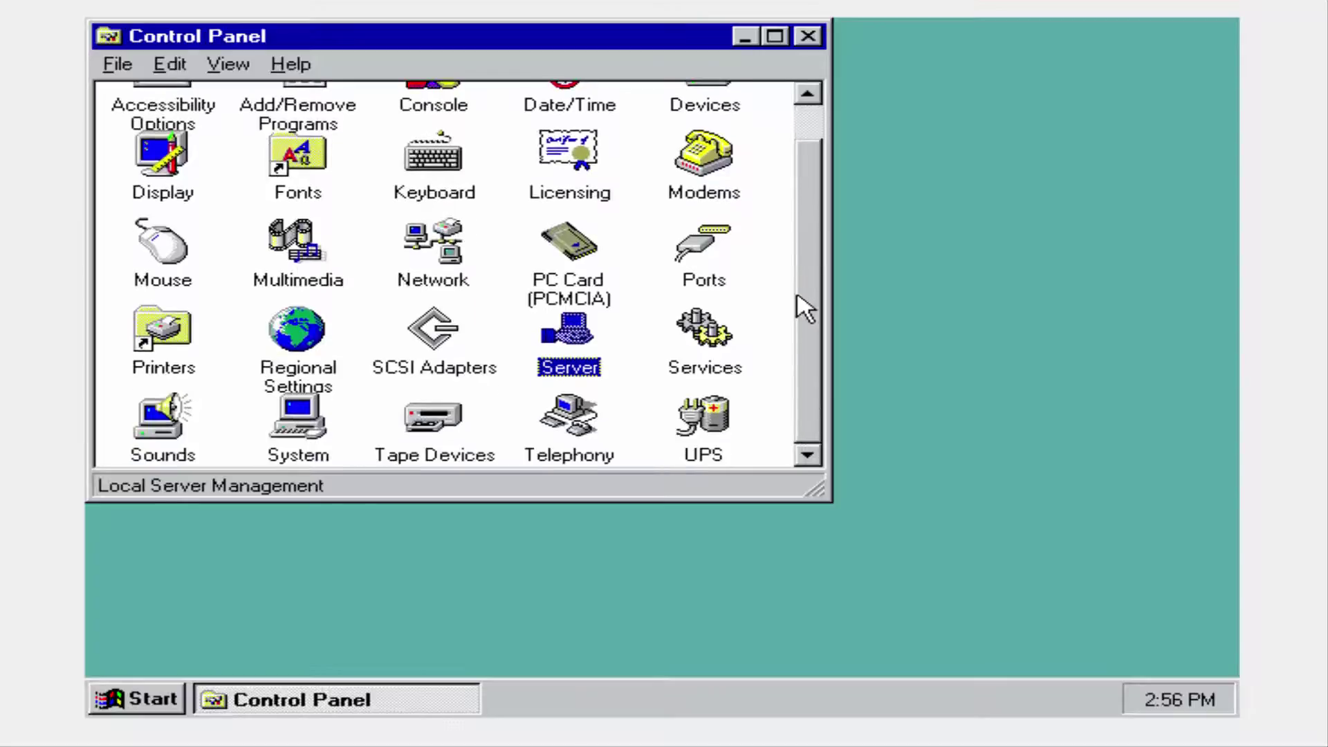
- Check Network's Protocols, Services, Identification and Bindings tabs, then close Network settings
double_click(409, 251)
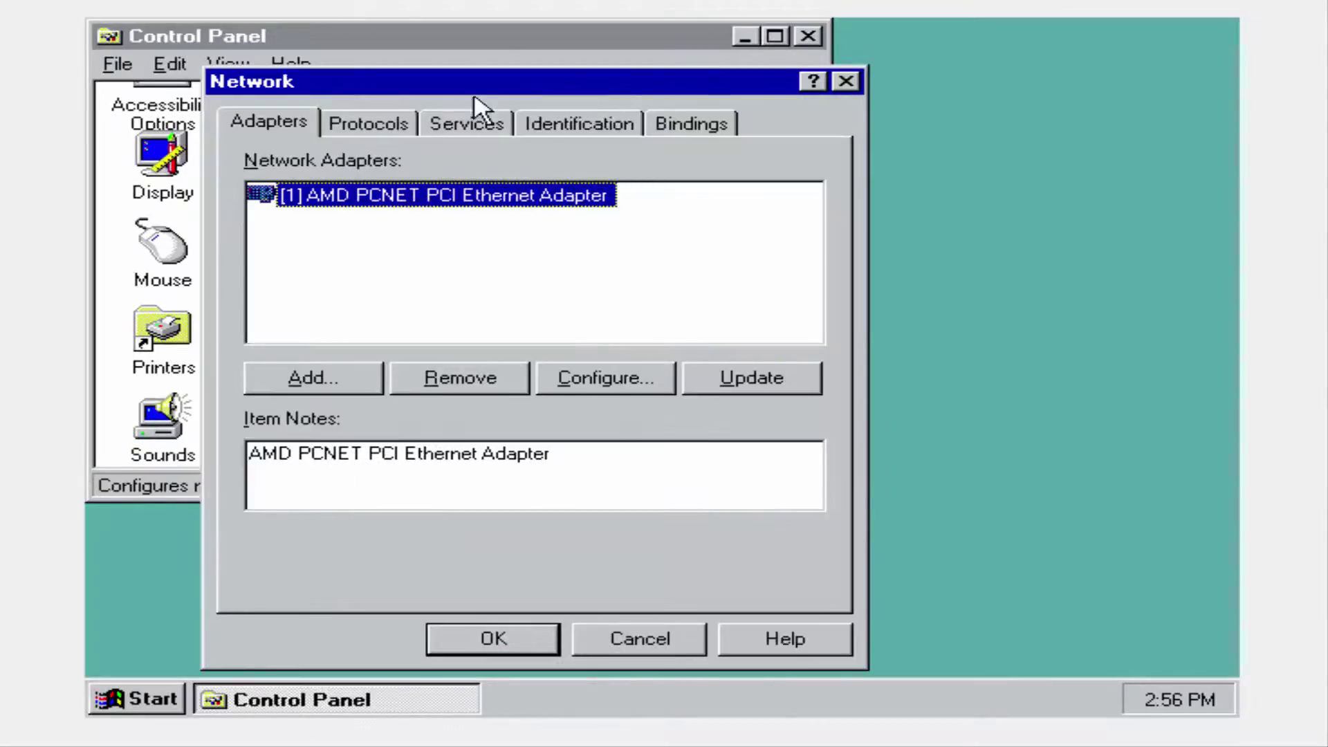
click(404, 126)
click(488, 129)
click(626, 128)
click(668, 129)
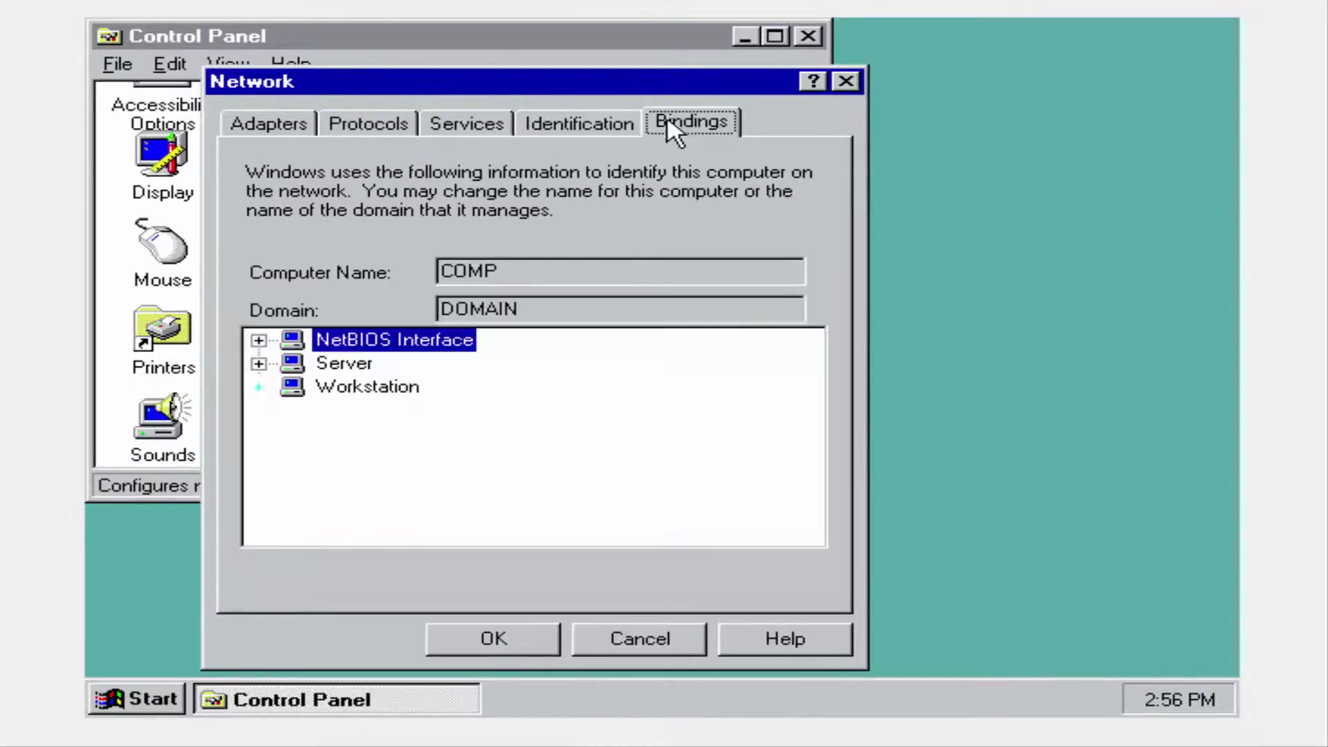
click(451, 642)
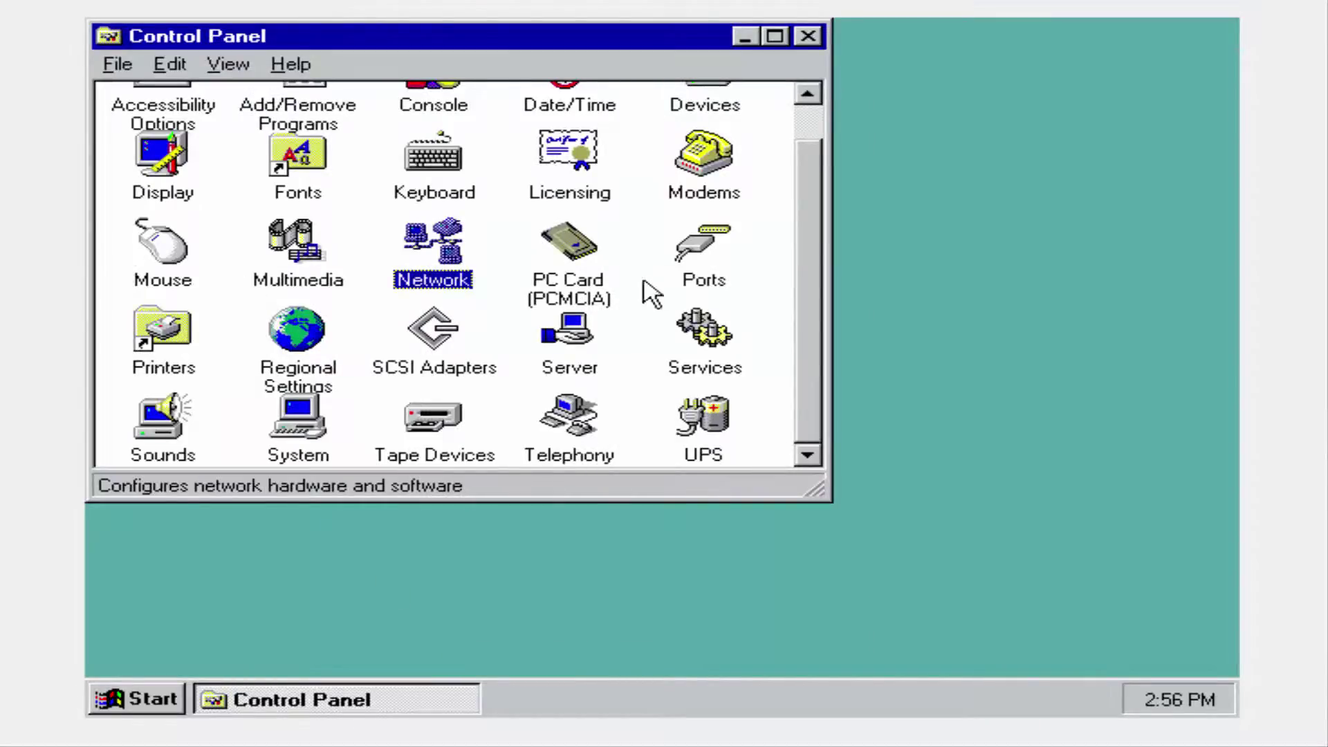
- Open Mouse Properties and test the double-click speed three times
double_click(136, 278)
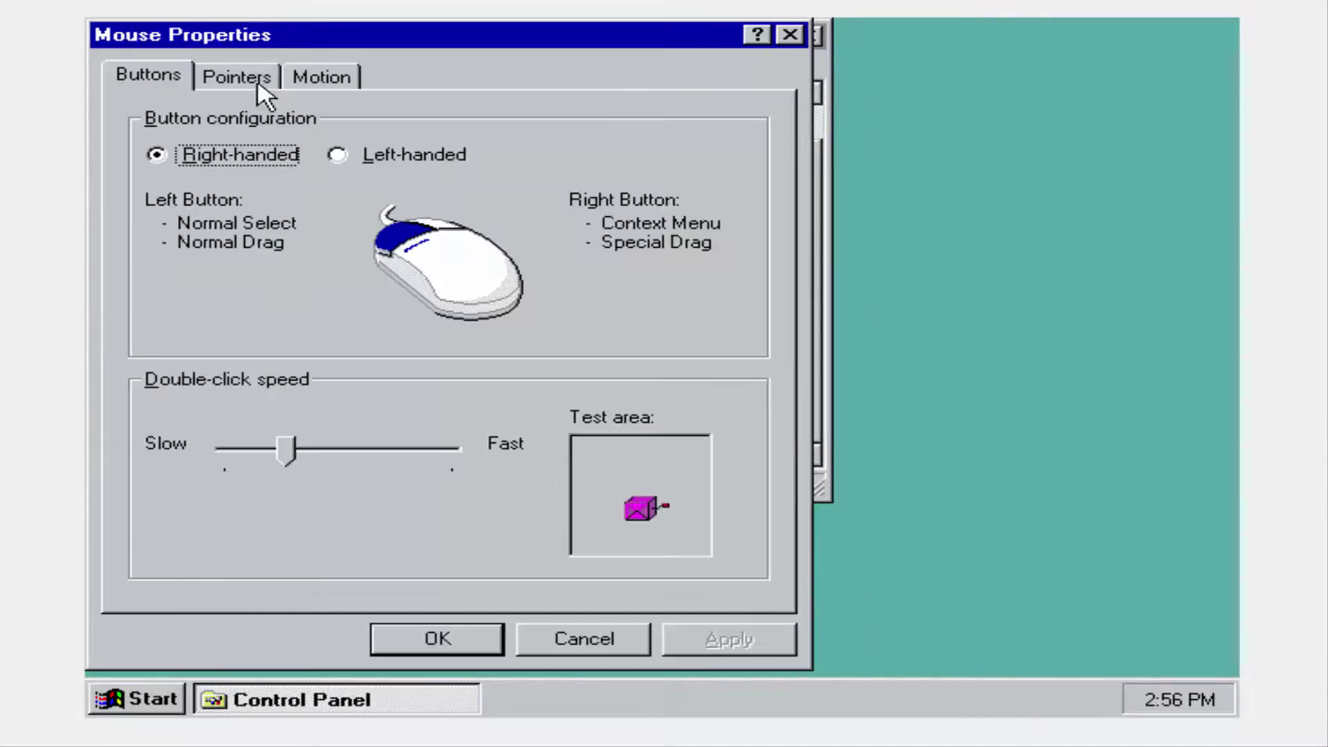
double_click(659, 513)
double_click(650, 512)
double_click(648, 514)
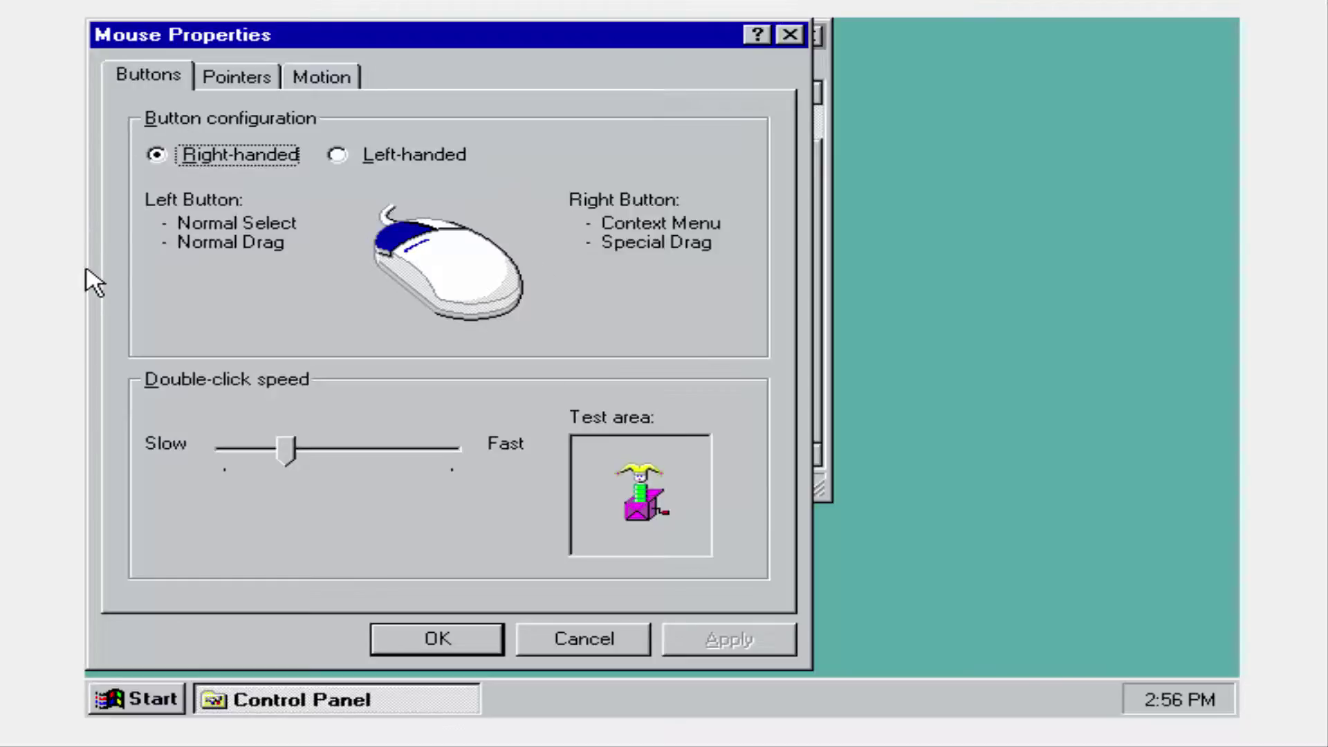
- Pick the Dinosaur pointer scheme, dismissing the cross.cur, banana.ani and 3dgwe.cur file errors
click(240, 77)
click(353, 78)
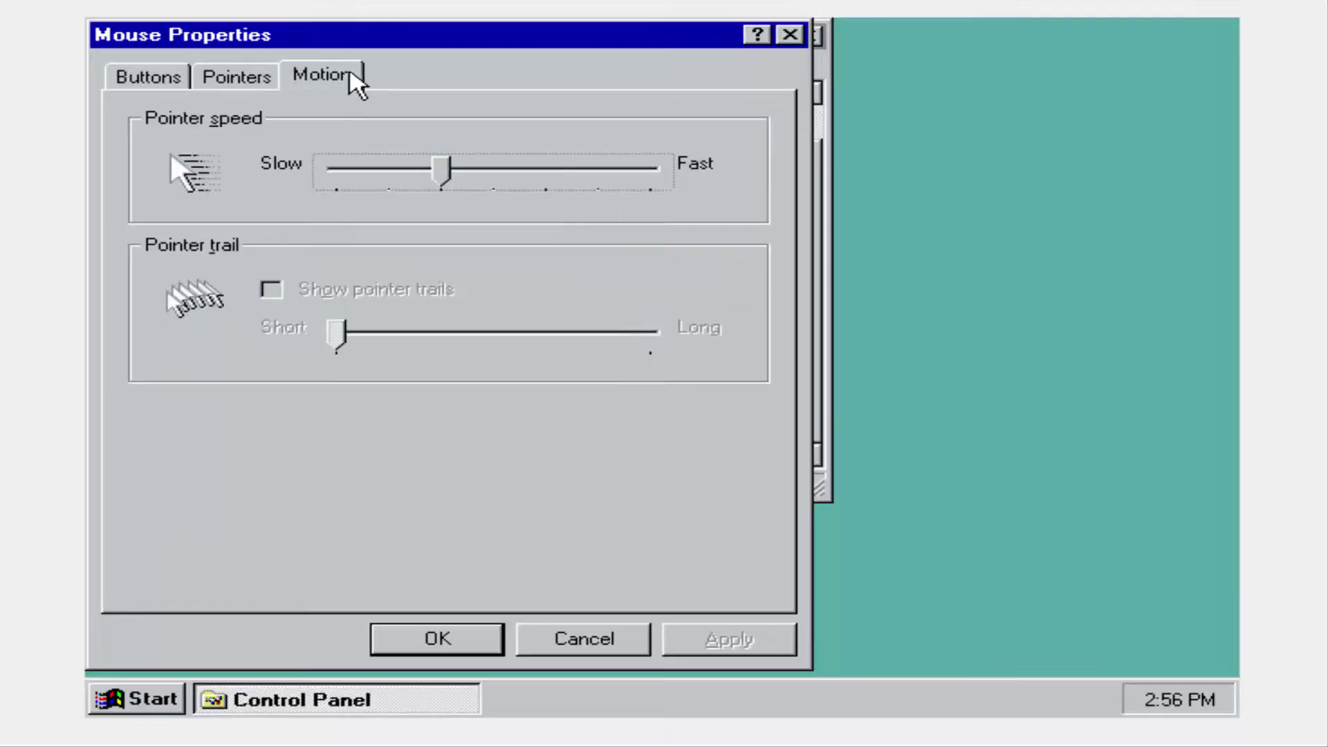
click(280, 77)
click(260, 159)
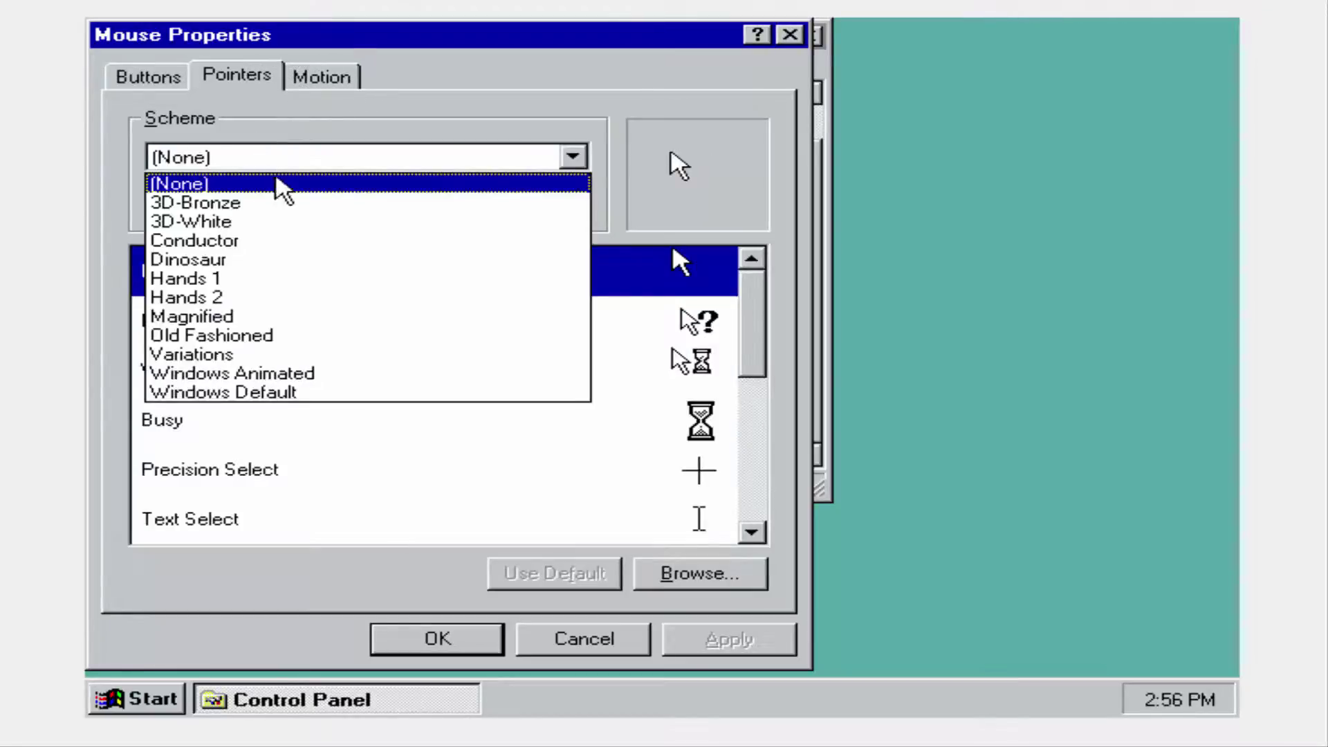
click(255, 261)
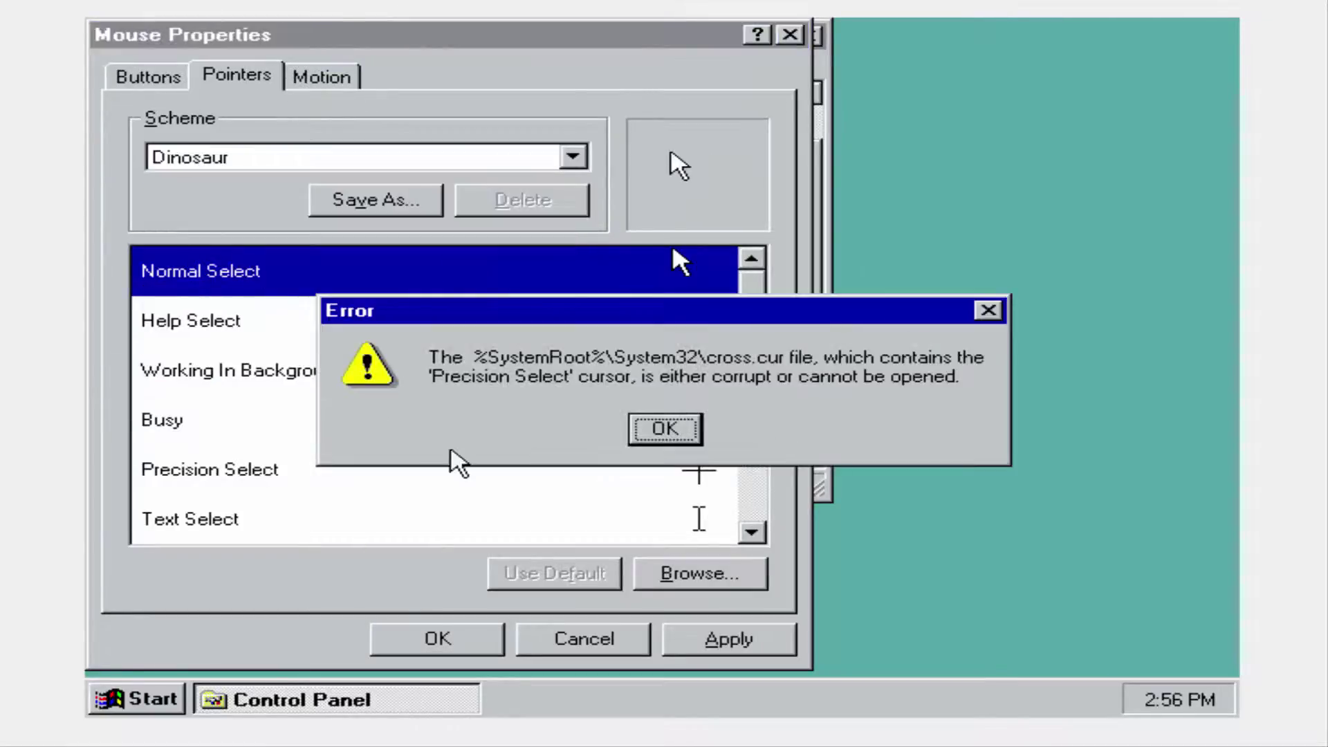
click(664, 430)
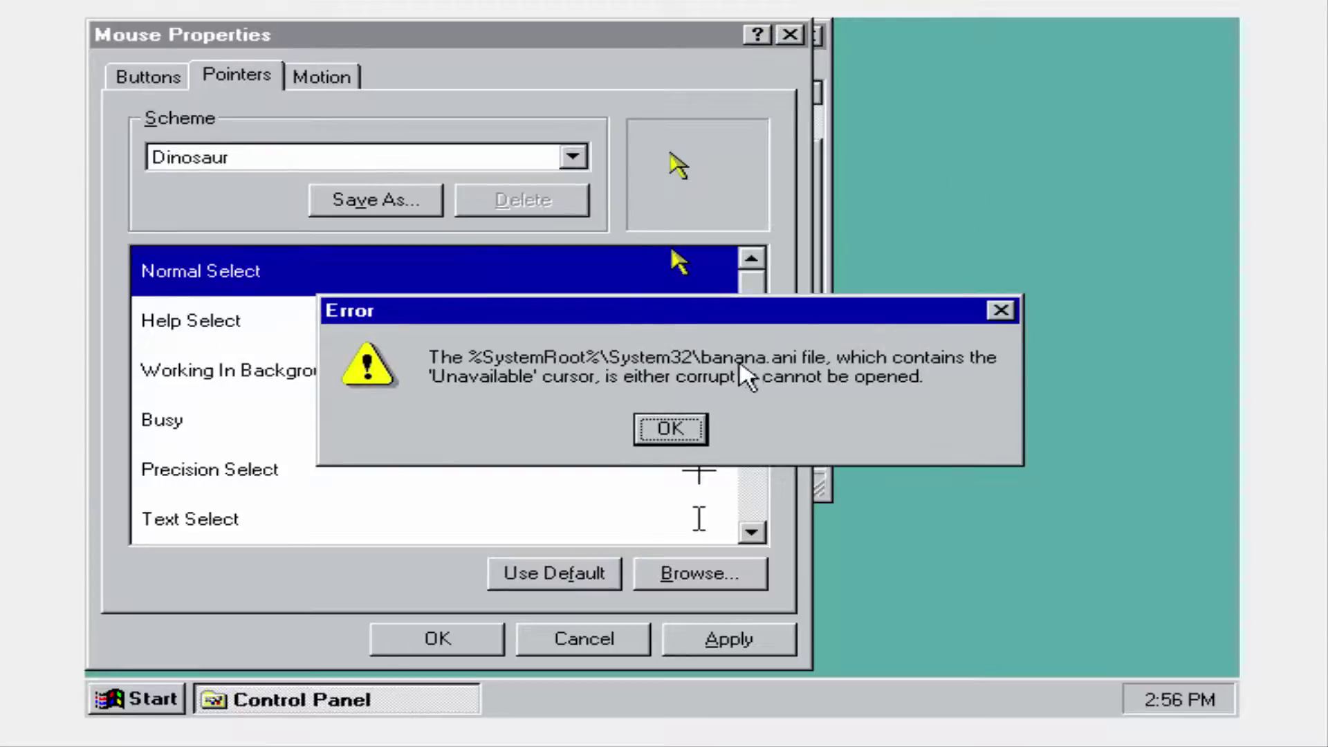
click(684, 429)
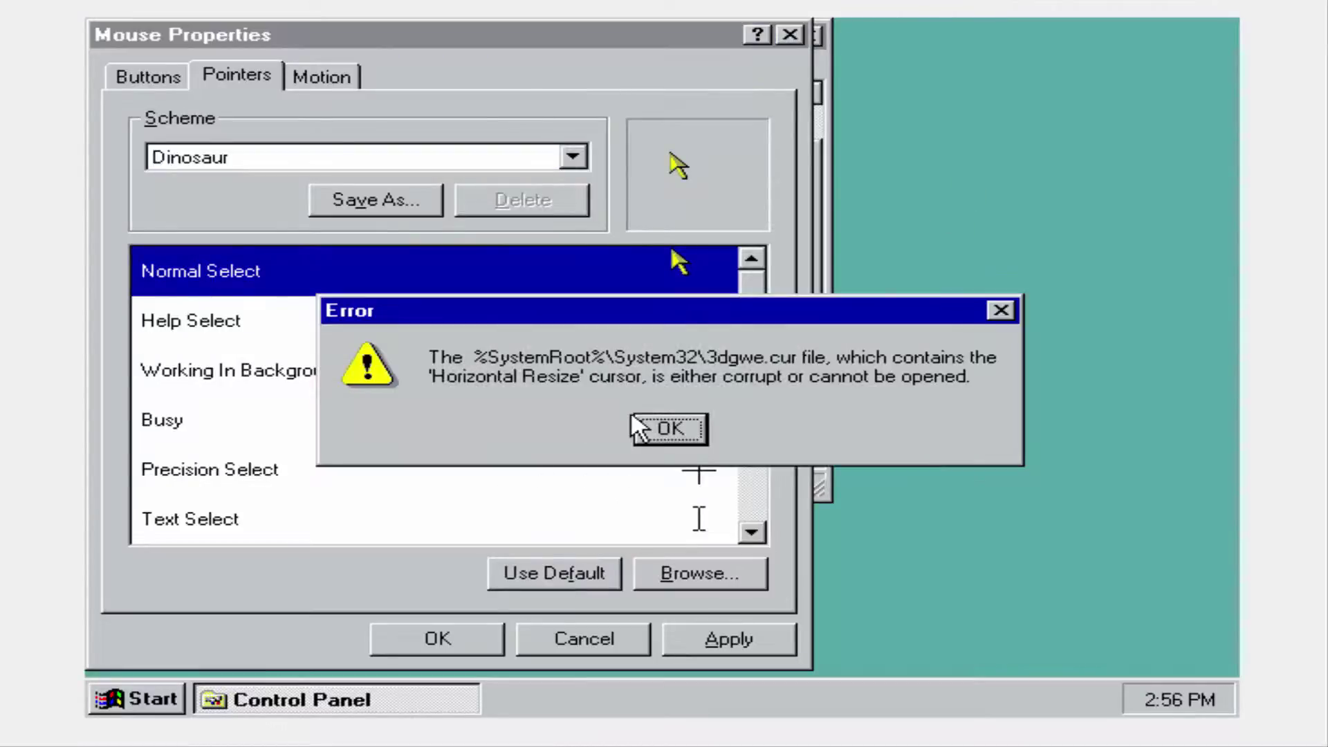
click(633, 419)
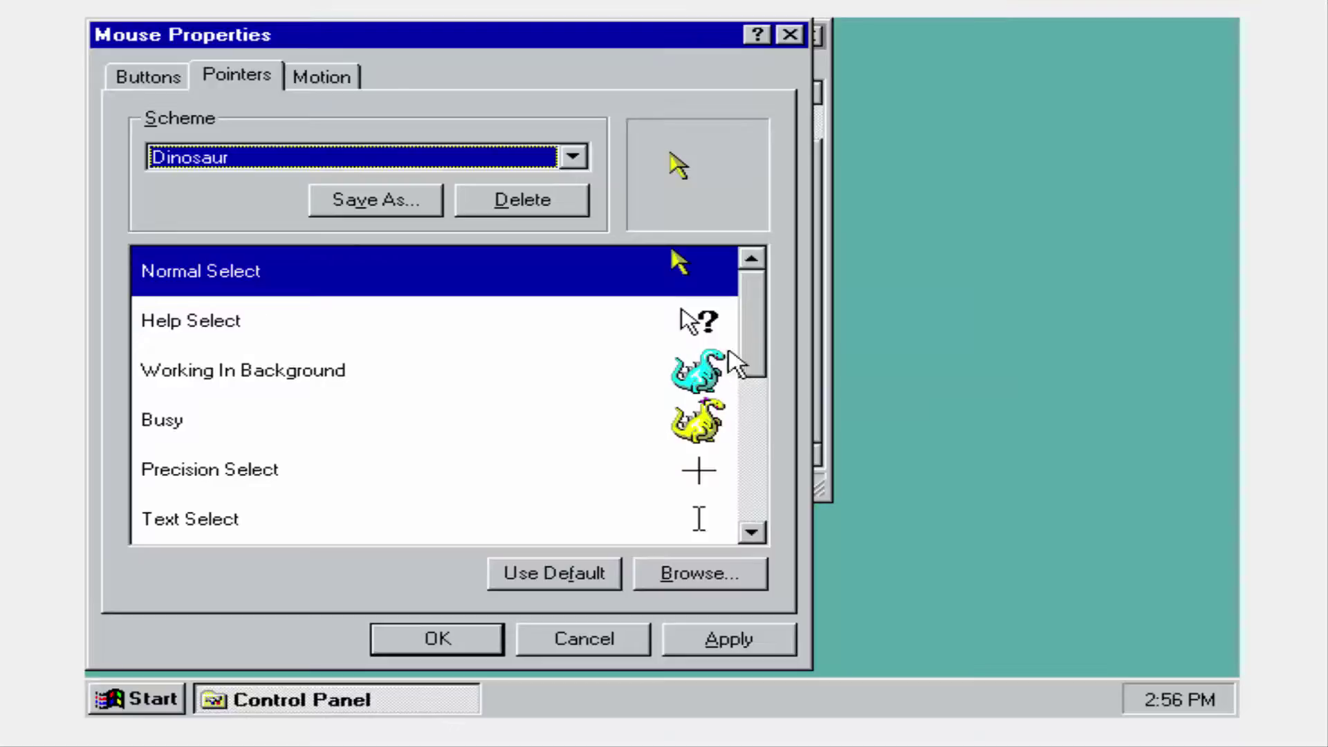
- Apply the Dinosaur scheme and close Mouse Properties with OK
drag(753, 325, 757, 510)
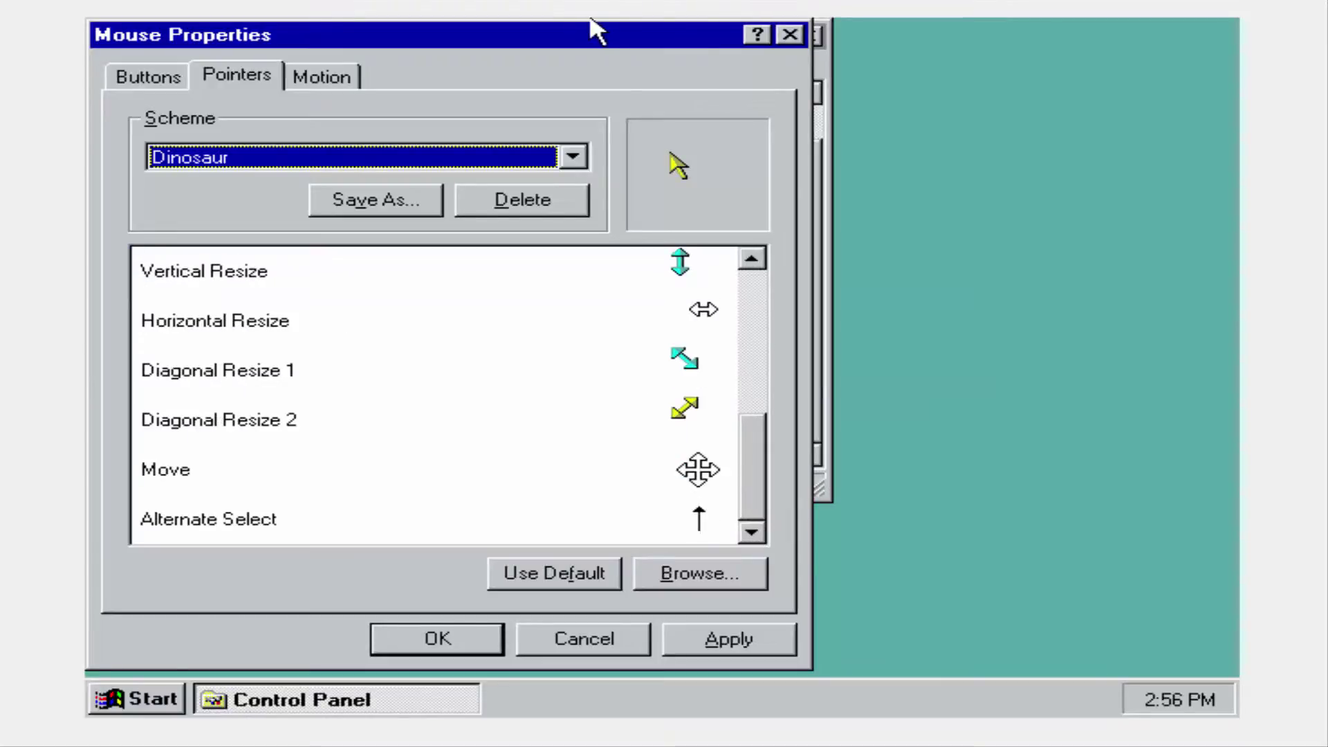
click(688, 653)
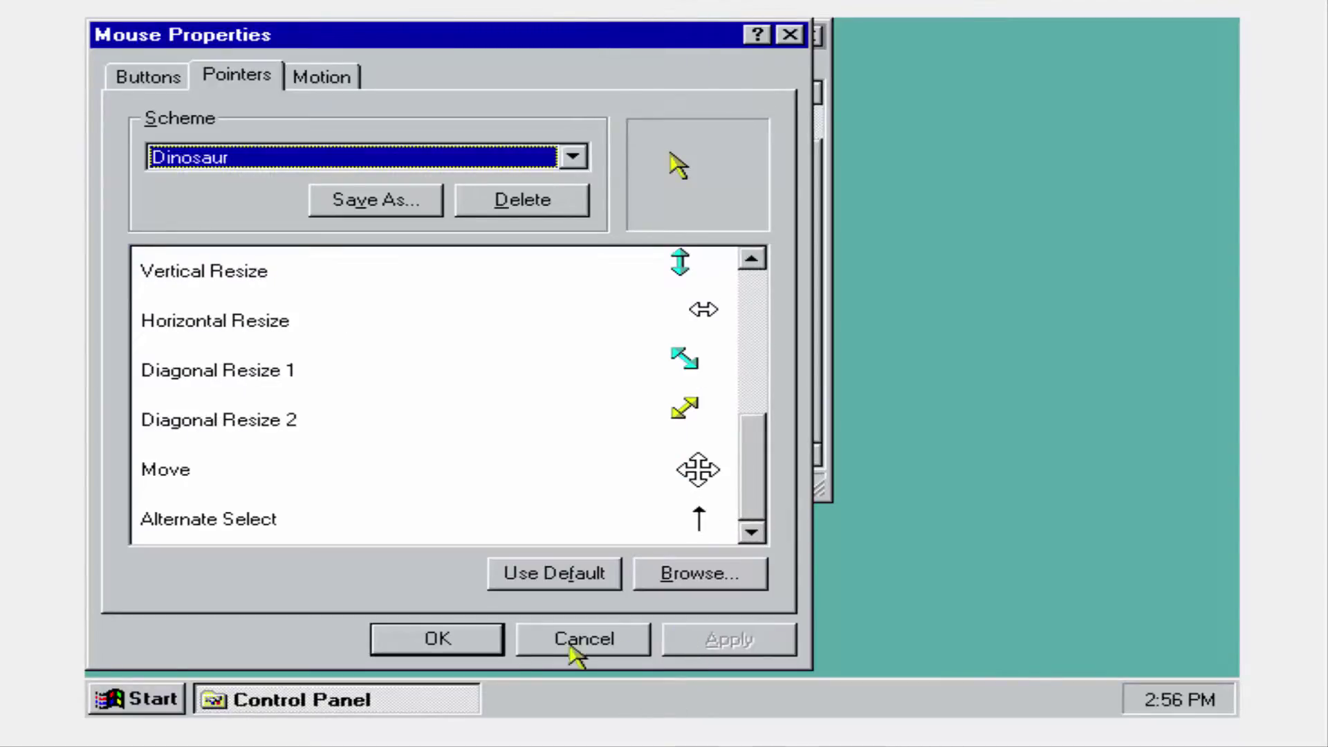
click(496, 638)
click(794, 232)
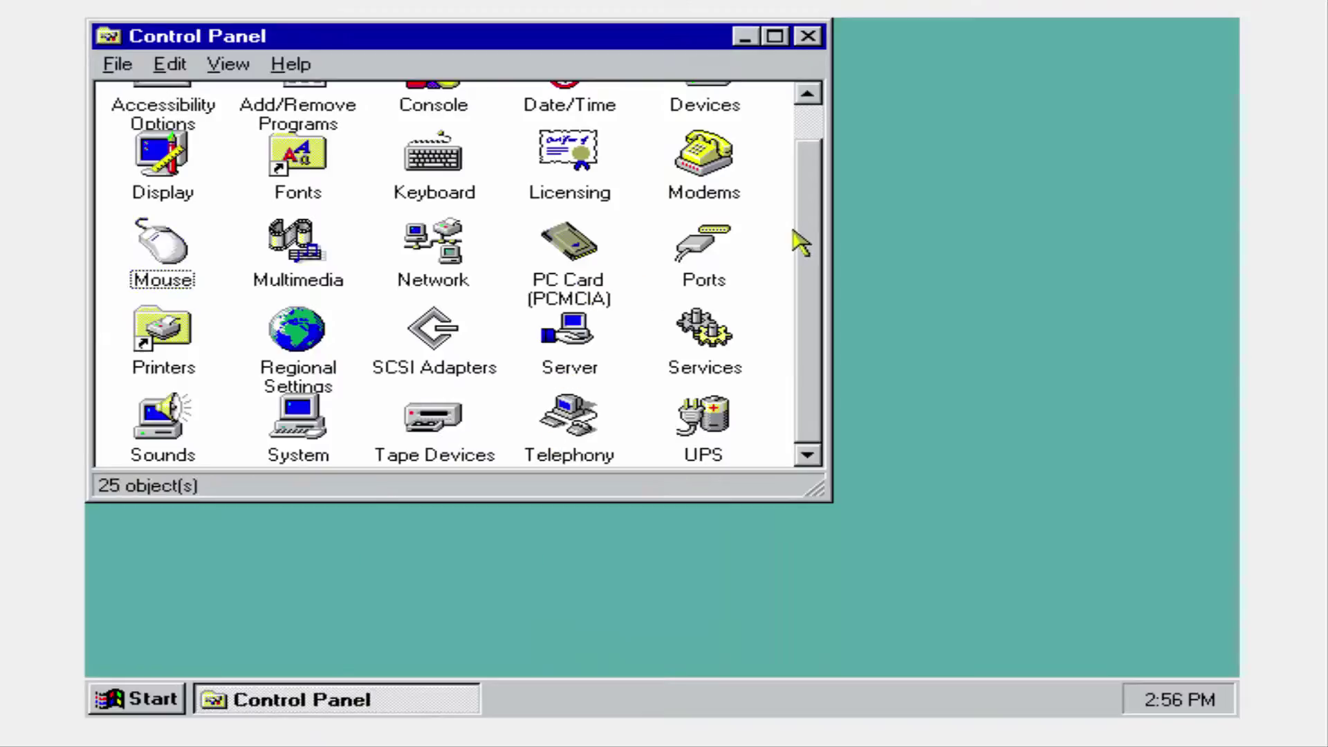
- Close the Control Panel, then open My Briefcase, finish its welcome screen and close it
drag(821, 186, 824, 148)
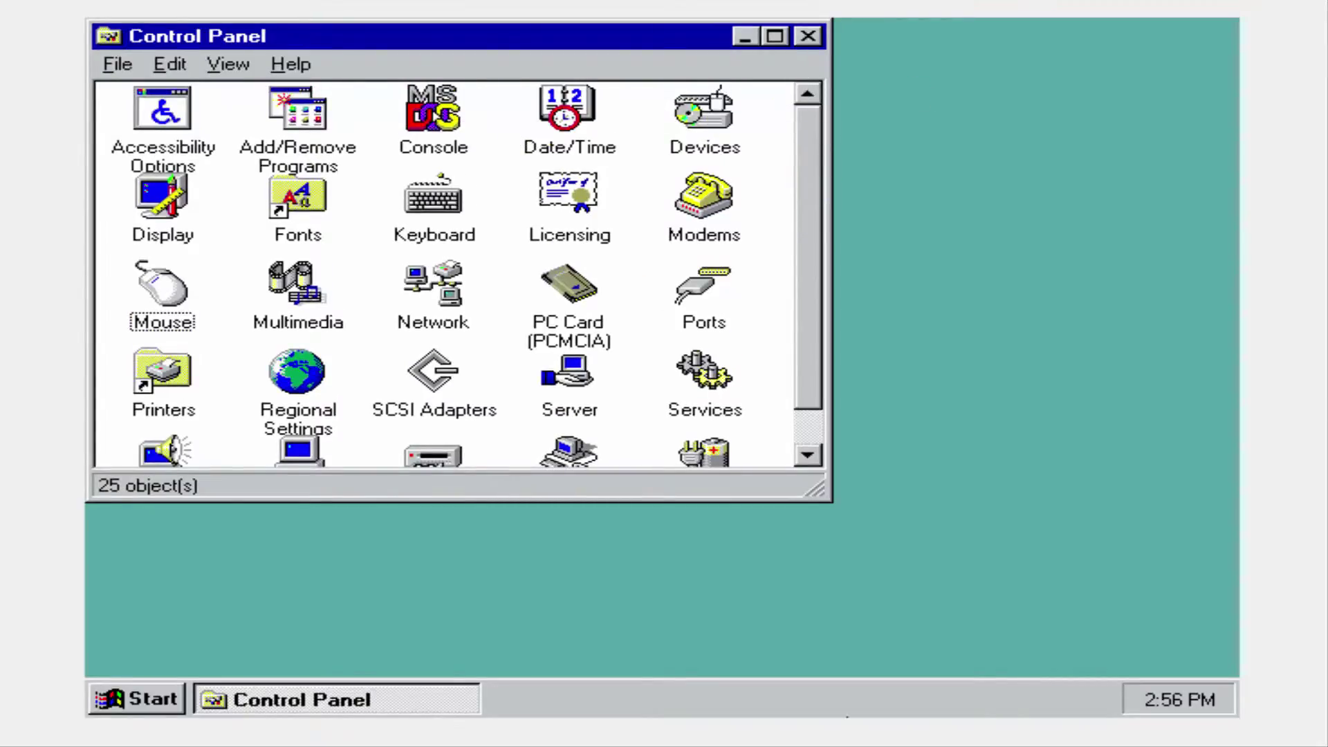
click(807, 37)
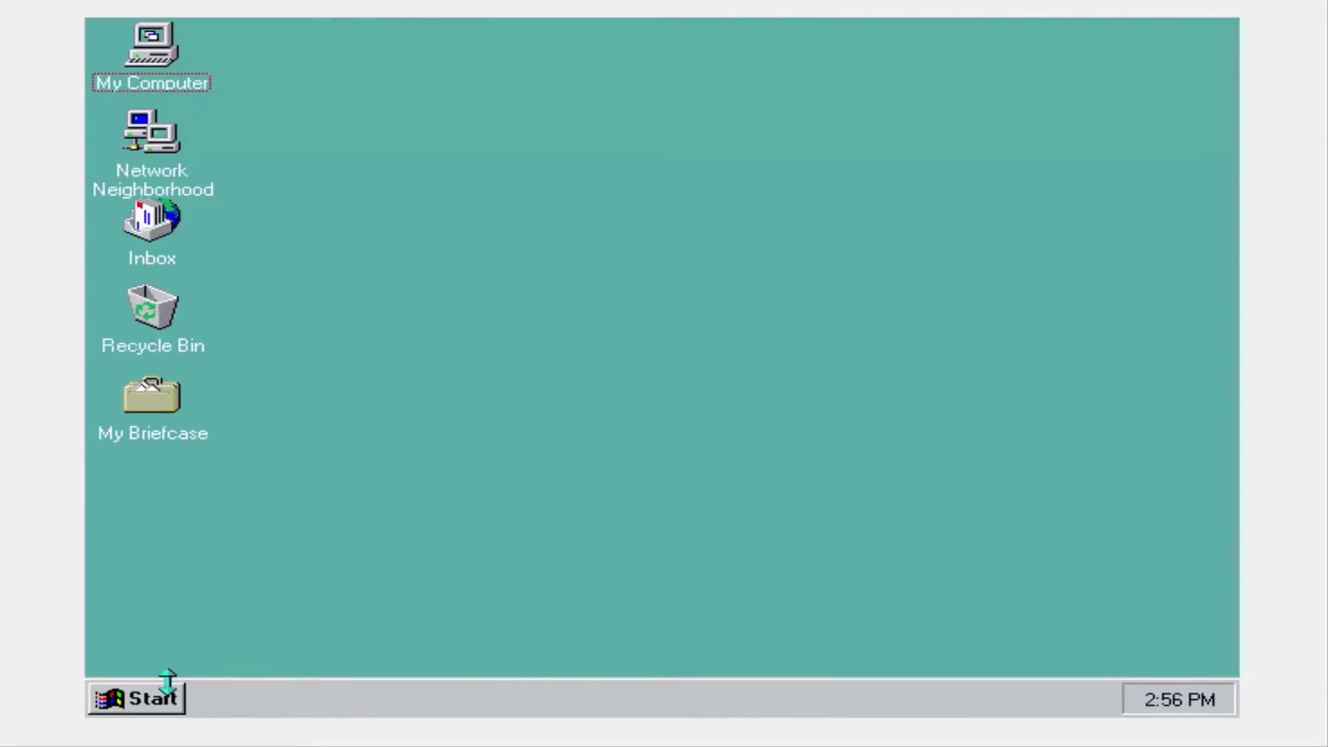
double_click(171, 405)
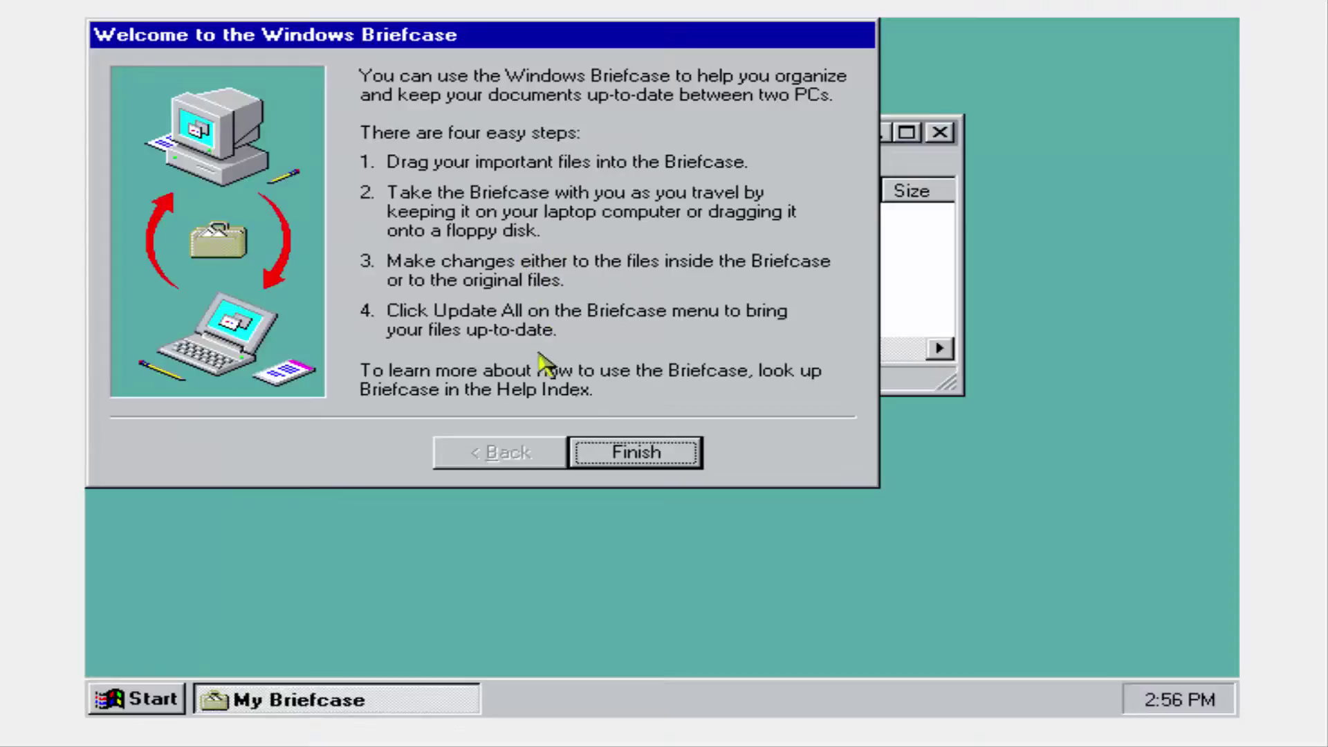
click(602, 462)
click(939, 132)
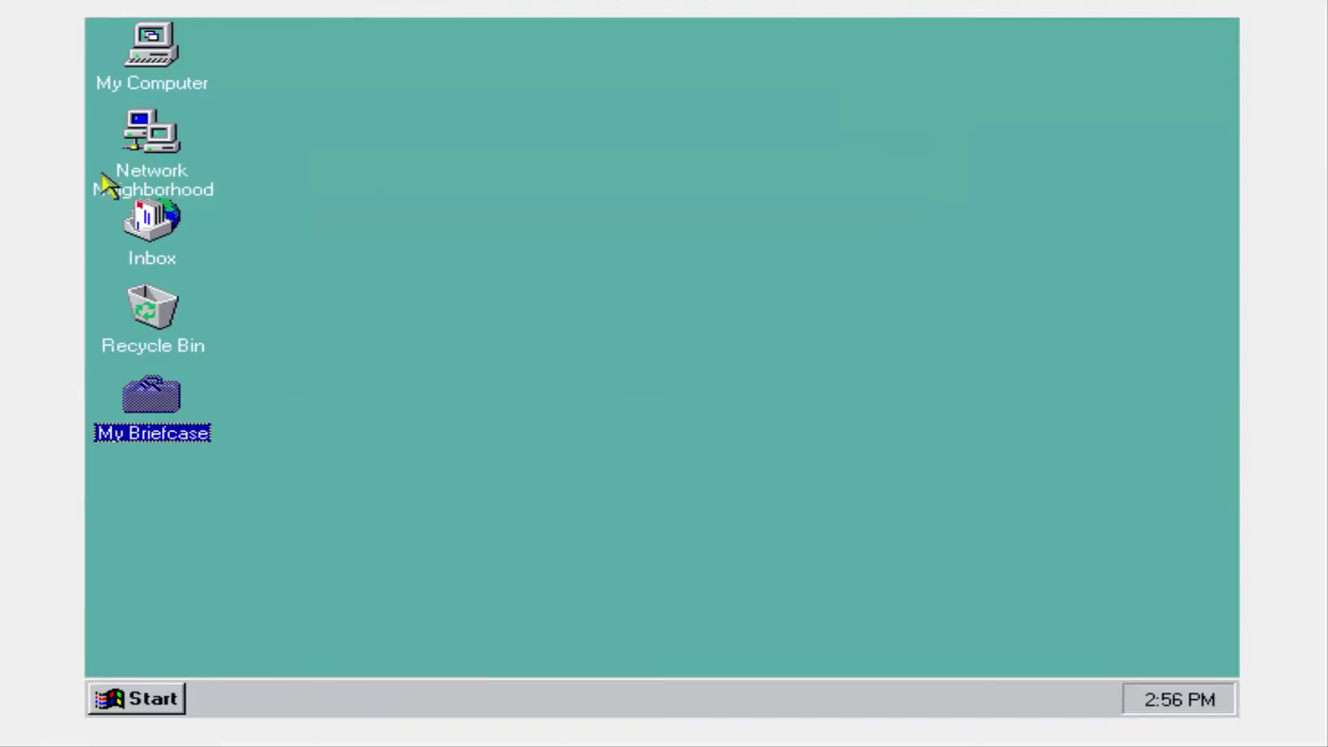
- From the Start menu, past Settings, Documents and Programs, choose Shut Down
click(92, 714)
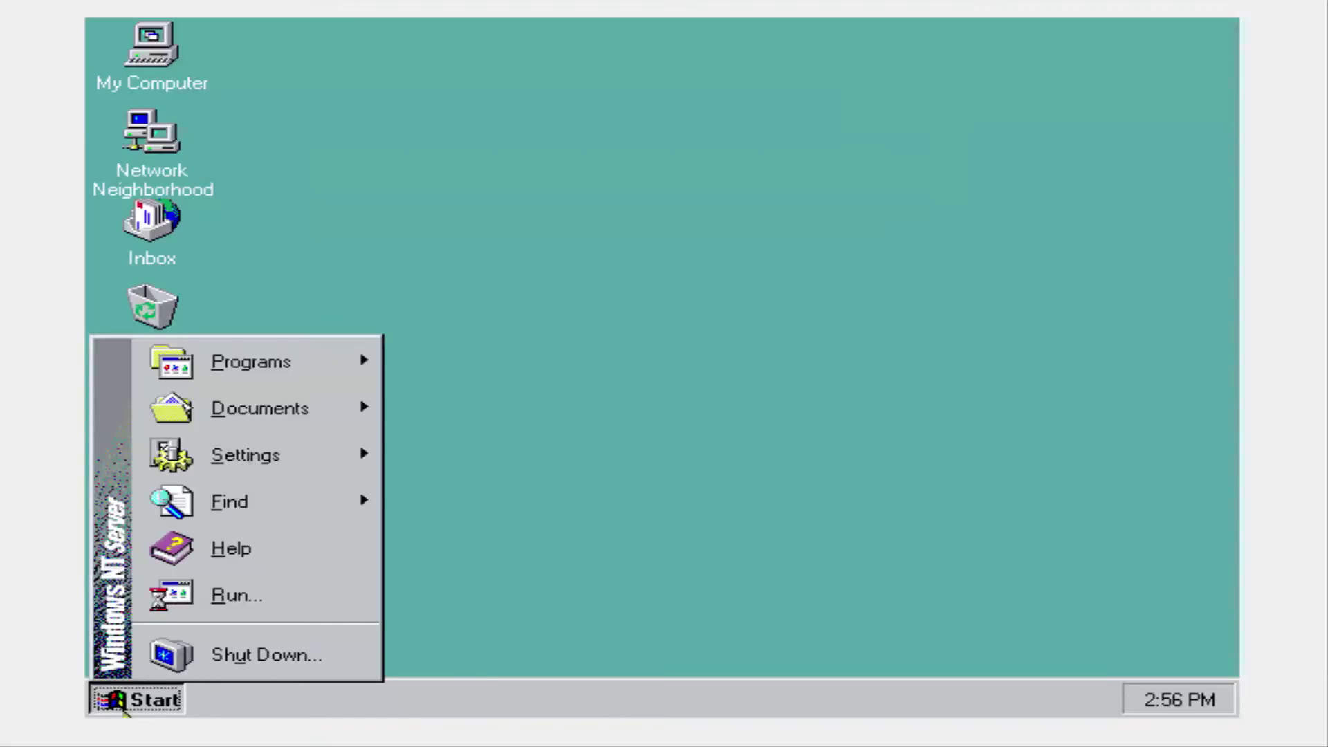
mouse_move(249, 470)
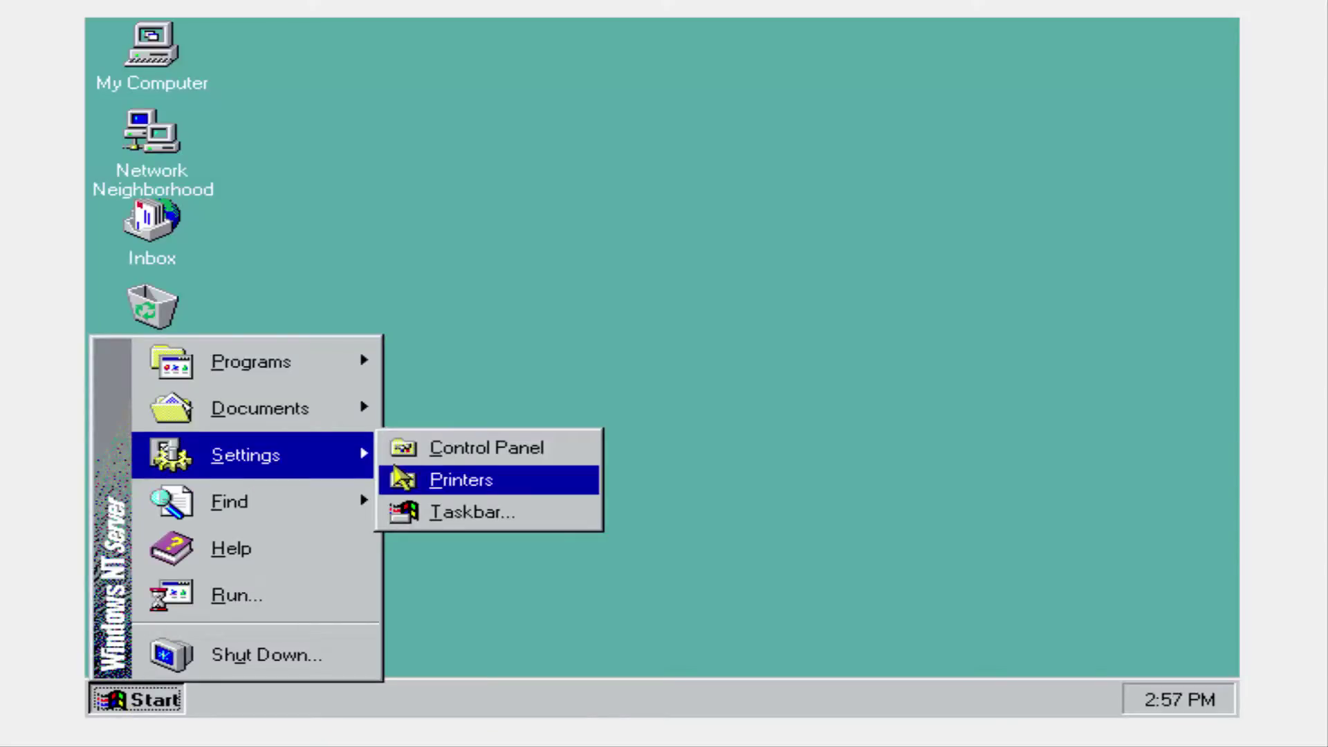
mouse_move(293, 424)
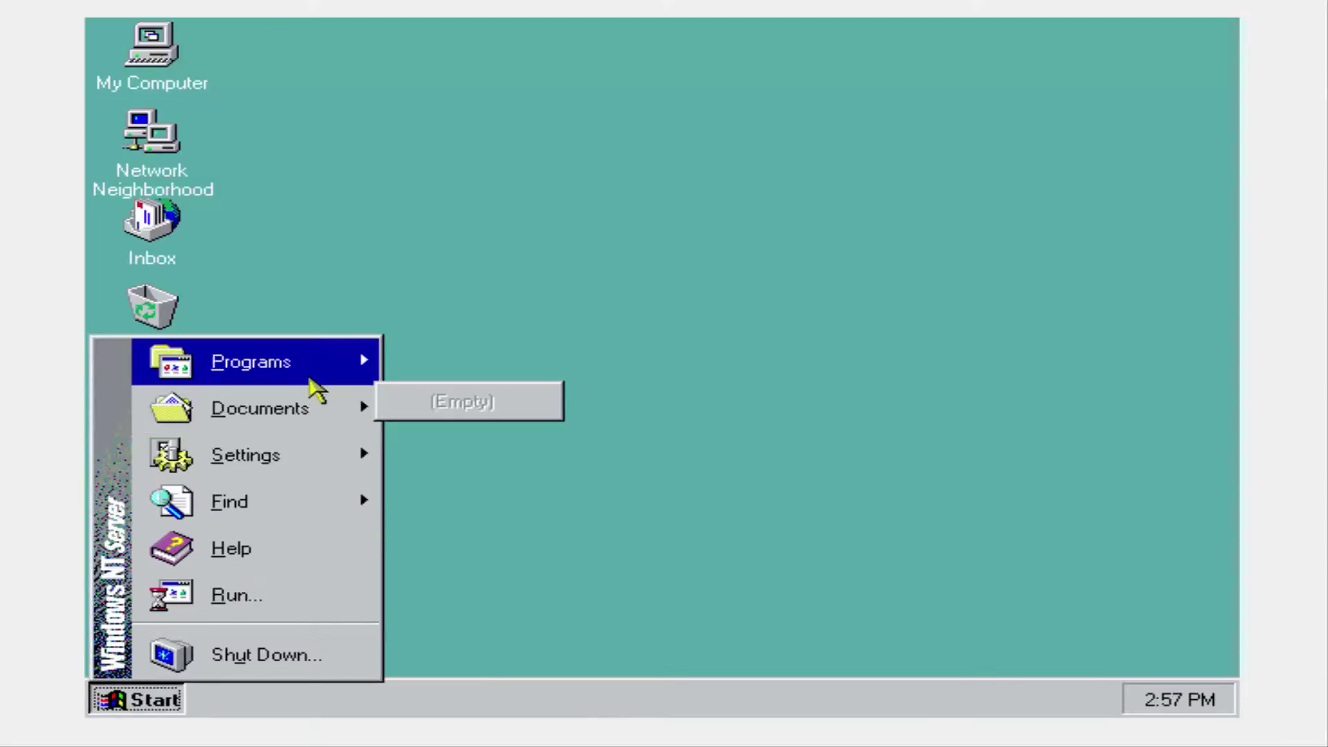
mouse_move(309, 379)
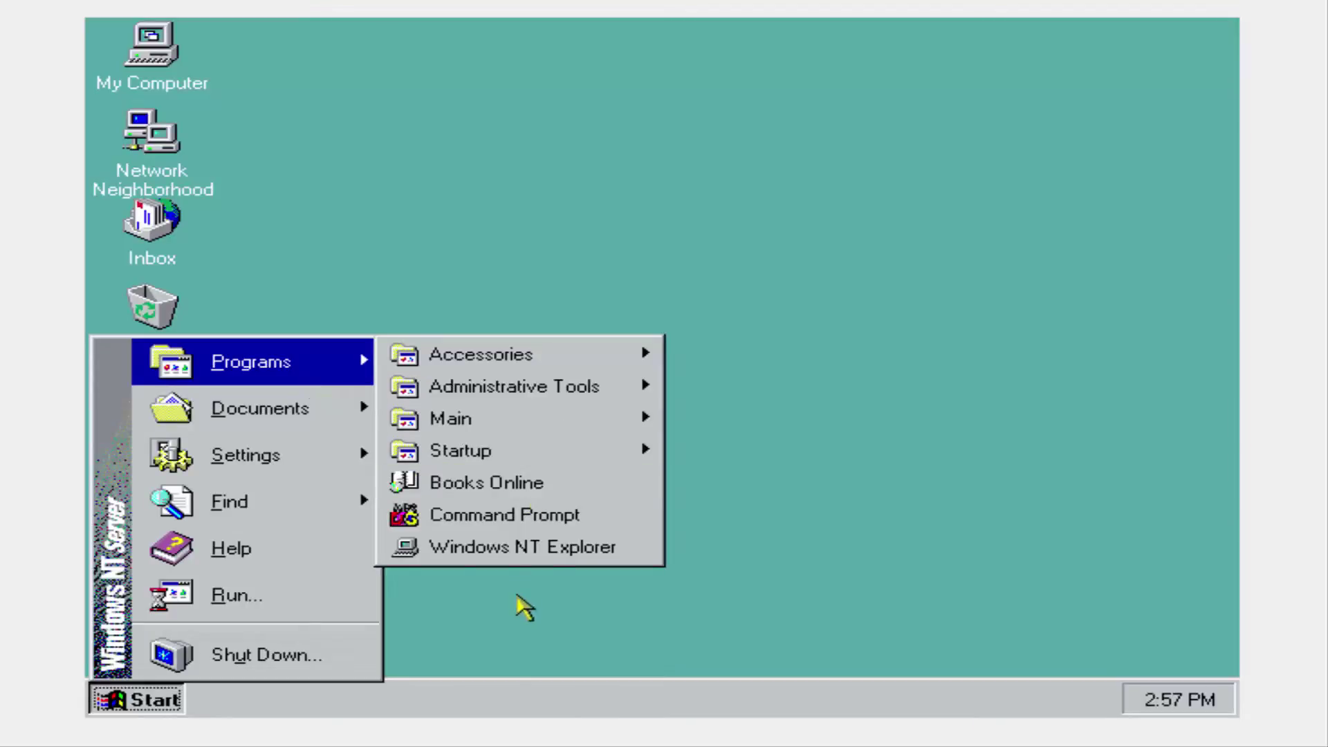
click(230, 664)
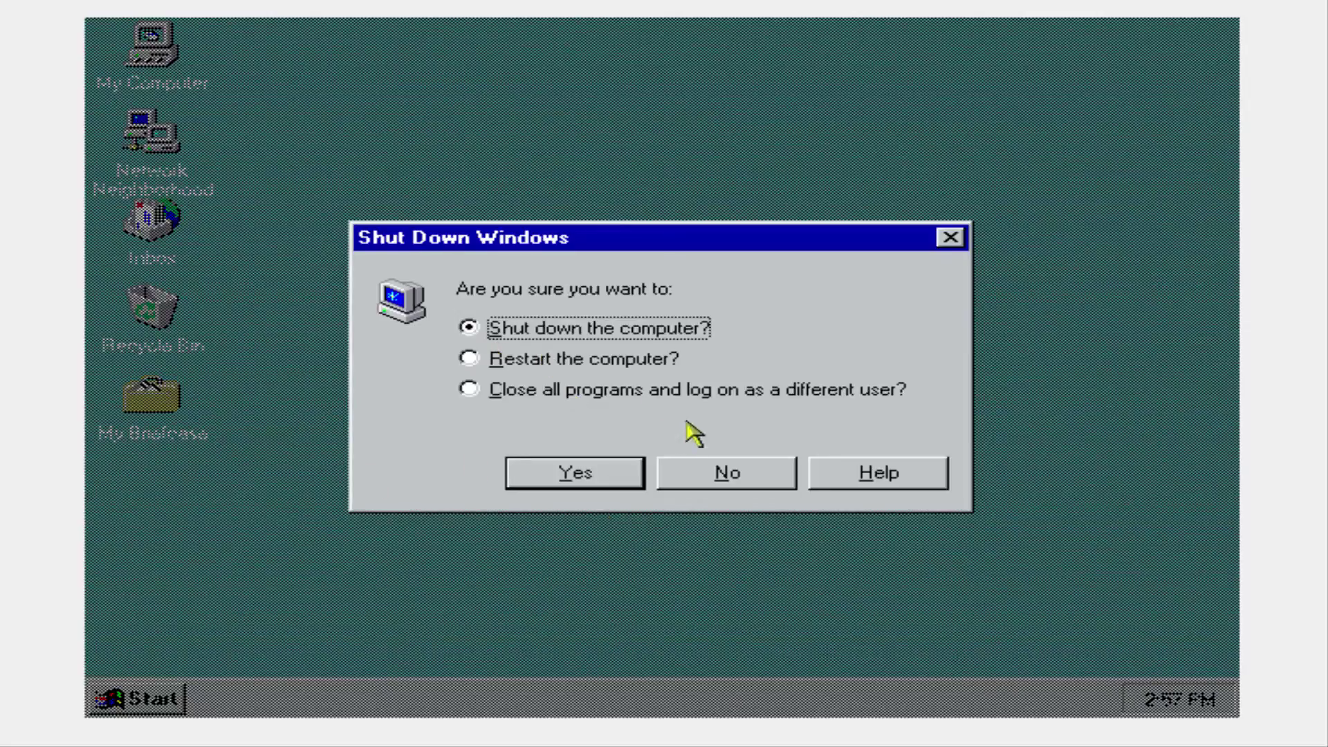
- Confirm 'Shut down the computer' with Yes to begin shutting down
click(588, 478)
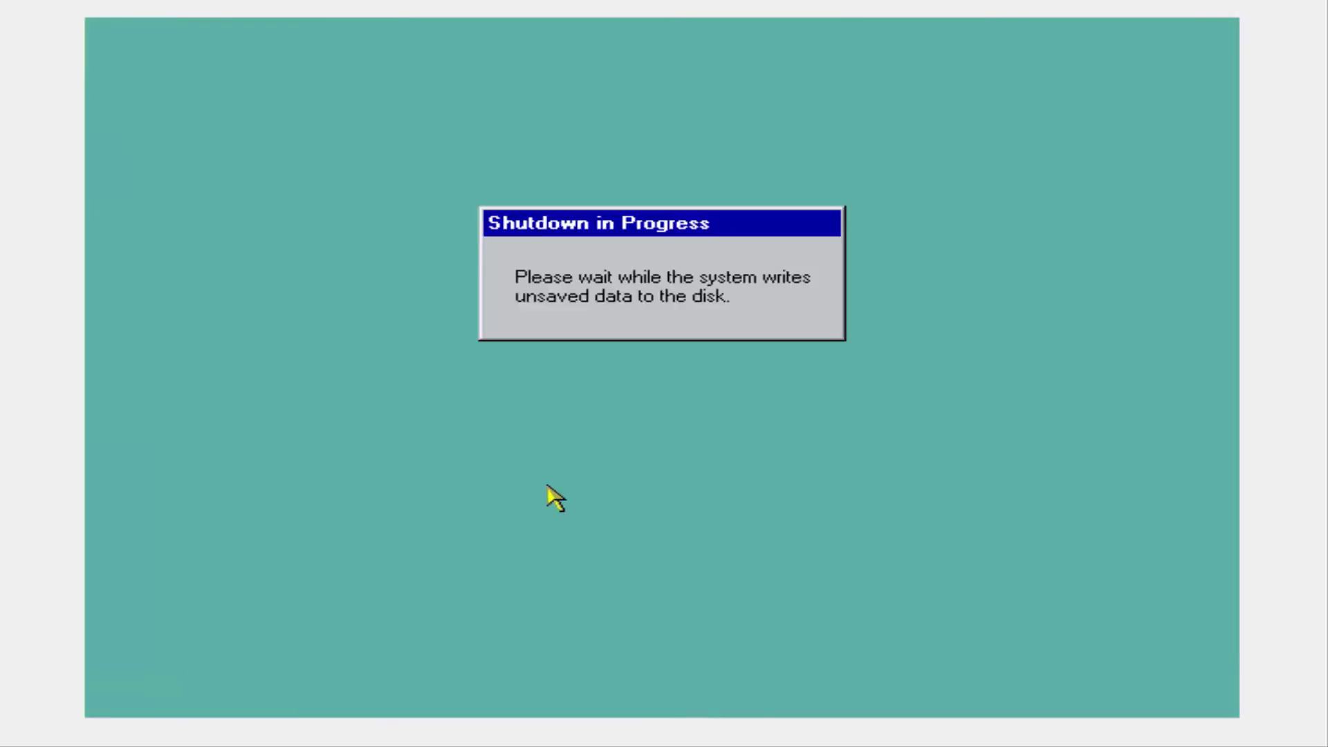